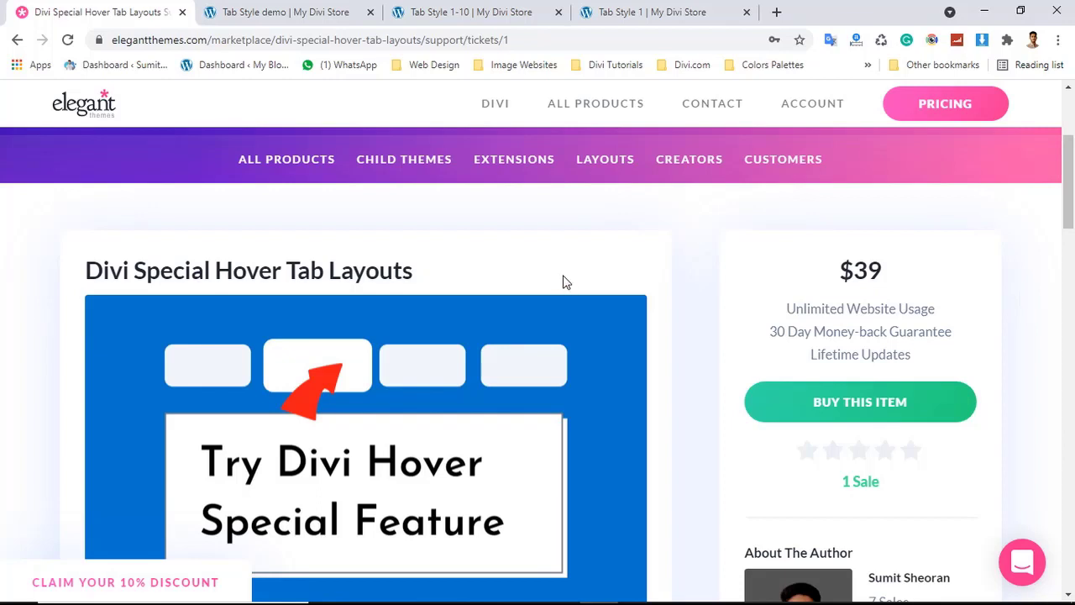
Review the Divi Special Hover Tab Layouts product page, look at the form for contacting the author, and close it
scroll(564, 282, down, 2)
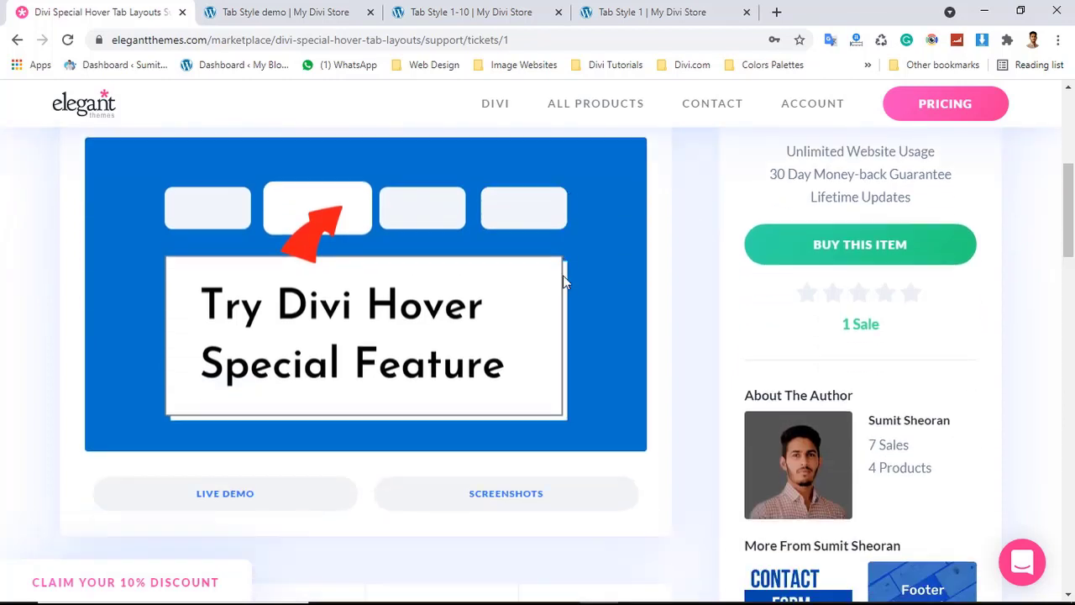
scroll(765, 294, up, 1)
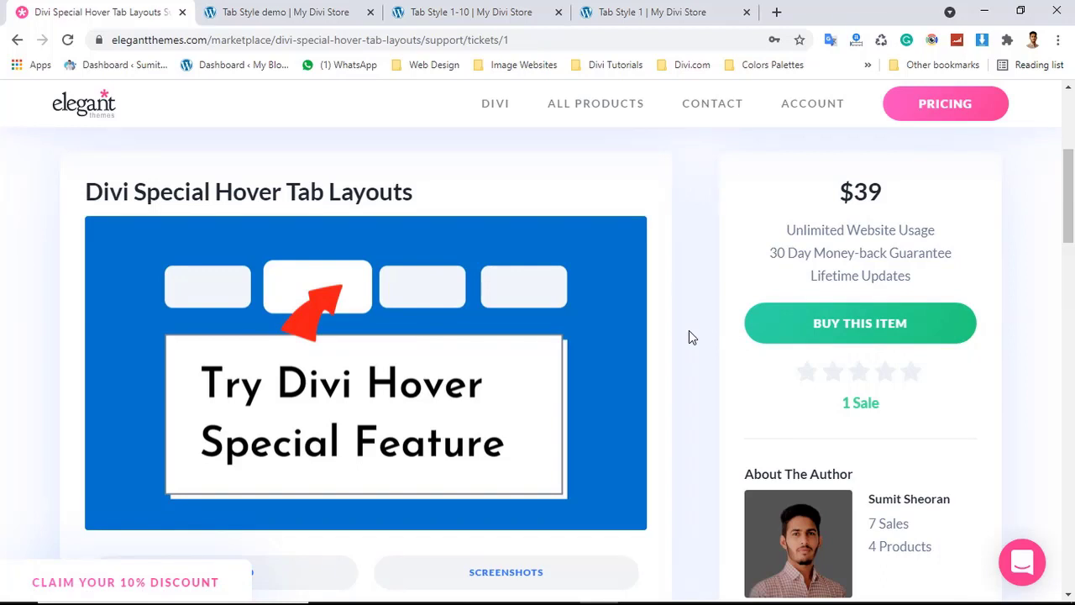
scroll(689, 332, down, 10)
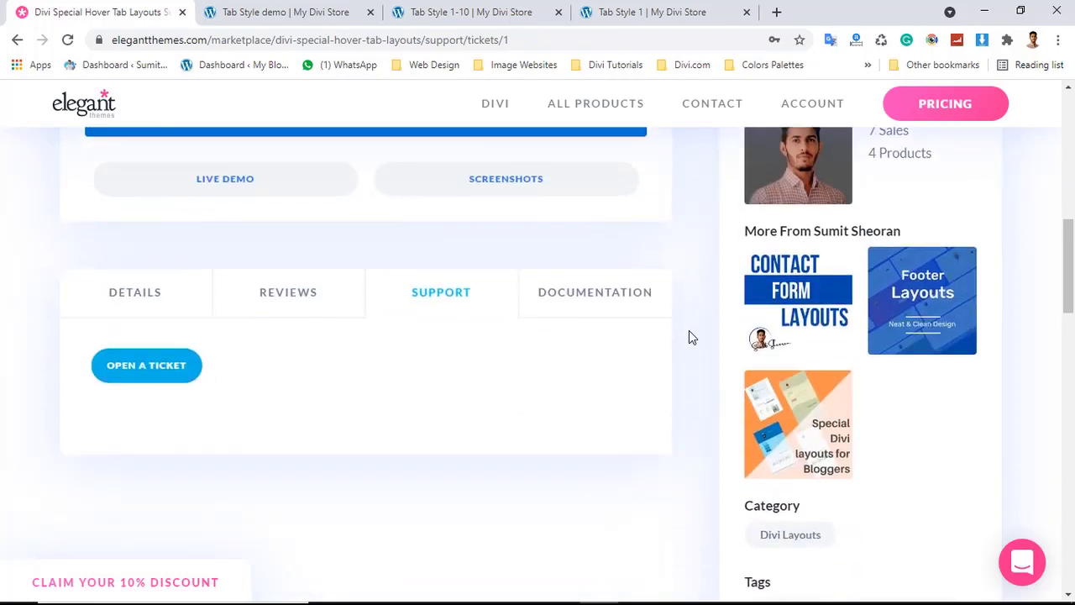
scroll(689, 331, down, 3)
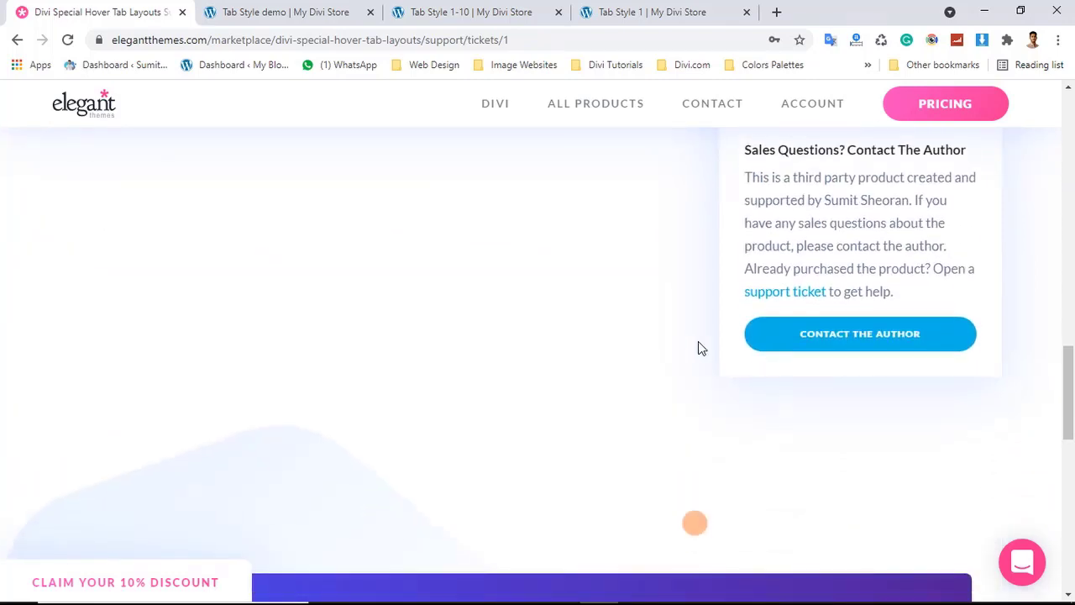
click(796, 348)
click(504, 339)
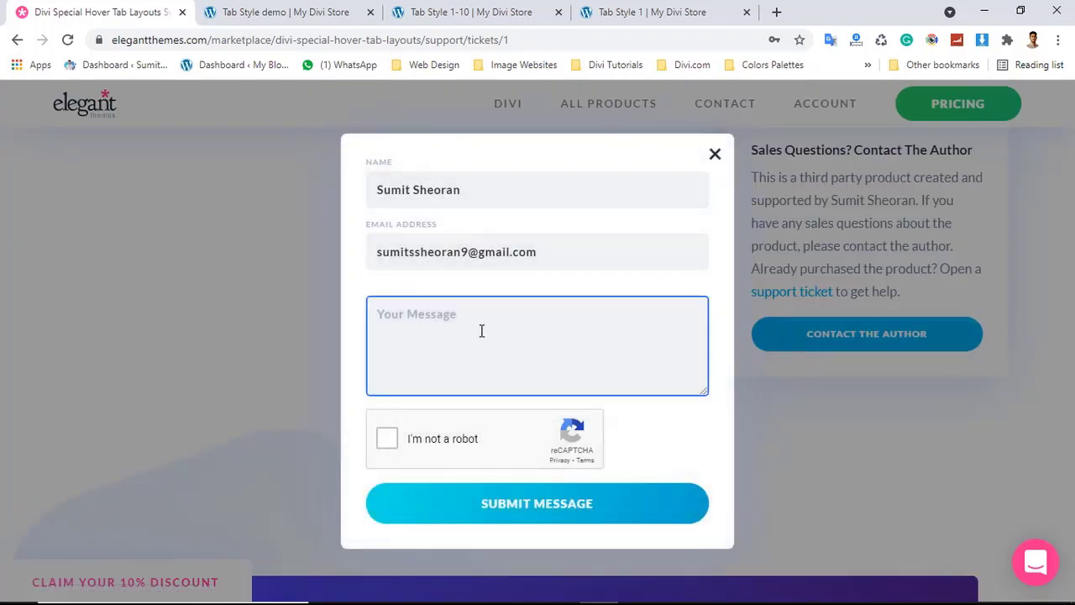
click(481, 325)
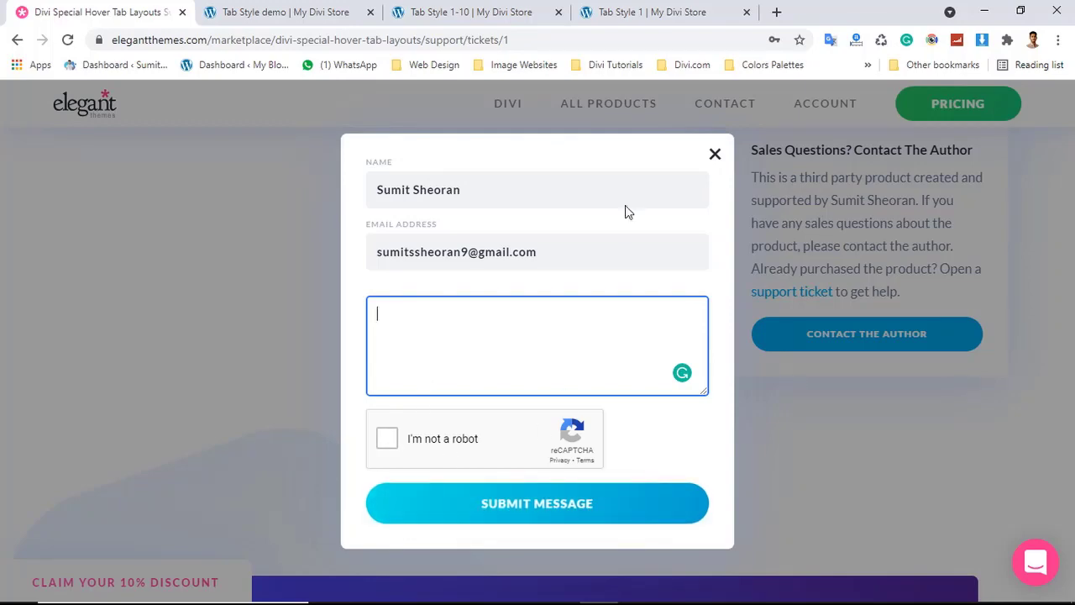
click(712, 159)
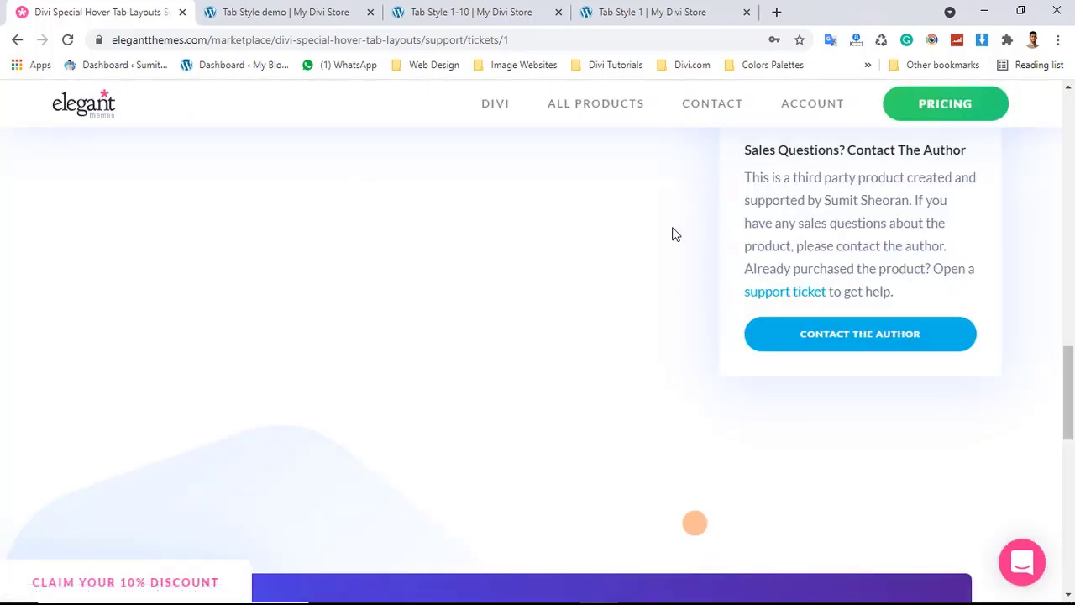
scroll(672, 233, up, 5)
scroll(672, 234, up, 10)
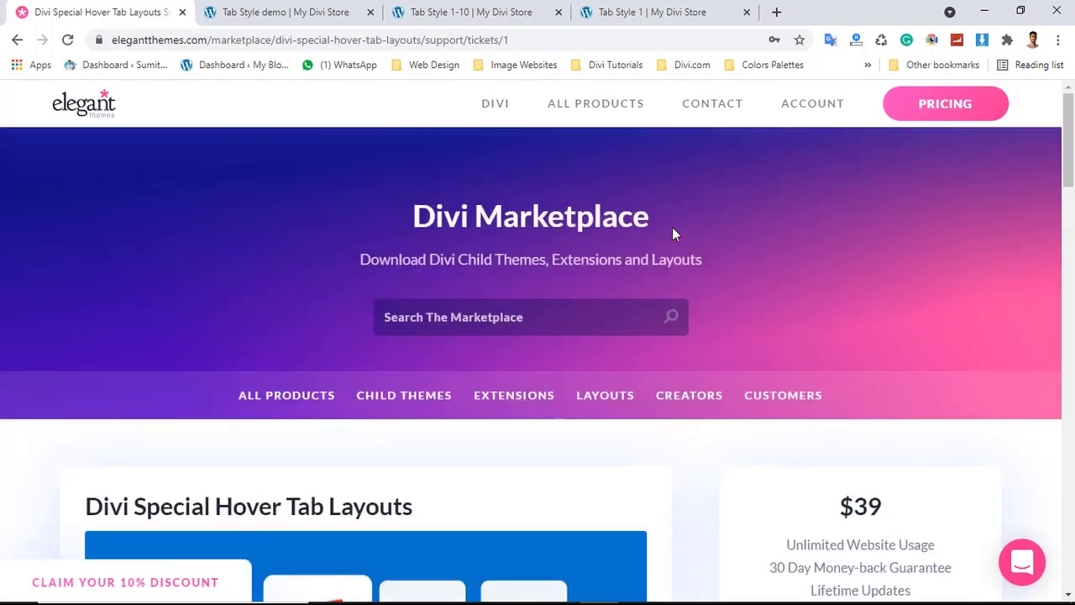
scroll(672, 234, down, 1)
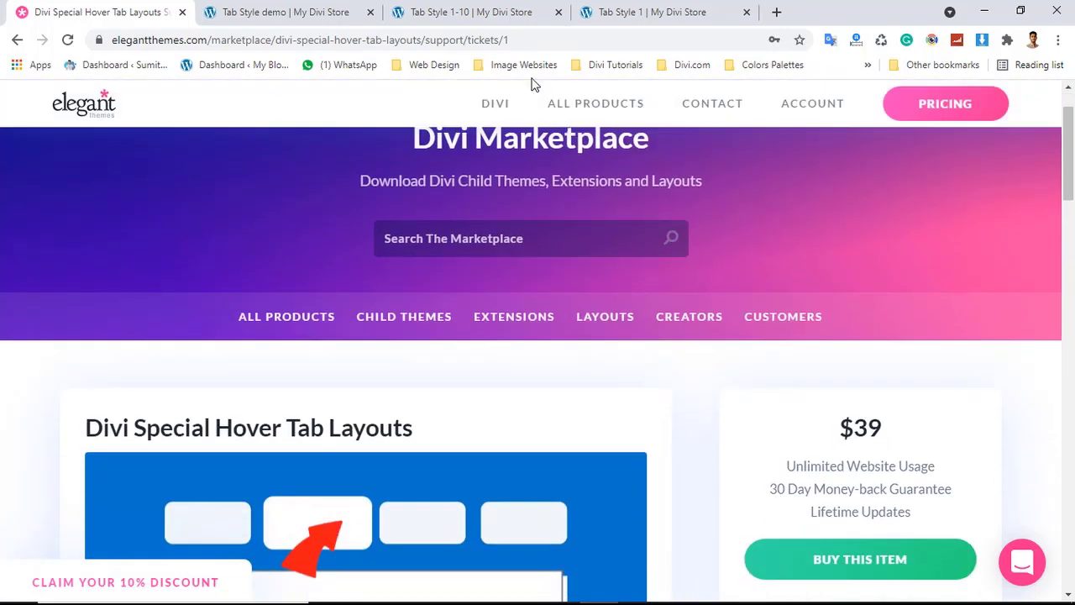
Examine the hover behaviour of Tab Styles 1, 2 and 3 on the Tab Style 1-10 demo page
click(502, 27)
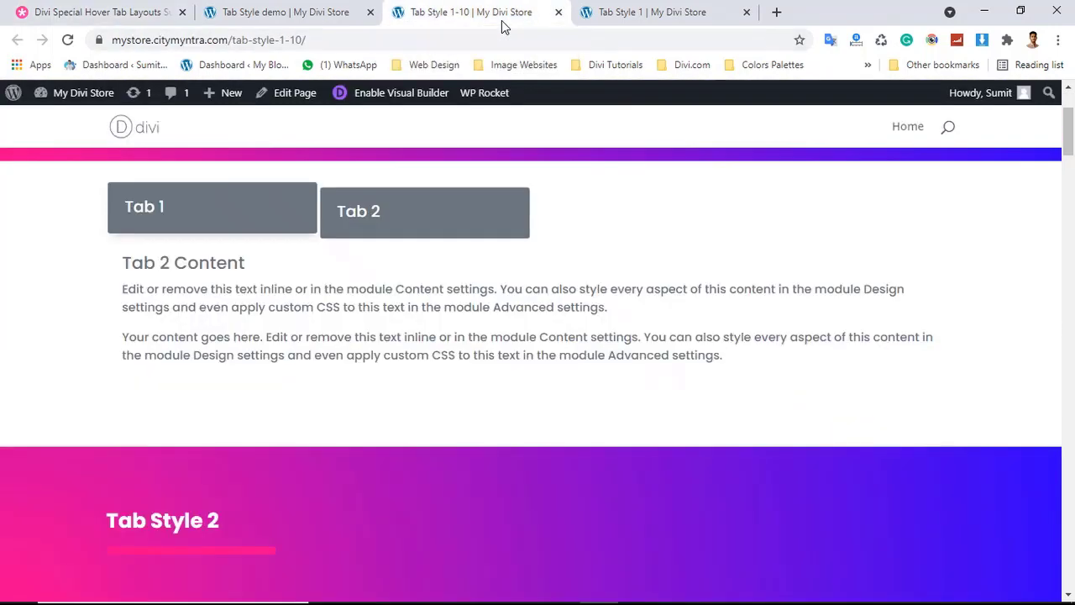
scroll(527, 282, up, 2)
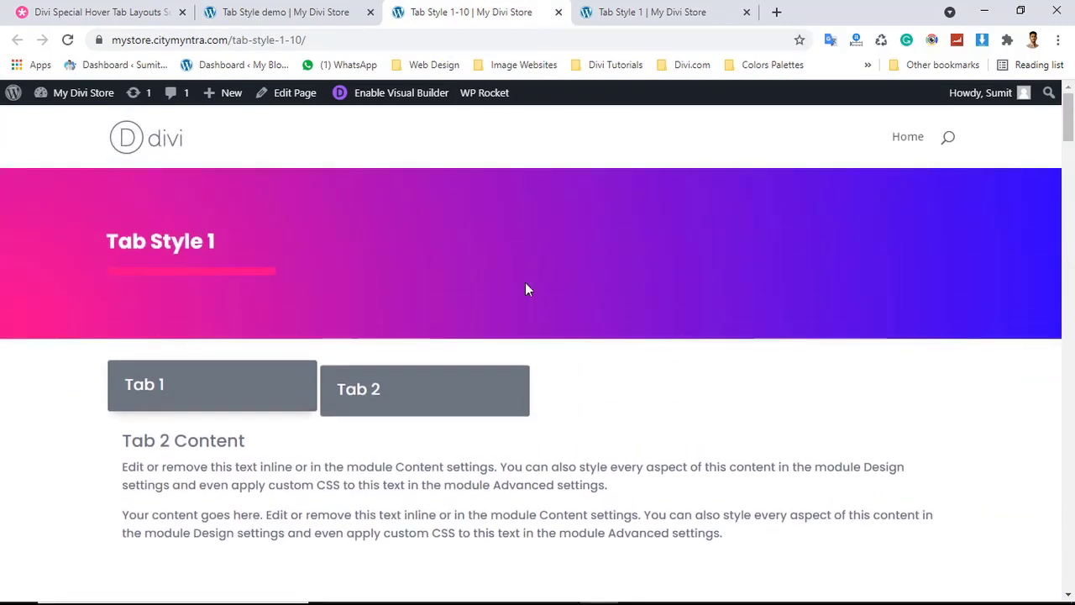
scroll(194, 300, down, 1)
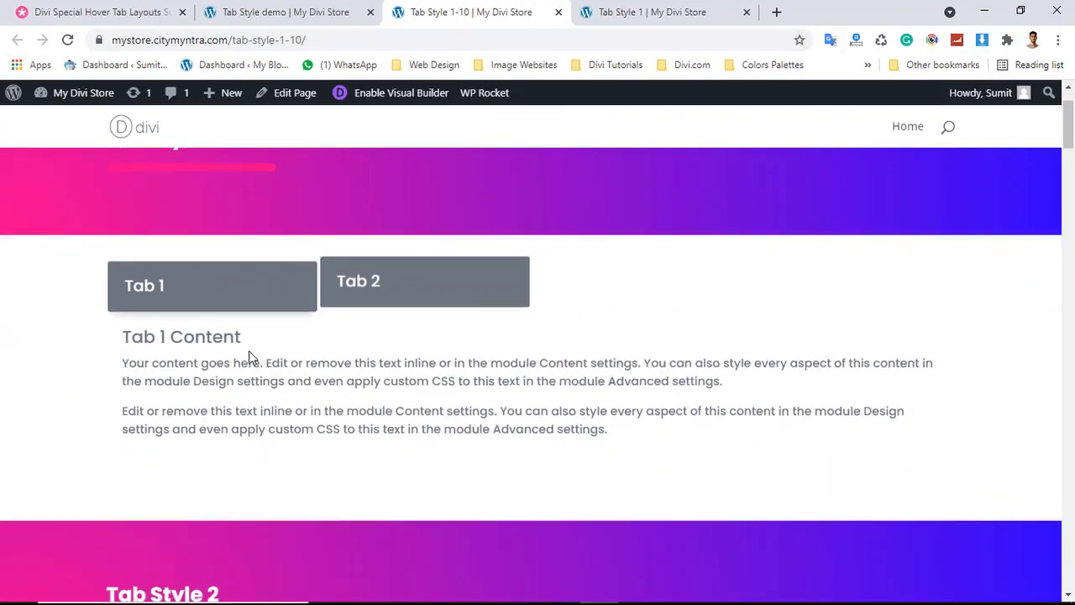
scroll(249, 351, down, 4)
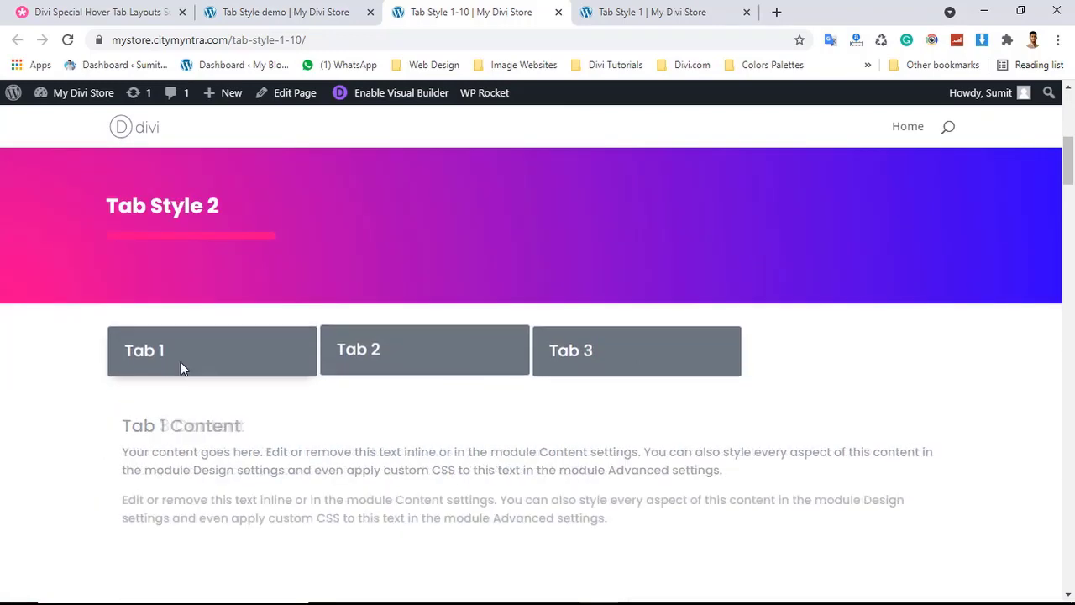
scroll(146, 364, down, 4)
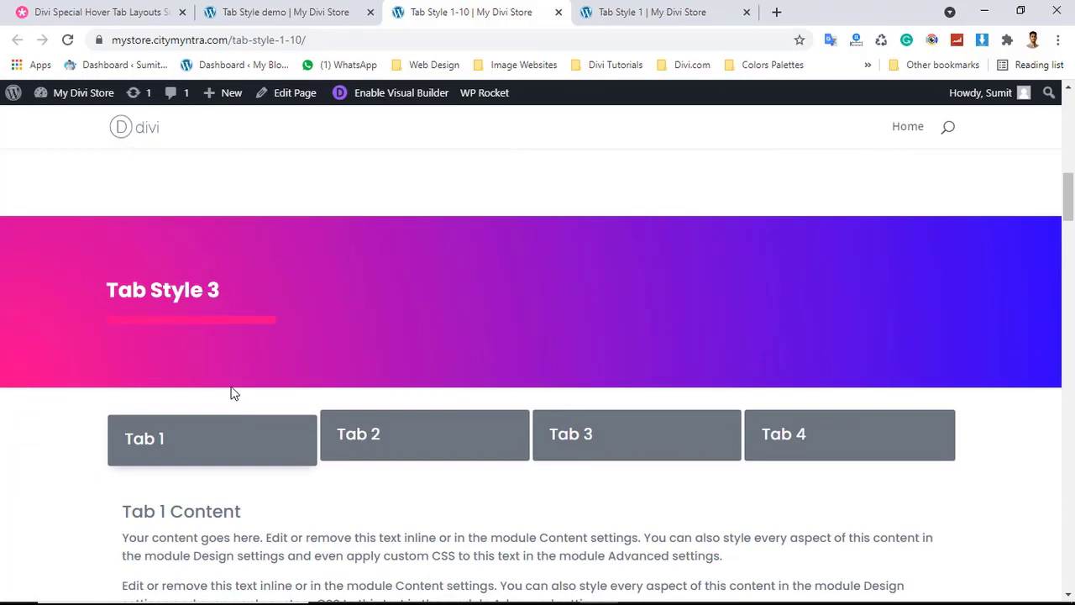
scroll(233, 393, up, 6)
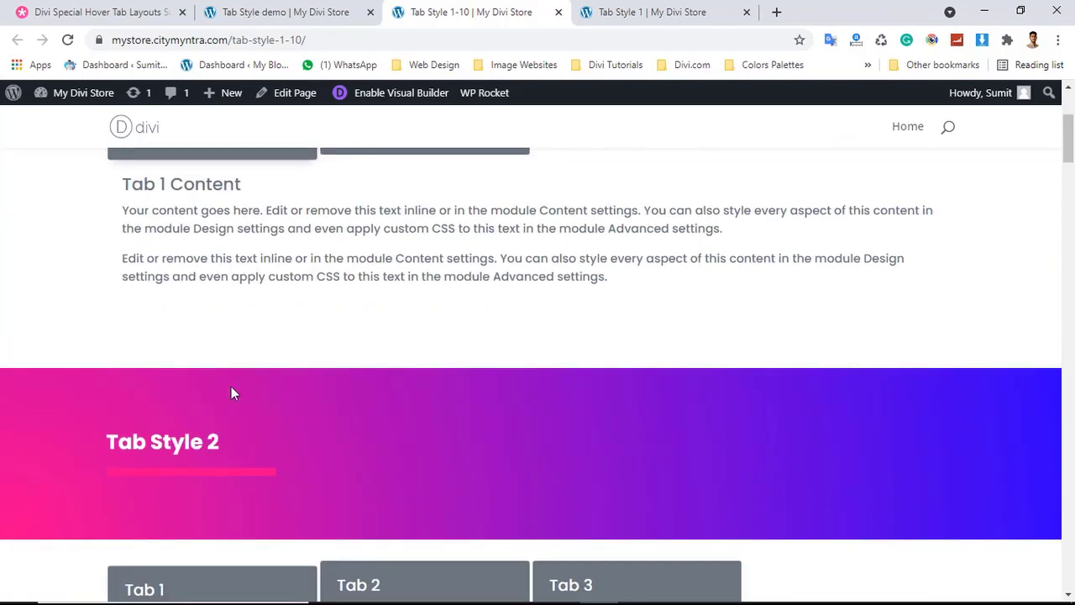
scroll(233, 393, up, 2)
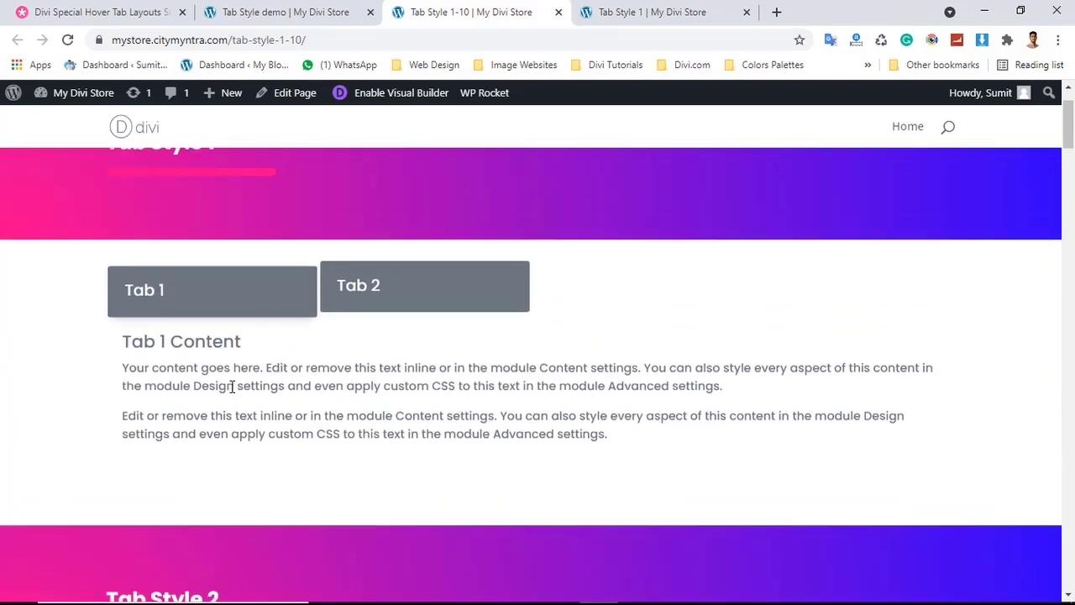
scroll(232, 386, up, 1)
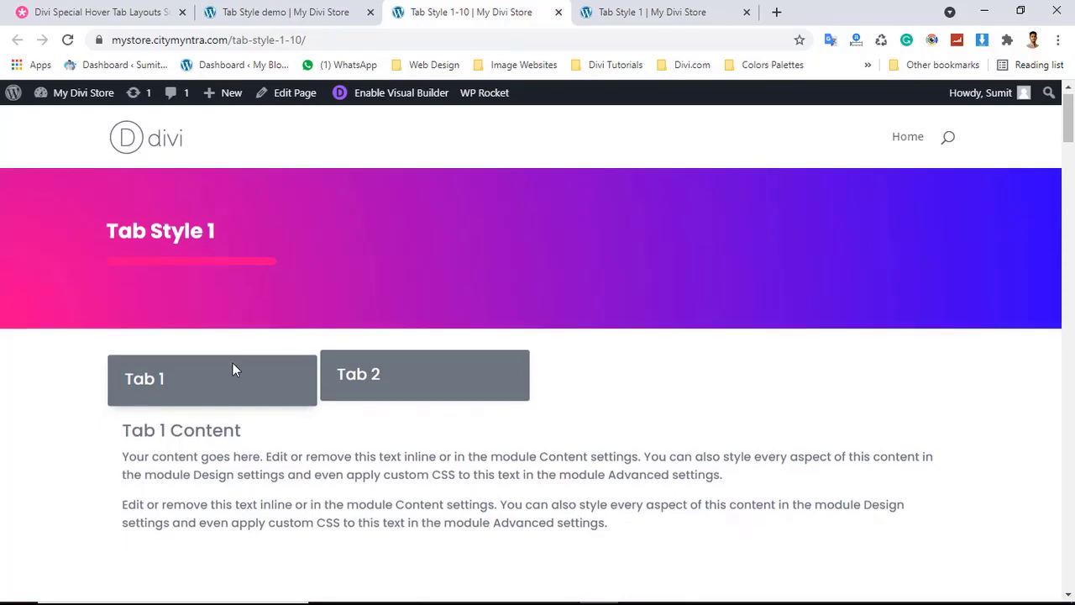
scroll(234, 369, down, 5)
scroll(234, 369, down, 4)
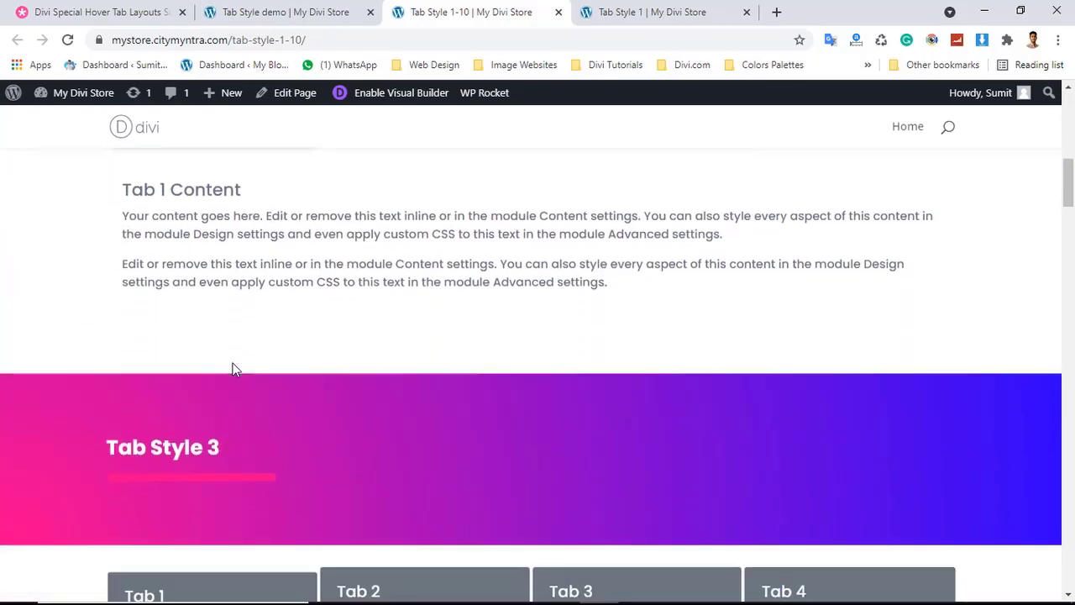
scroll(234, 370, up, 3)
scroll(233, 370, up, 4)
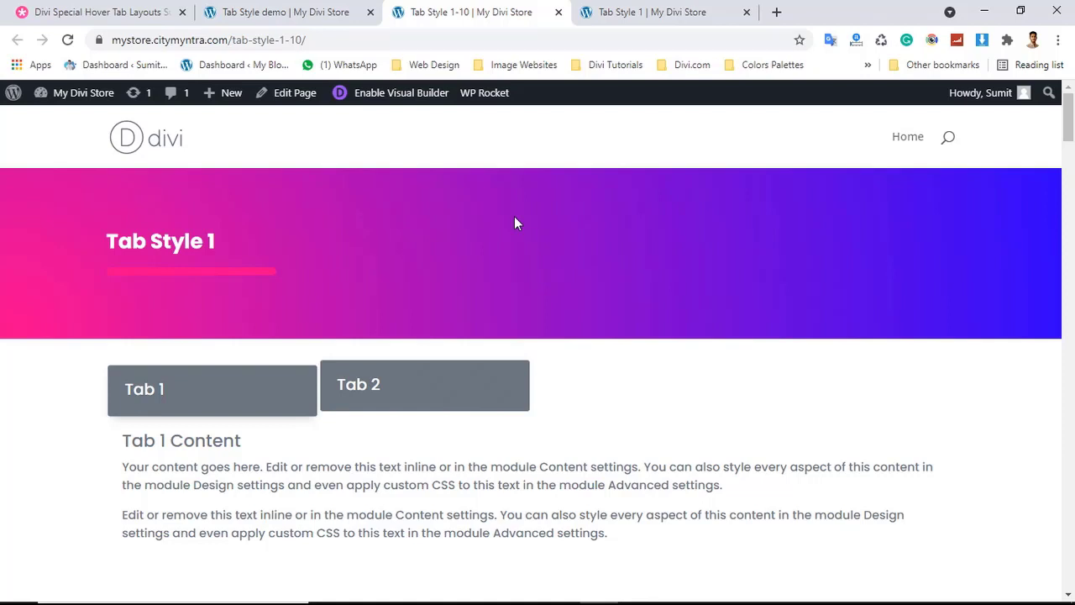
Switch to the Tab Style 1 page in the visual builder and check the locks on its two sections
click(619, 17)
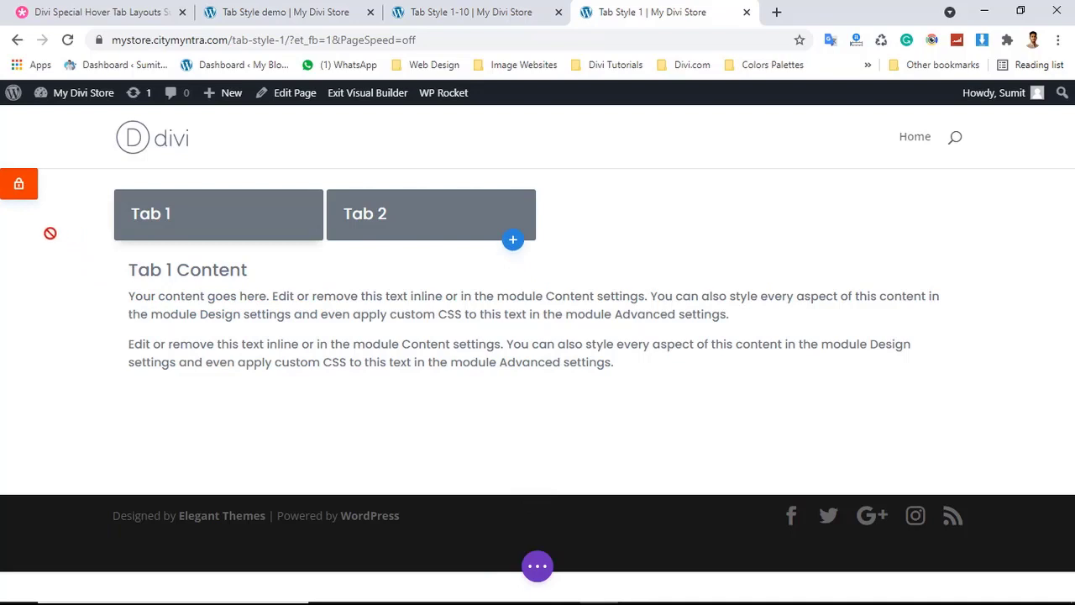
click(20, 189)
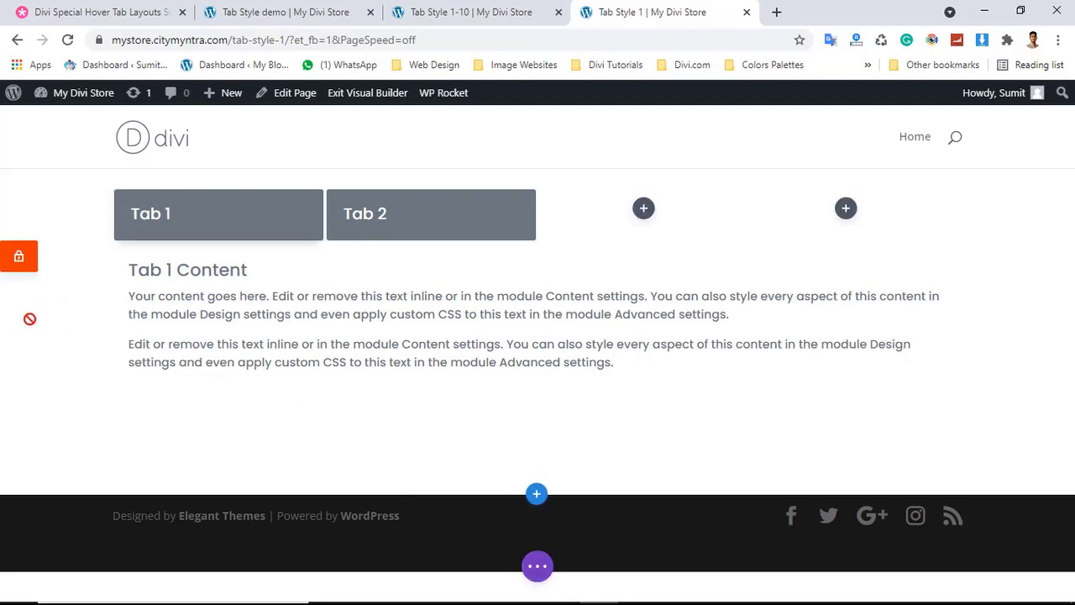
click(22, 267)
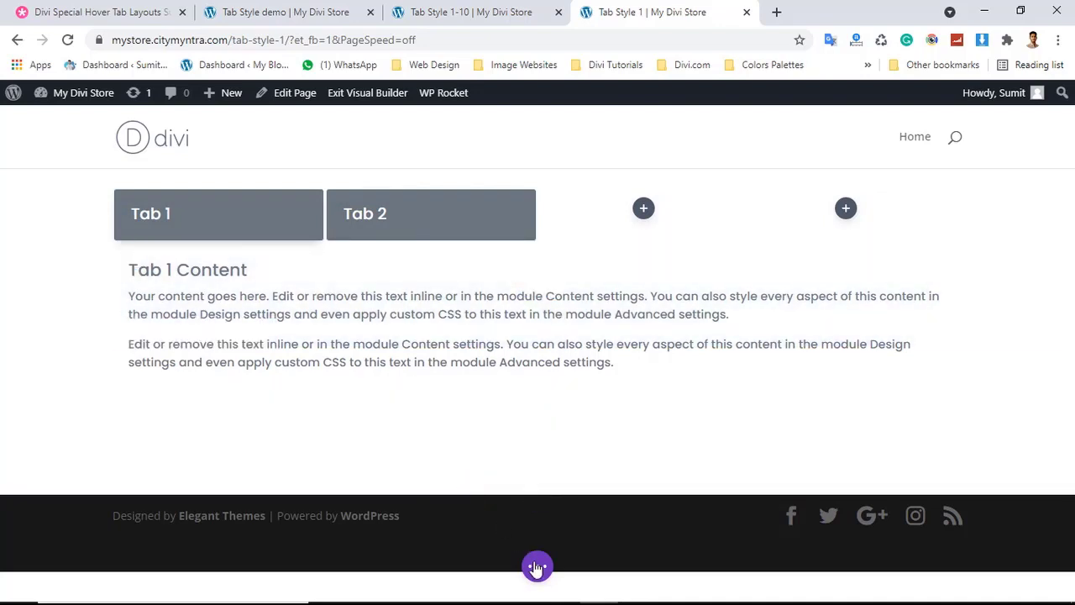
Show the Layers view of the Tab Style 1 page and expand all its sections, rows and modules
click(538, 567)
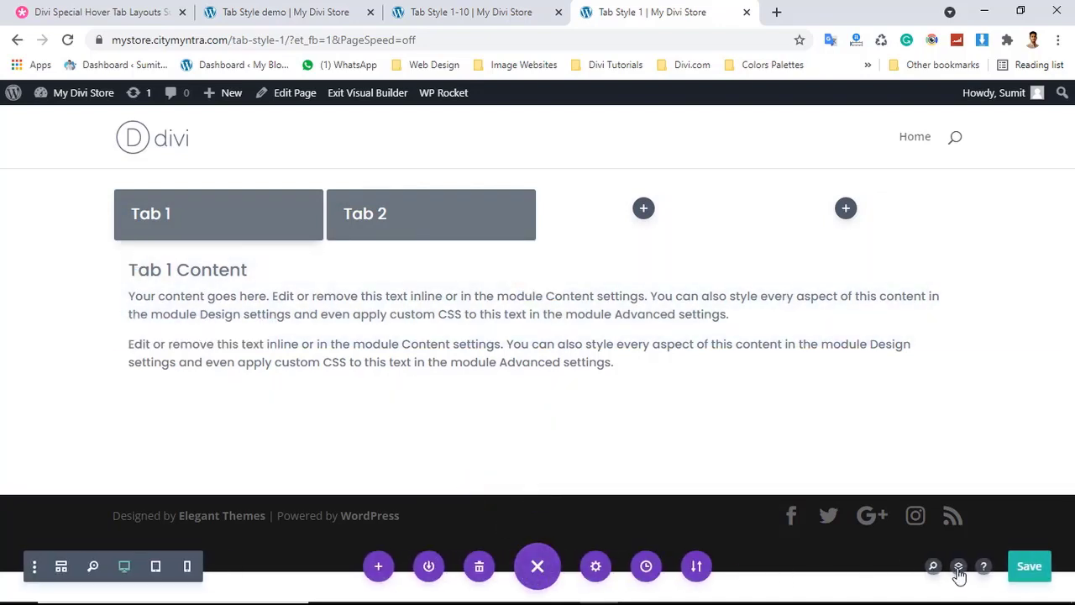
key(ctrl+s)
click(958, 567)
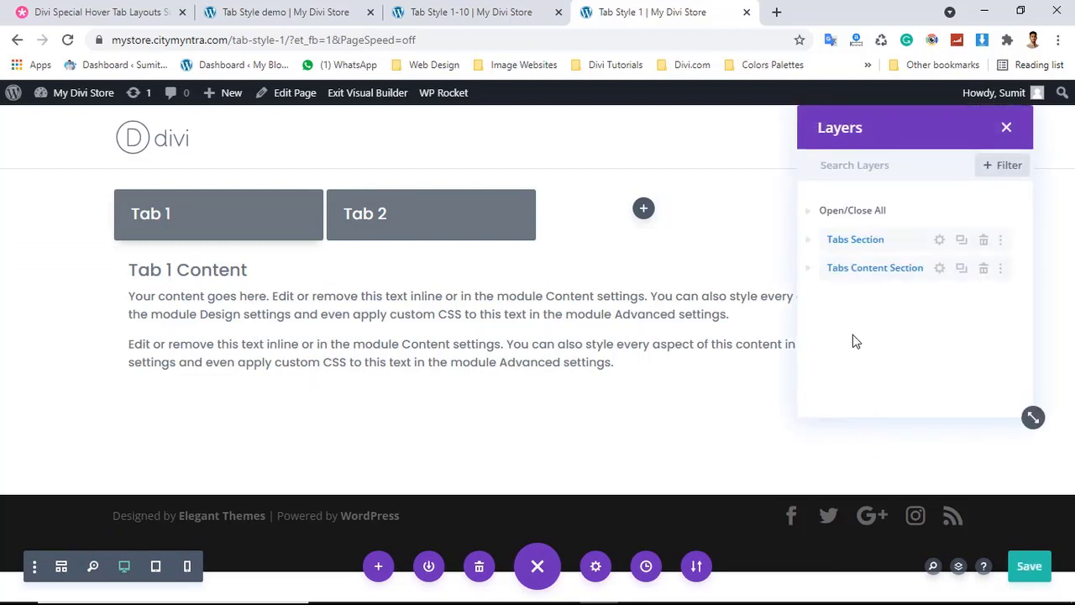
click(843, 213)
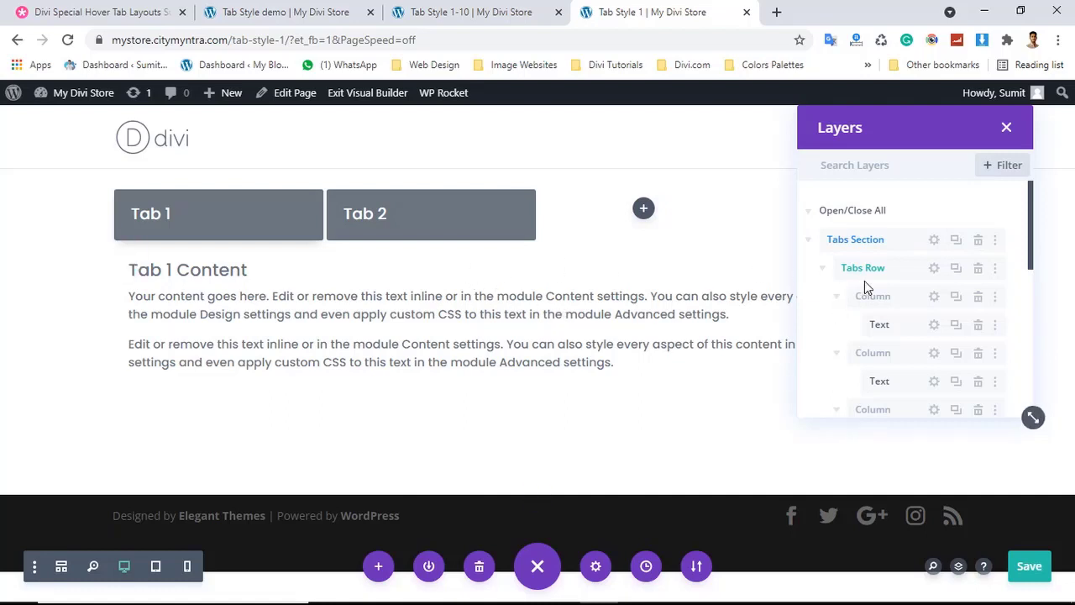
Examine the layer structure of the Tabs Section and Tabs Content Section, collapsing and re-expanding the Code row
scroll(866, 288, down, 5)
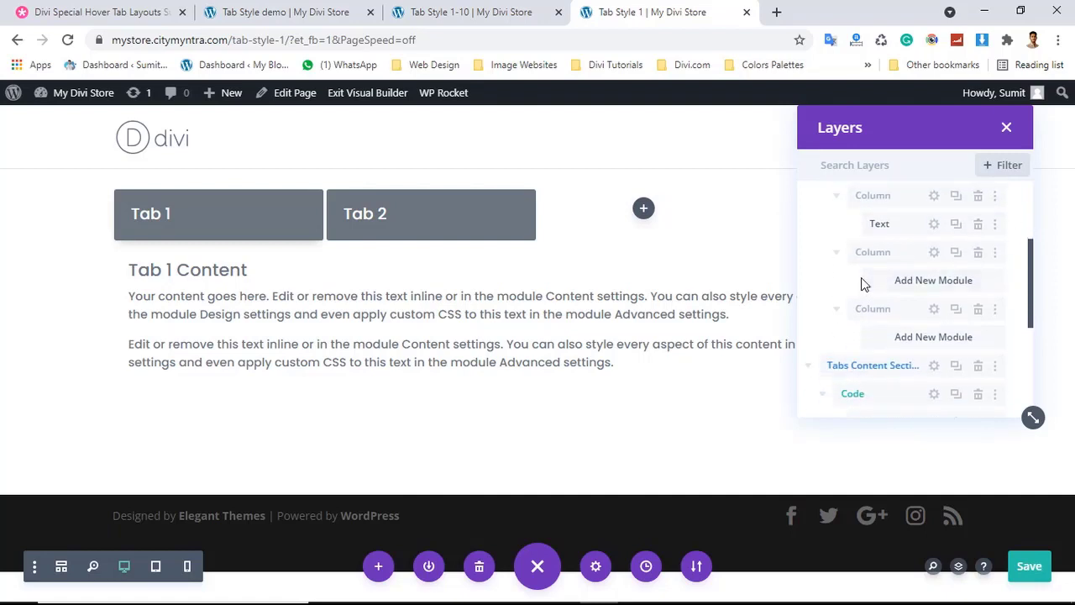
scroll(861, 284, down, 4)
scroll(863, 283, down, 2)
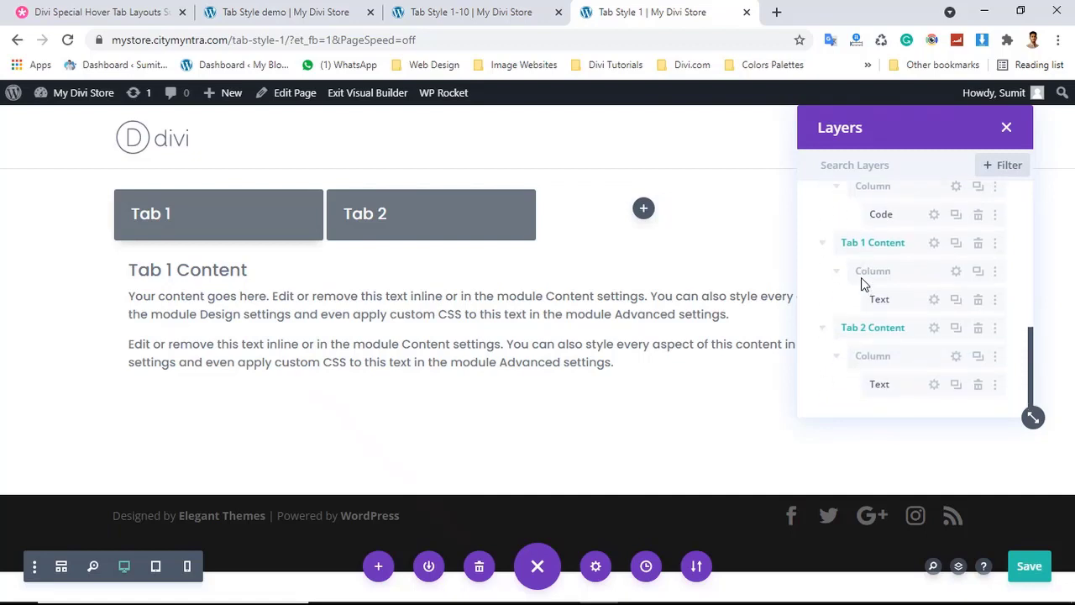
scroll(860, 273, up, 2)
click(826, 239)
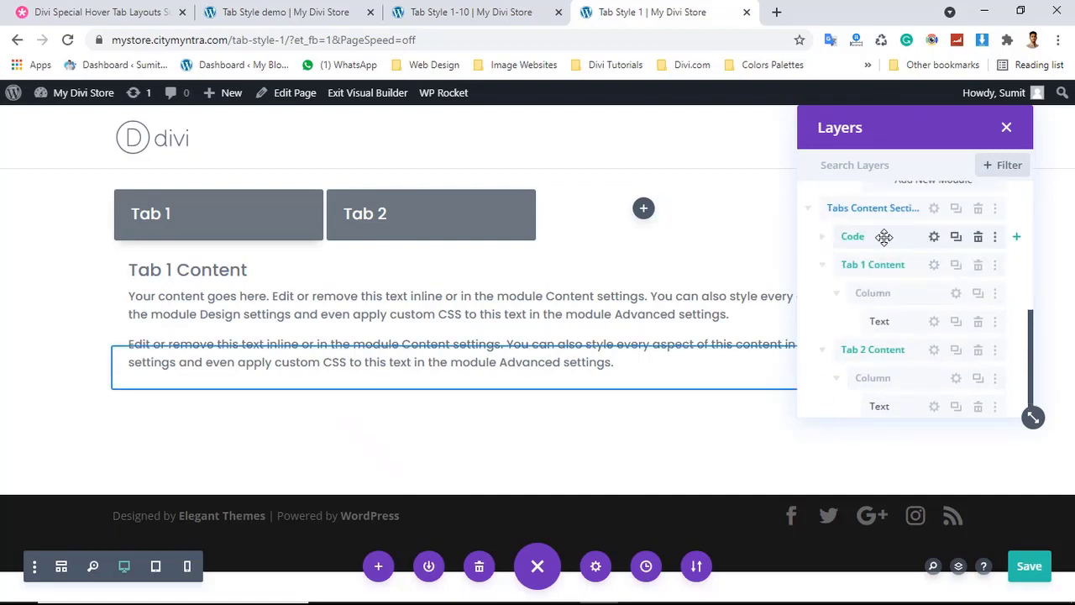
click(823, 239)
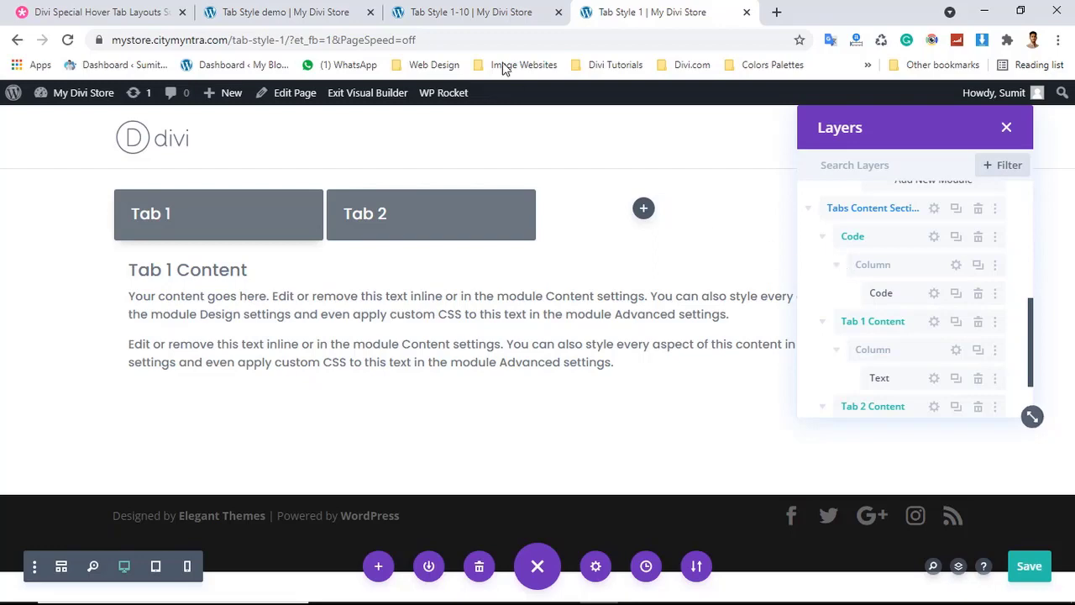
Check on the Tab Style 1-10 demo page how Tab Style 1 switches content between Tab 1 and Tab 2
click(472, 11)
mouse_move(360, 389)
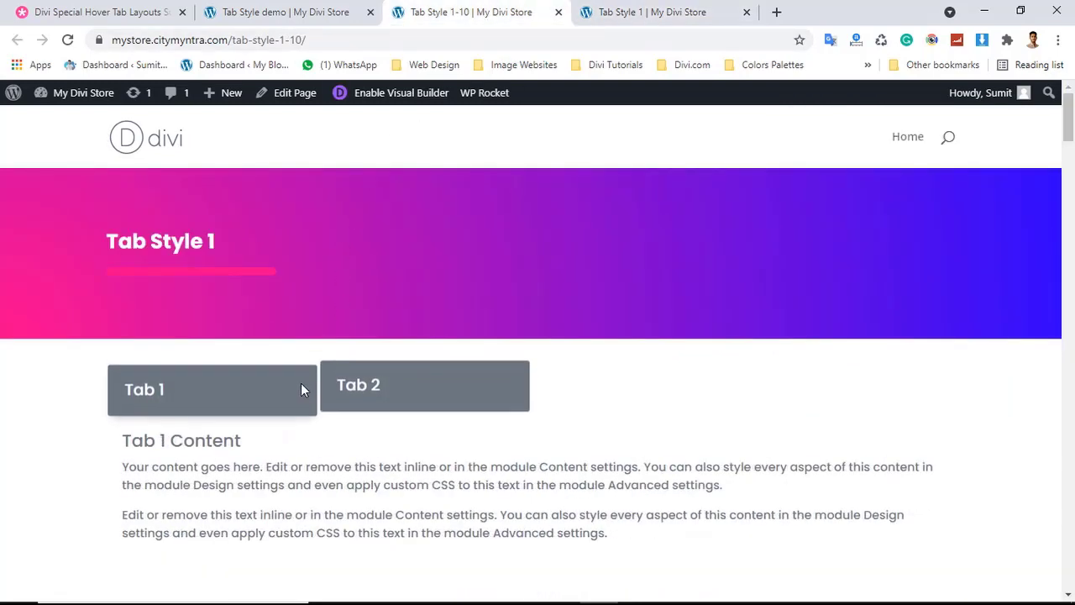
mouse_move(284, 386)
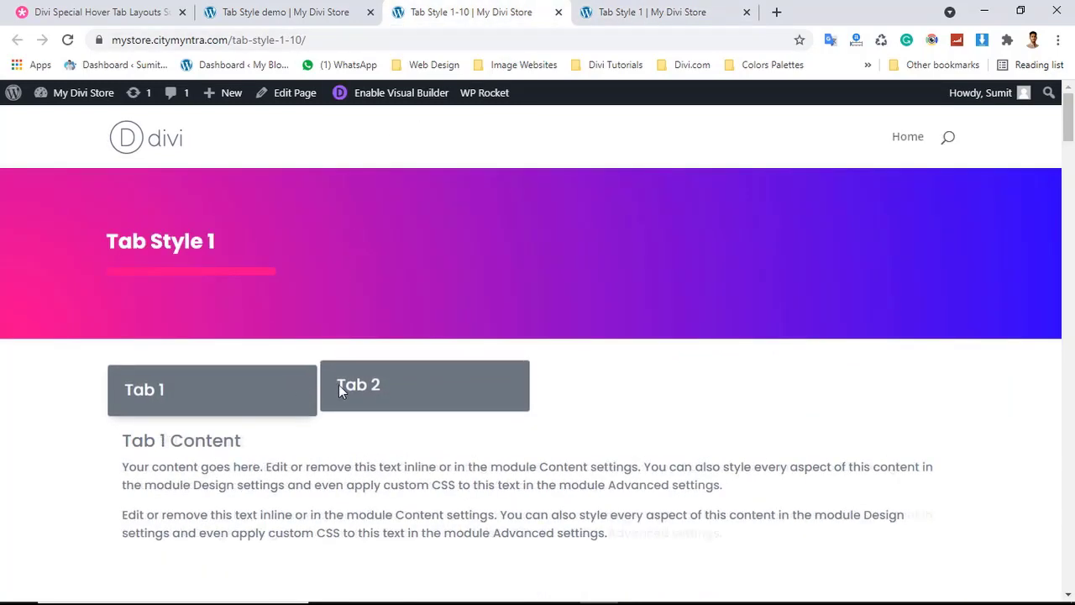
Open the settings of the Code module in the Tab Style 1 page's Tabs Content Section and review its CSS and jQuery code
click(696, 17)
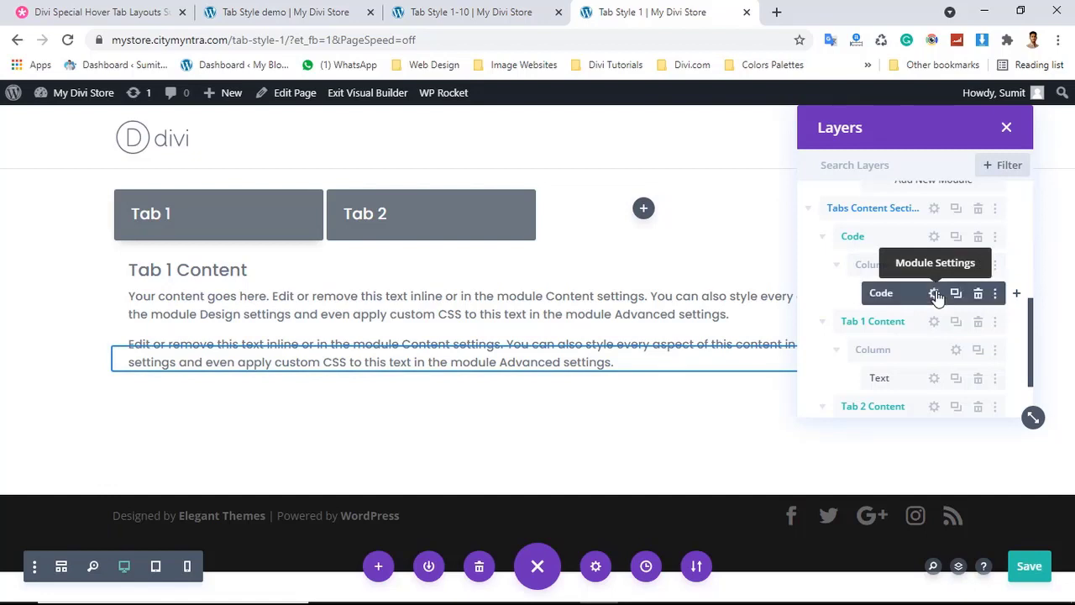
click(934, 294)
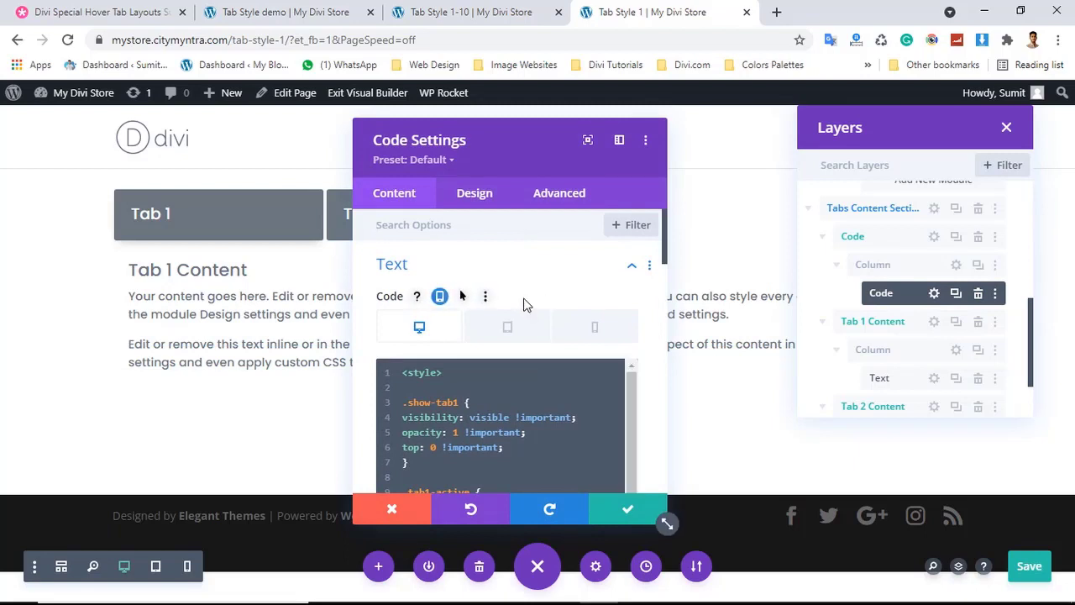
scroll(523, 304, down, 4)
scroll(525, 298, down, 1)
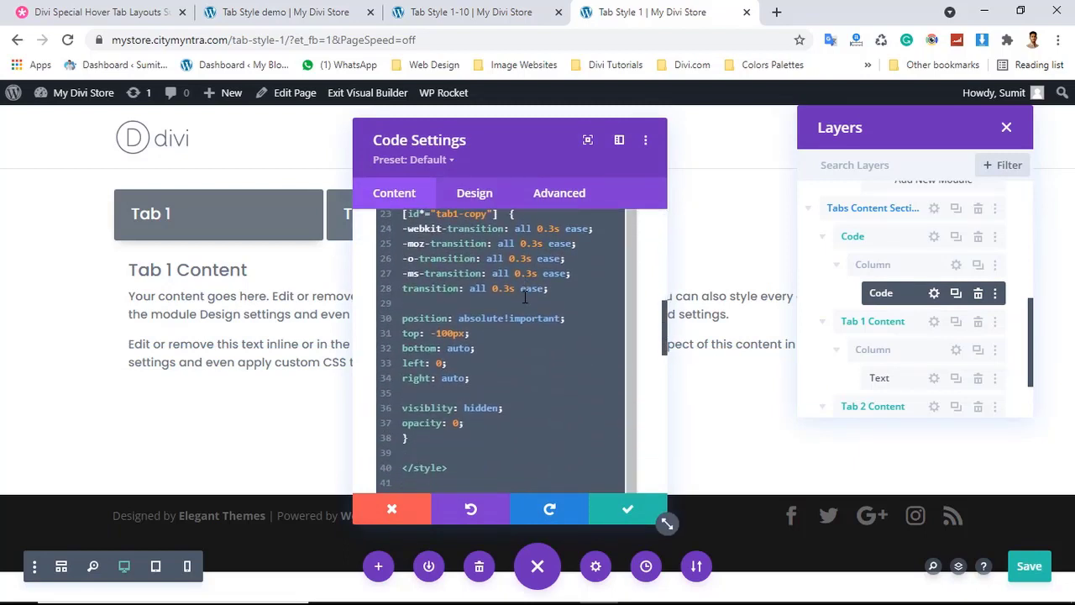
scroll(525, 277, down, 4)
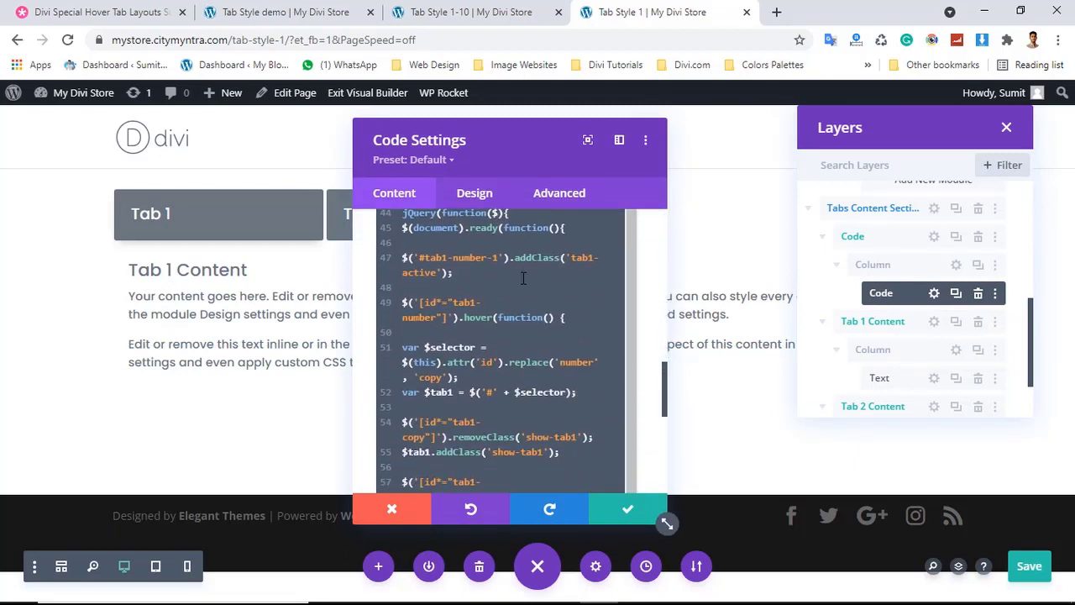
Replace hover with click as the event on line 49 of the Code module's desktop jQuery code
scroll(523, 278, down, 3)
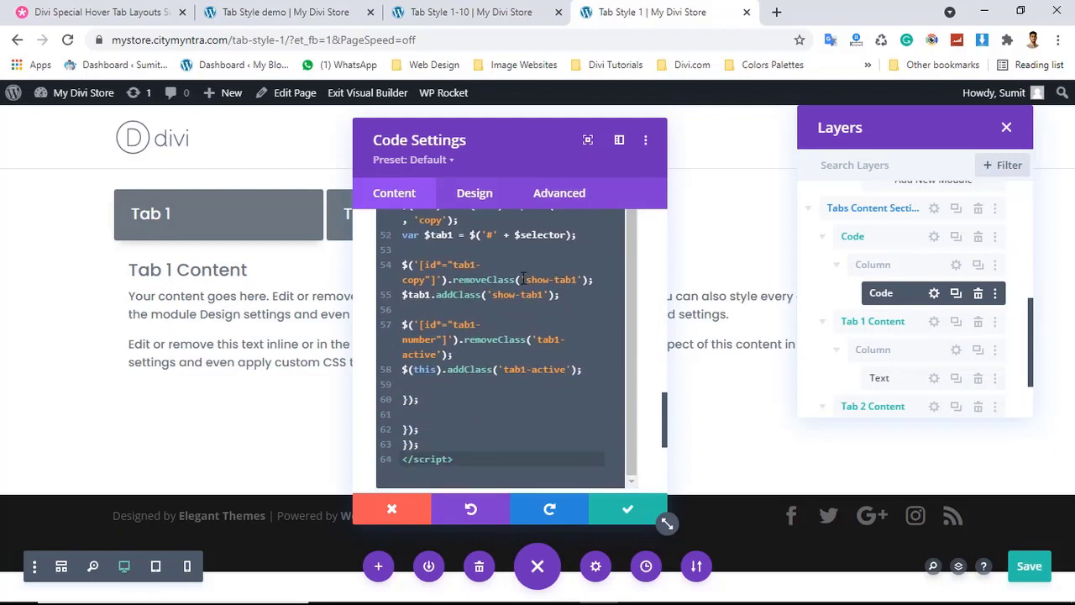
scroll(523, 278, down, 3)
scroll(523, 278, up, 4)
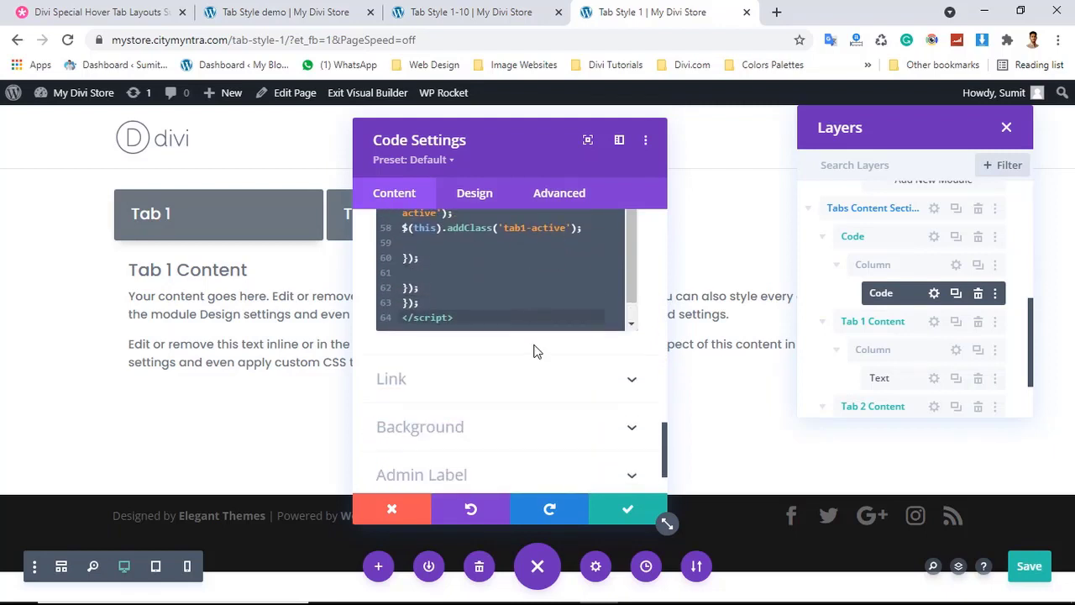
scroll(535, 348, up, 2)
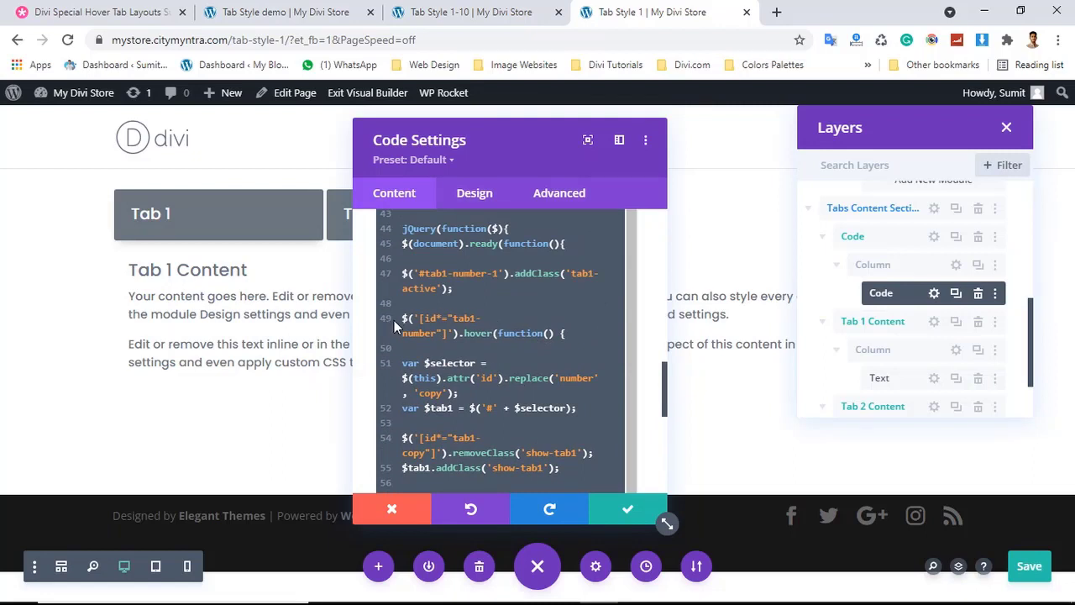
click(494, 333)
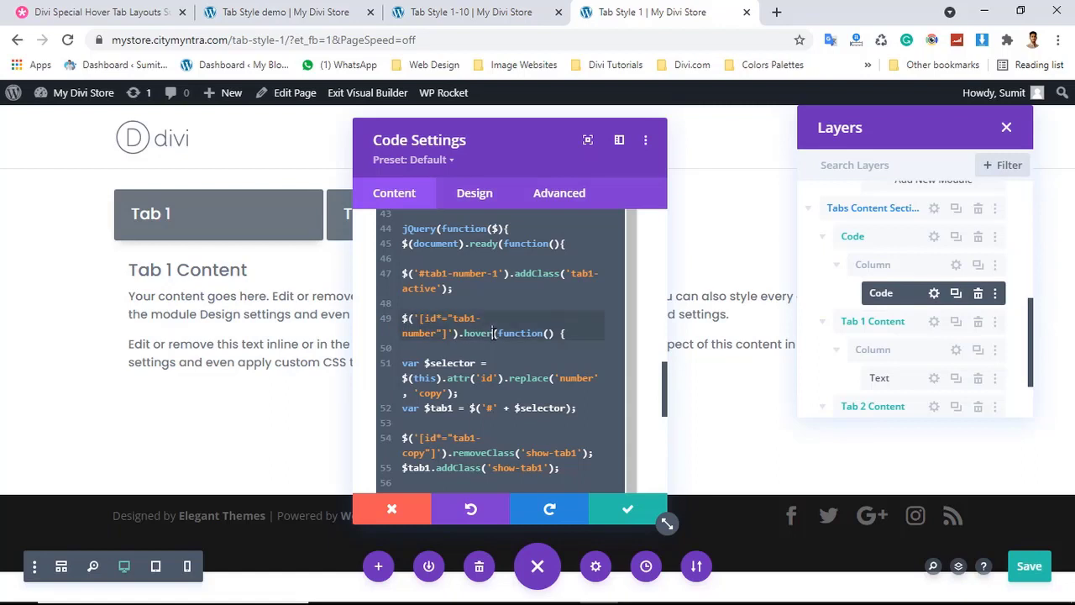
key(BackSpace)
key(BackSpace)
key(BackSpace)
key(BackSpace)
key(BackSpace)
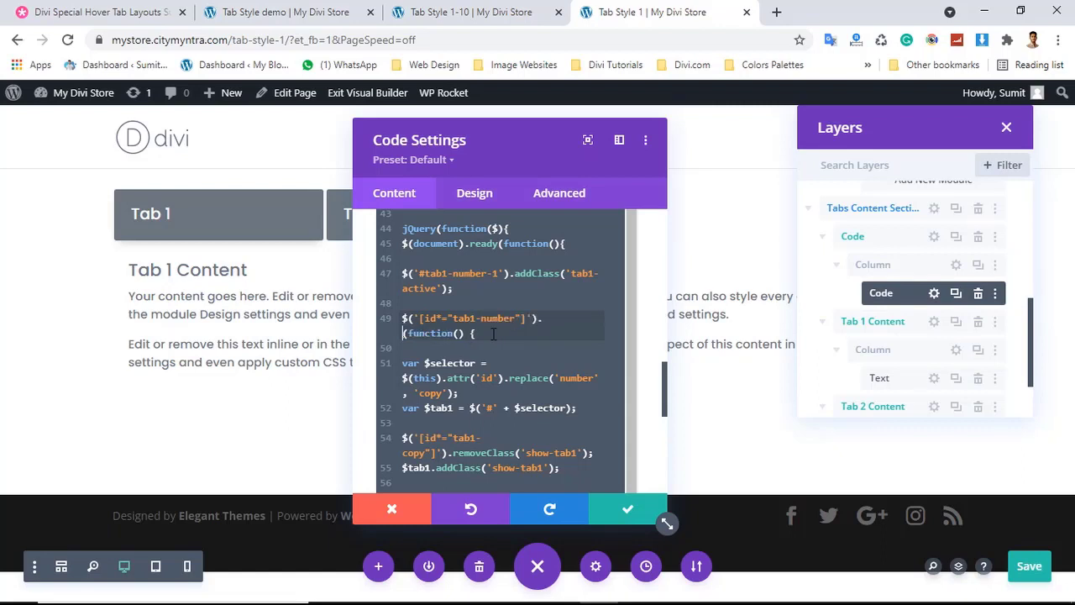
text(click)
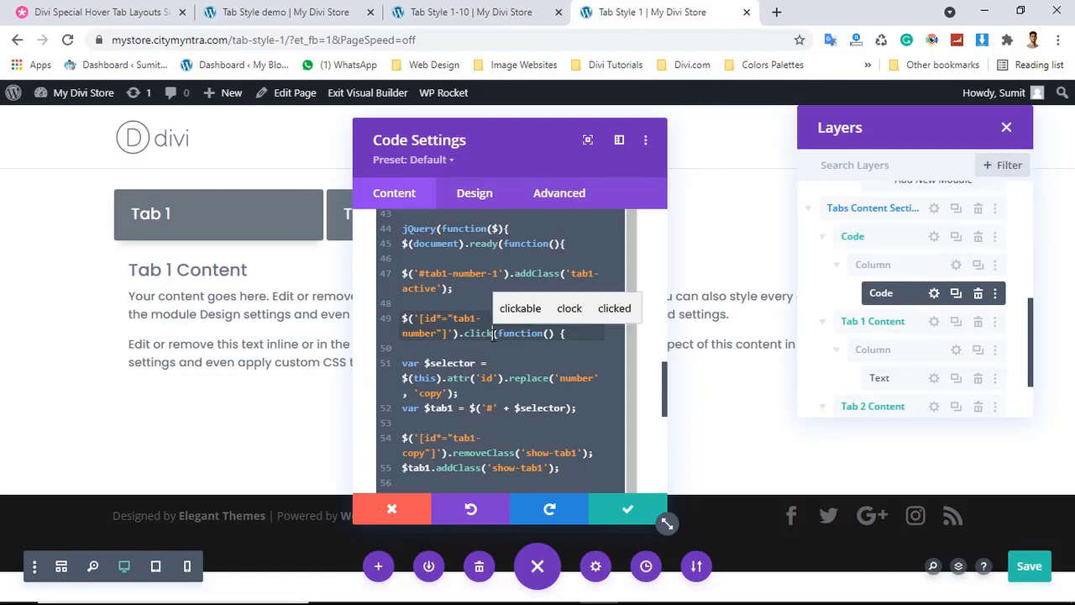
key(Escape)
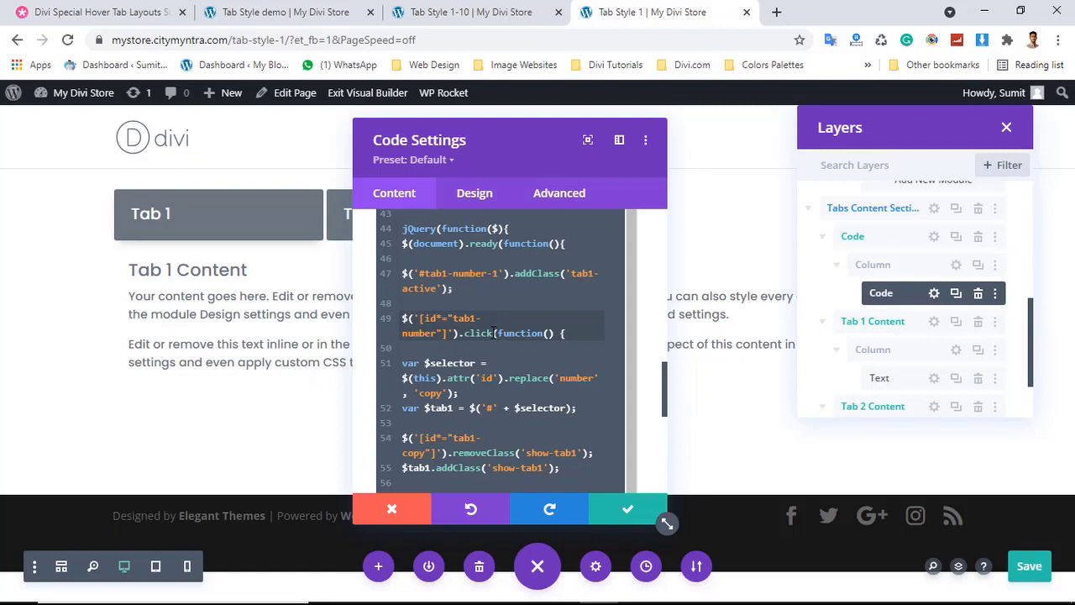
Show the Code module's tablet version and change its line 49 event from hover to click
scroll(625, 338, up, 5)
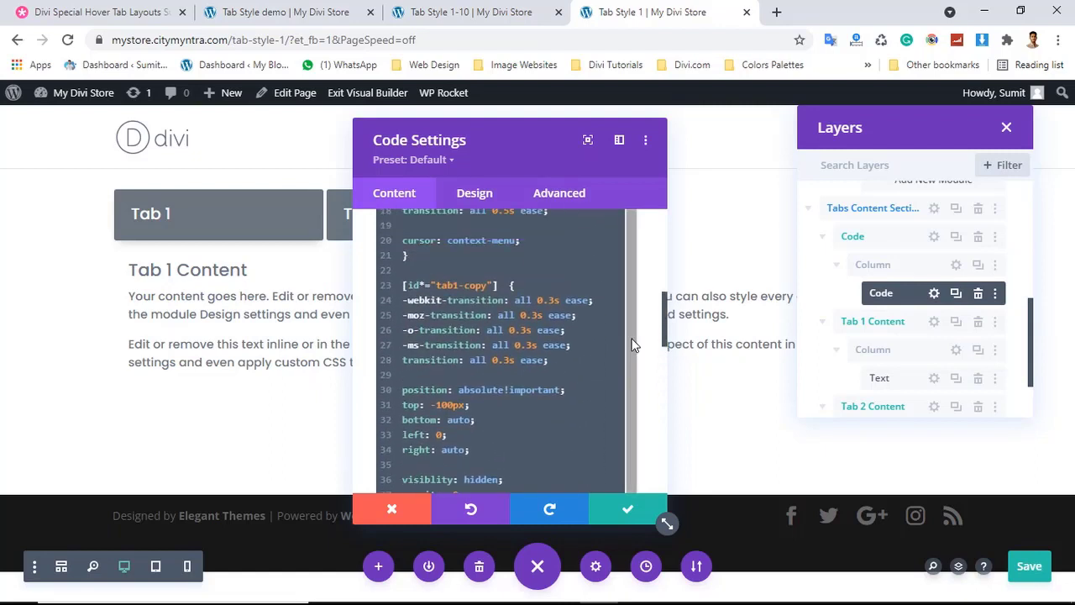
scroll(630, 340, up, 8)
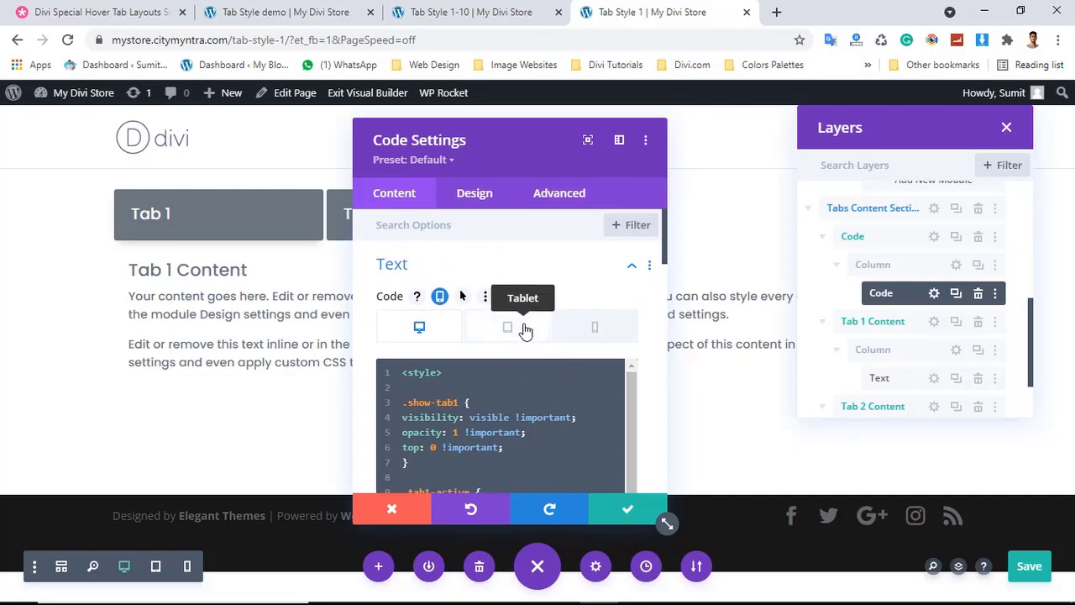
click(524, 329)
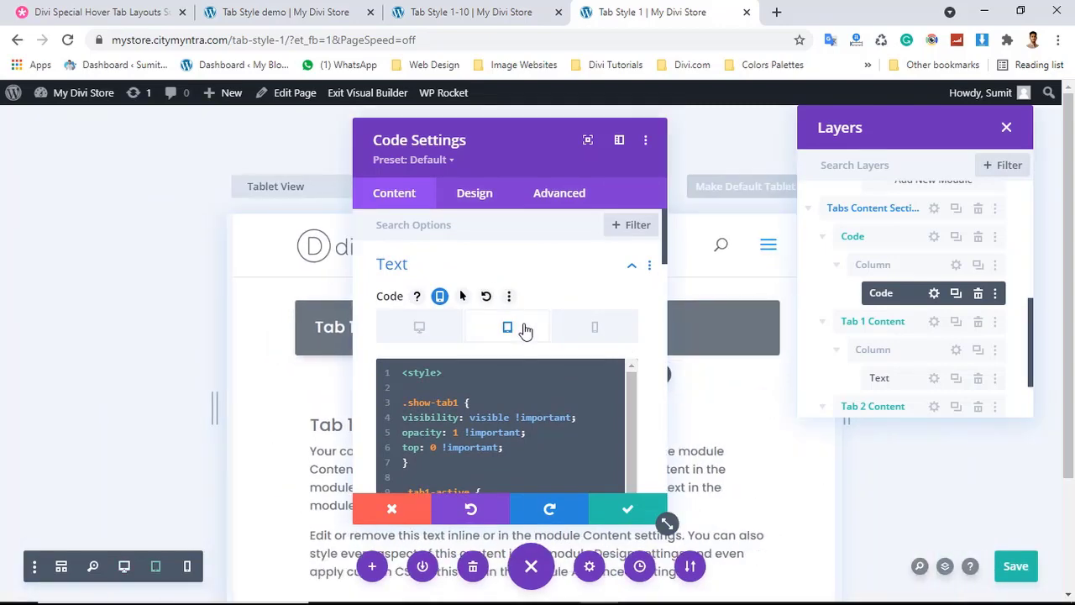
scroll(525, 323, down, 8)
scroll(526, 321, down, 5)
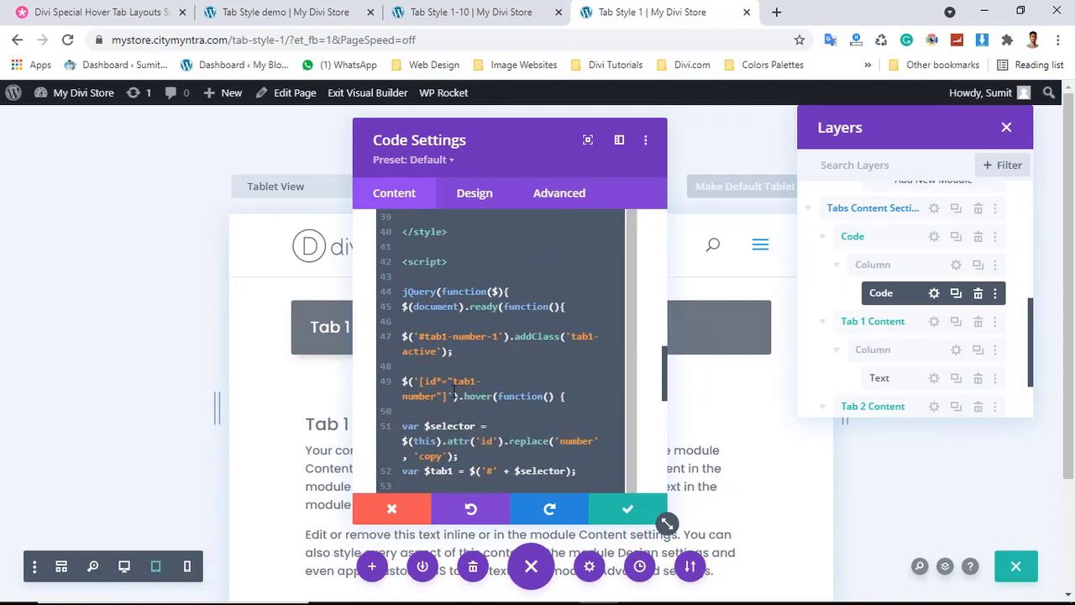
click(494, 395)
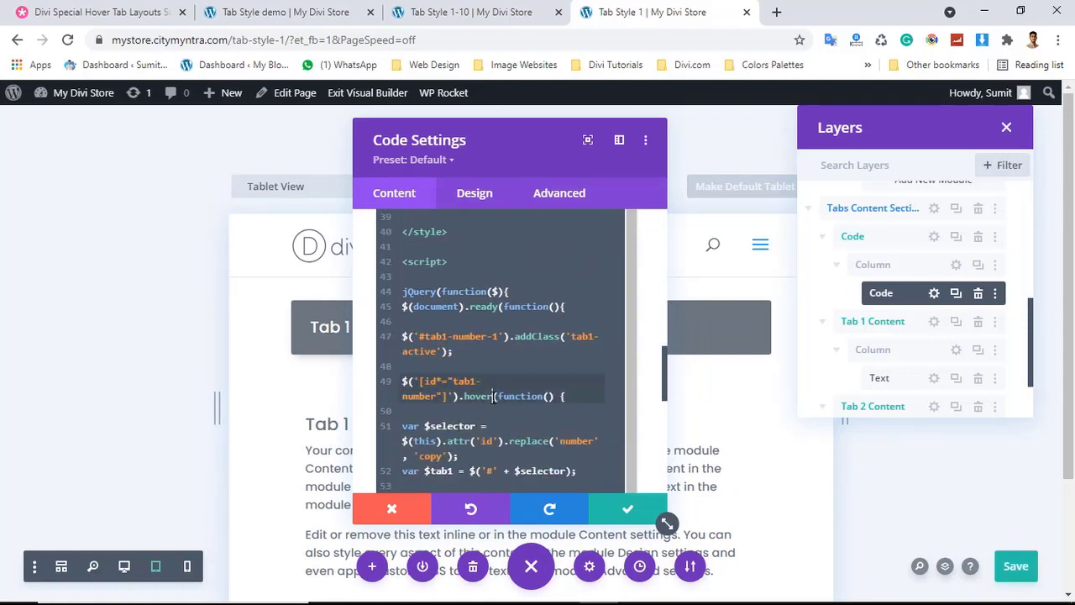
key(BackSpace)
key(BackSpace)
key(BackSpace)
key(BackSpace)
key(BackSpace)
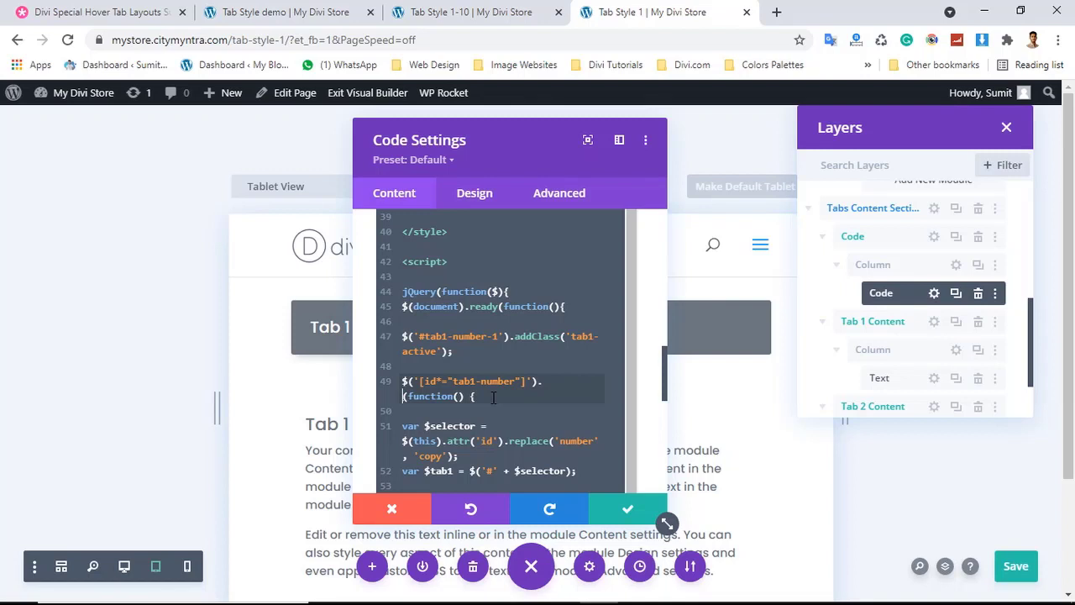
text(click)
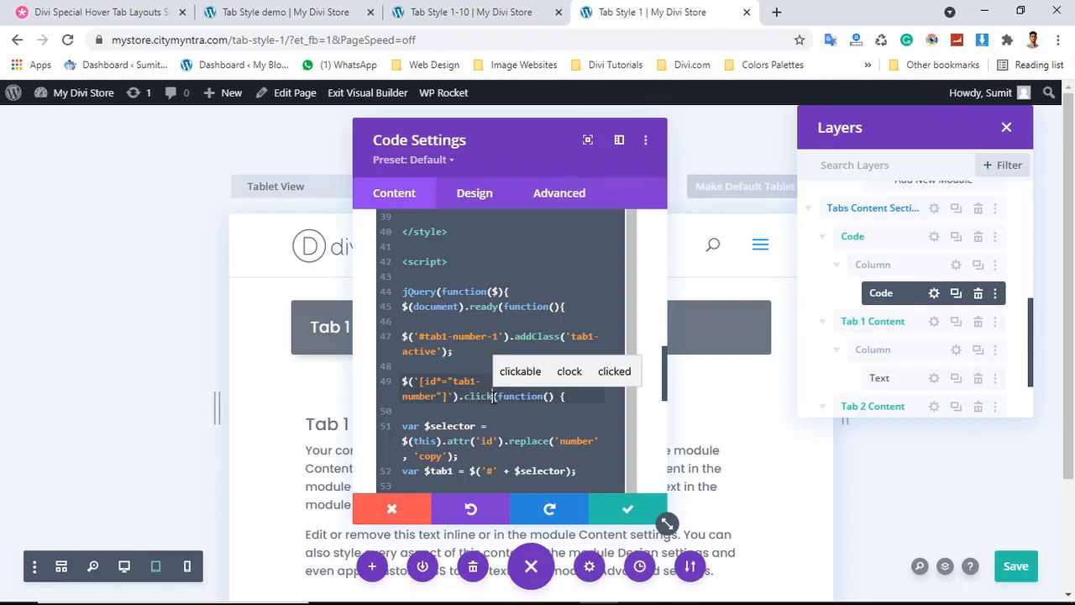
Show the Code module's phone version and change its line 49 event from hover to click
scroll(484, 398, up, 1)
scroll(483, 384, up, 10)
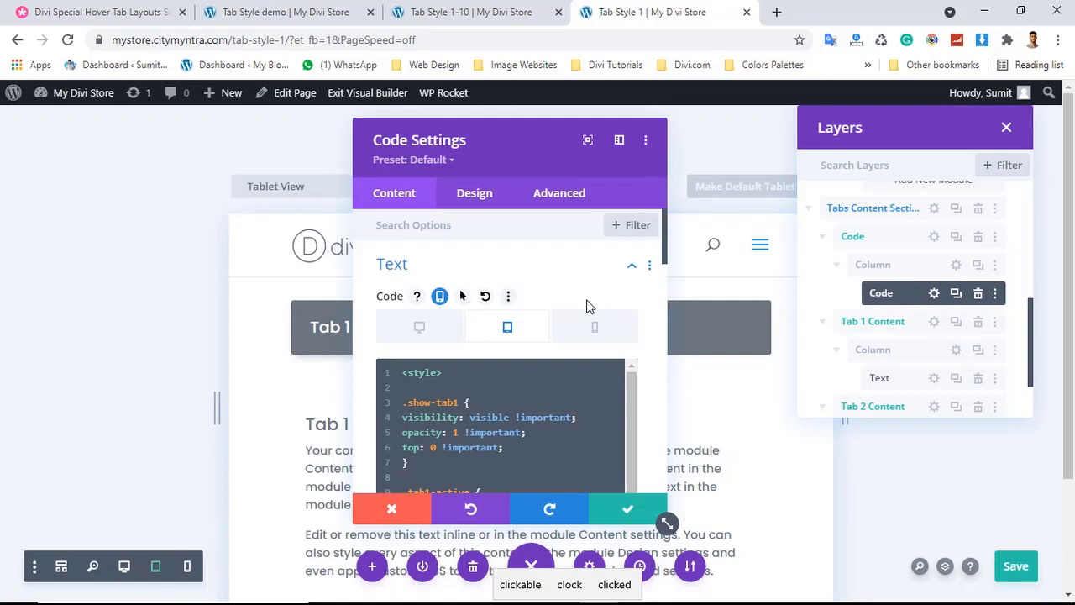
scroll(586, 304, down, 4)
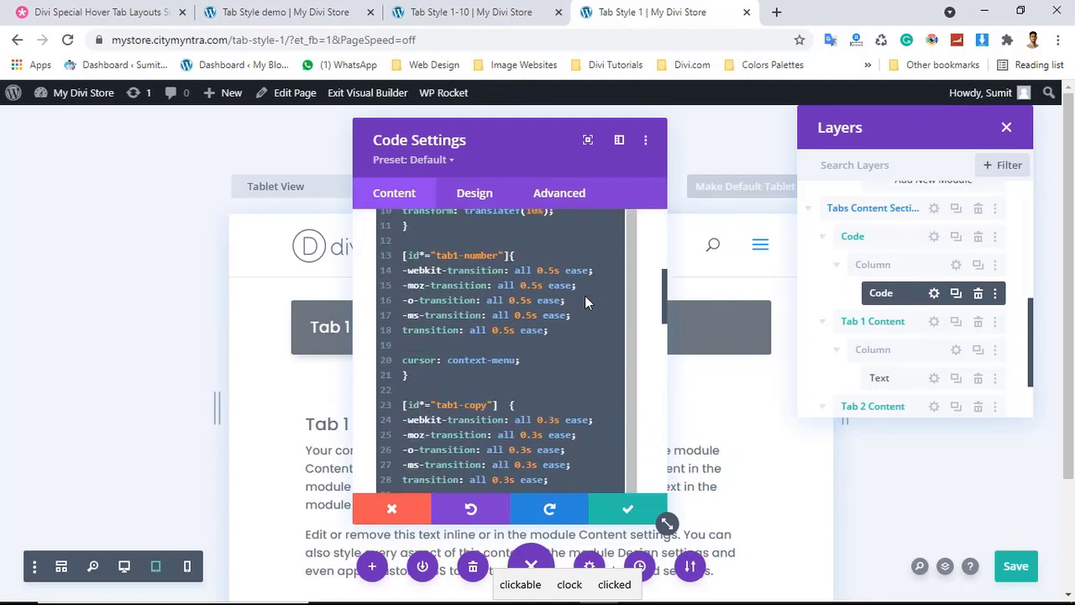
scroll(586, 303, up, 4)
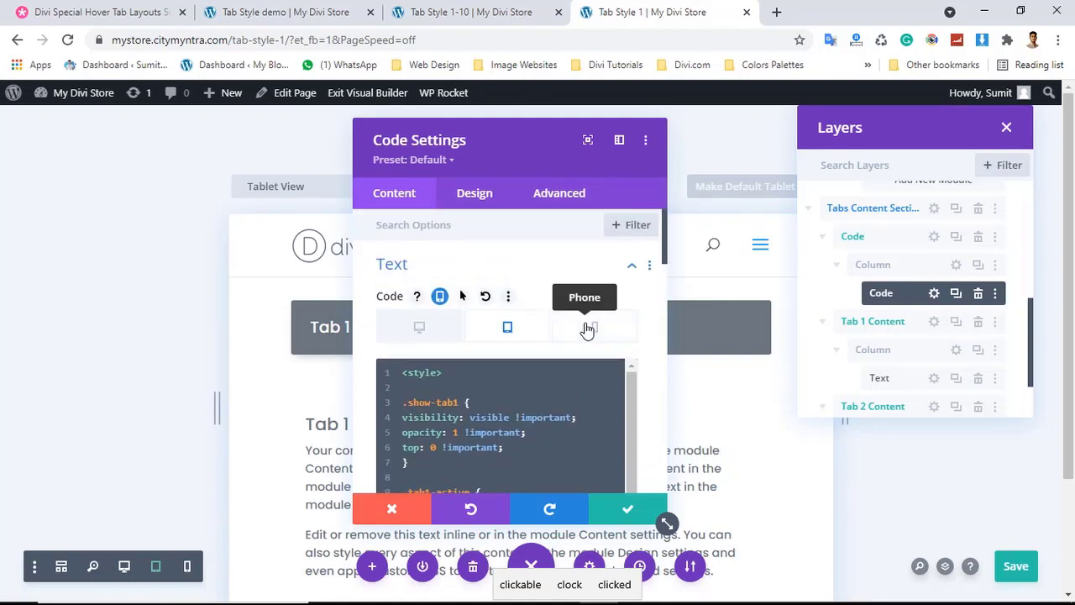
click(588, 328)
scroll(579, 324, down, 5)
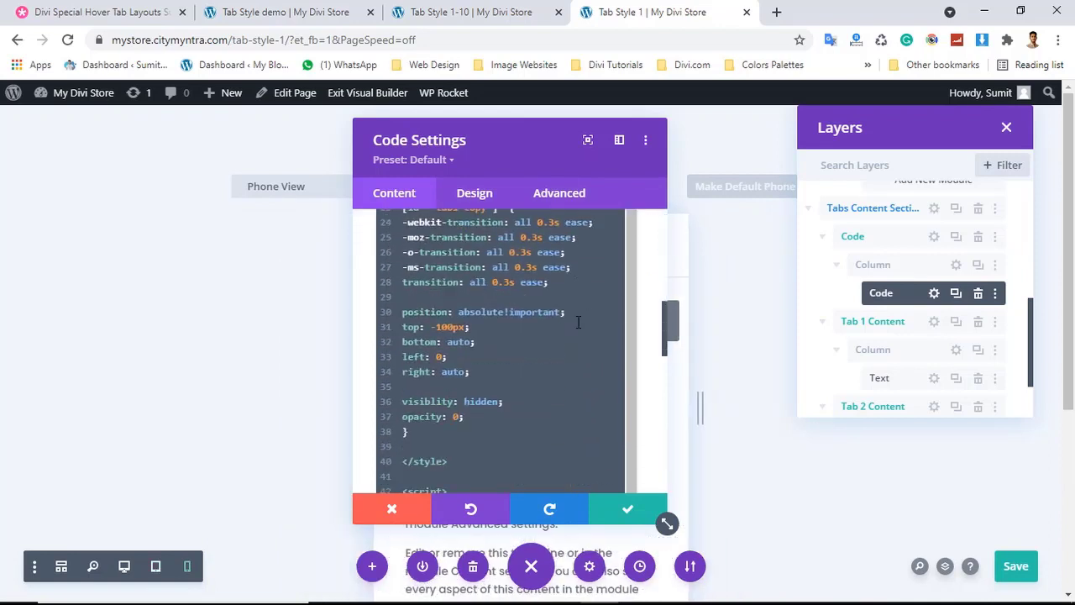
scroll(578, 322, down, 6)
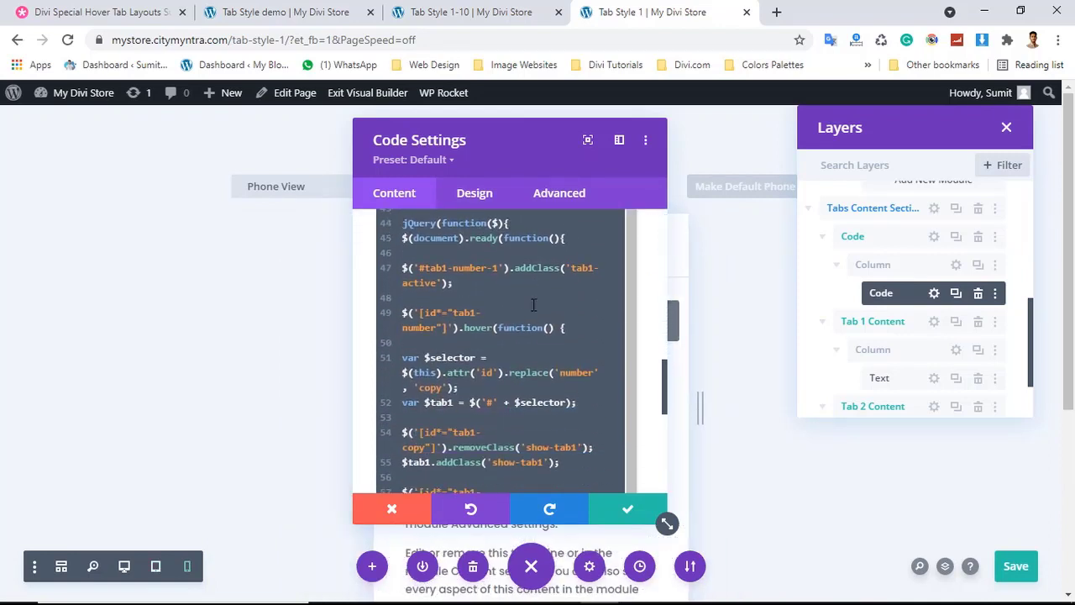
scroll(533, 304, down, 1)
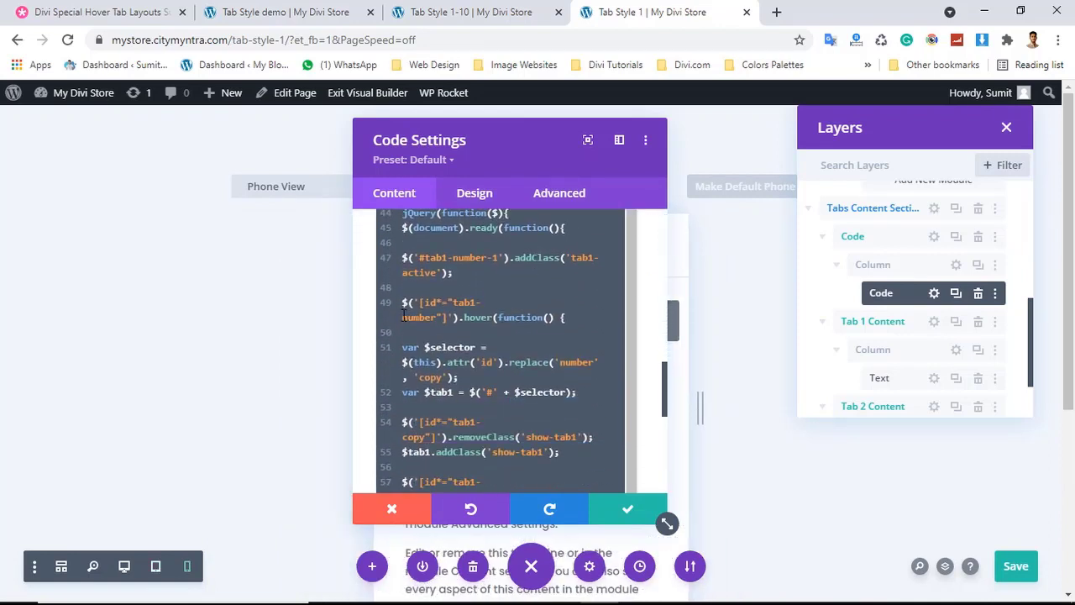
click(494, 319)
key(BackSpace)
key(BackSpace)
key(BackSpace)
key(BackSpace)
key(BackSpace)
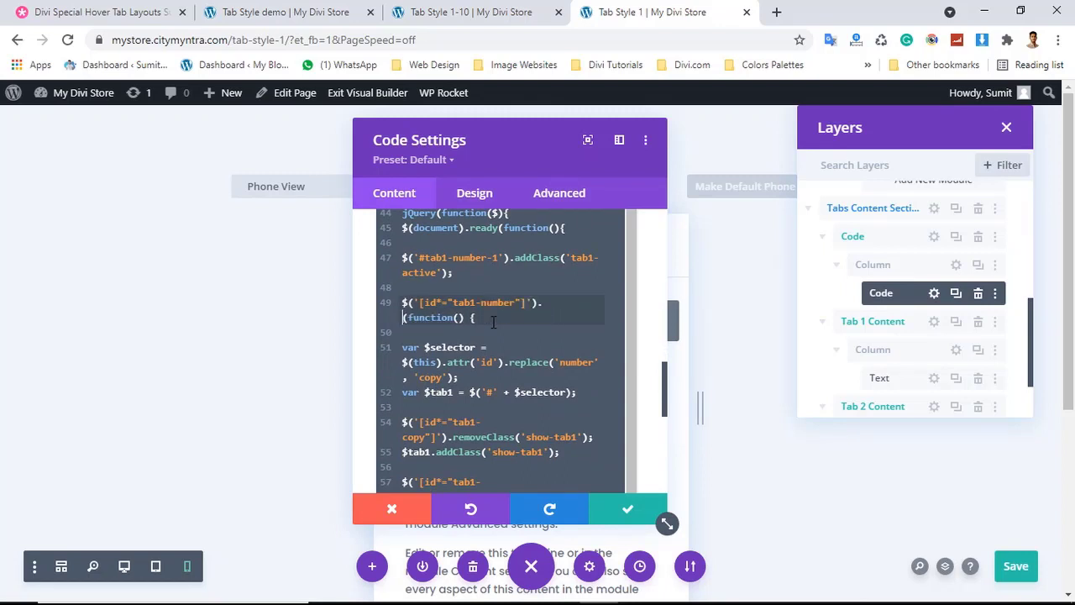
text(click)
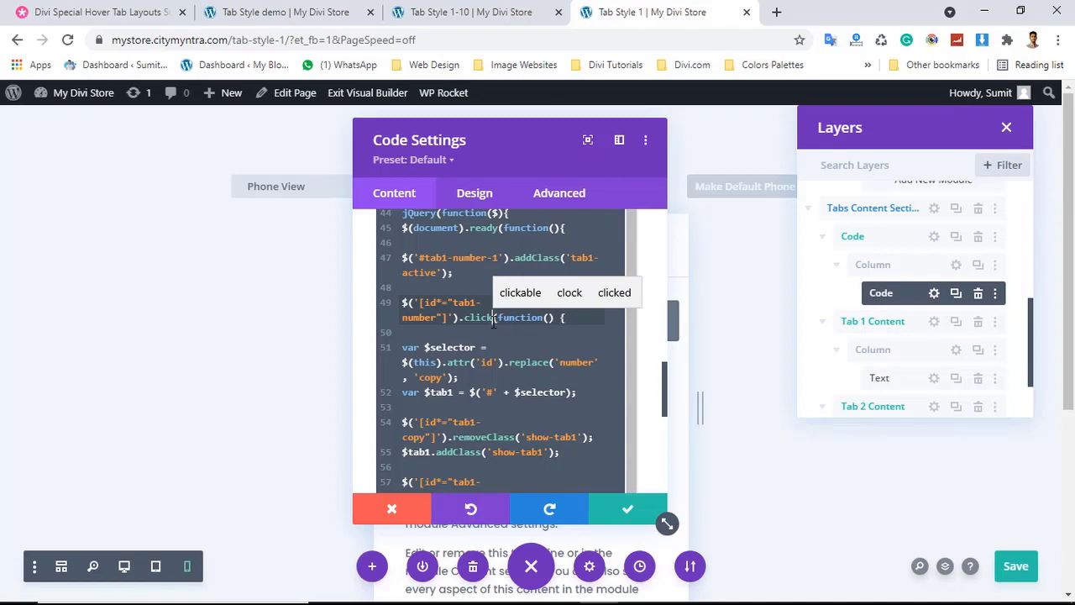
click(367, 321)
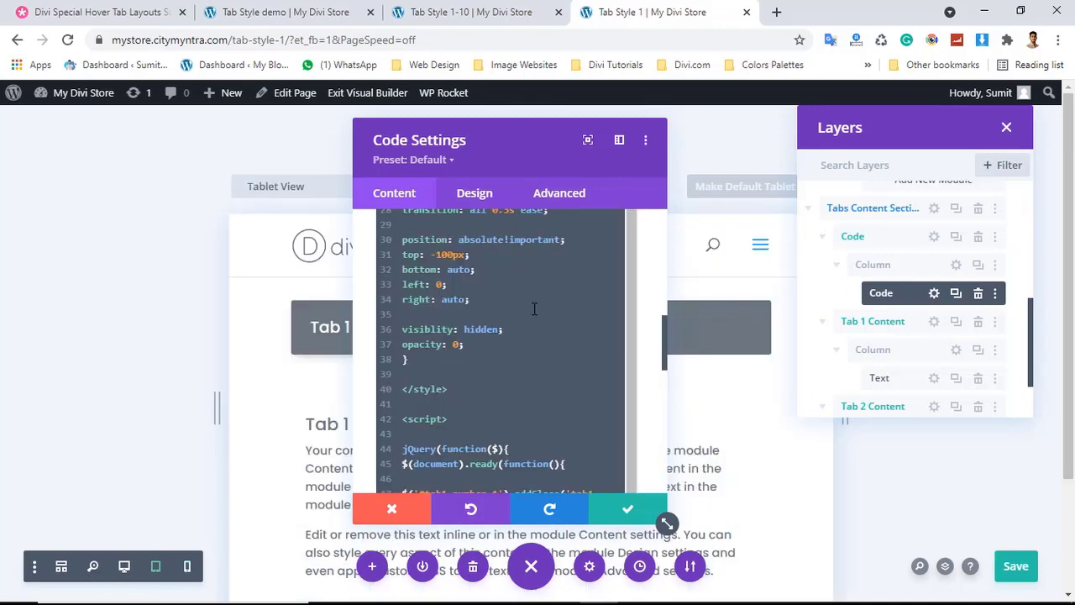
Retype the dot before click on line 49 of the tablet code and save the Code module settings
scroll(555, 351, down, 3)
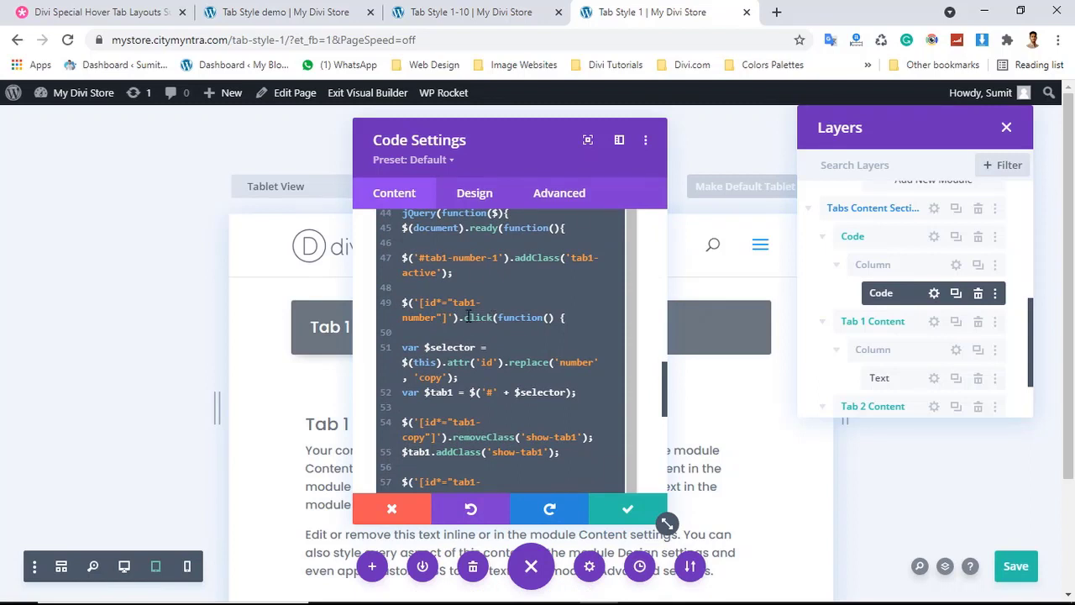
click(465, 316)
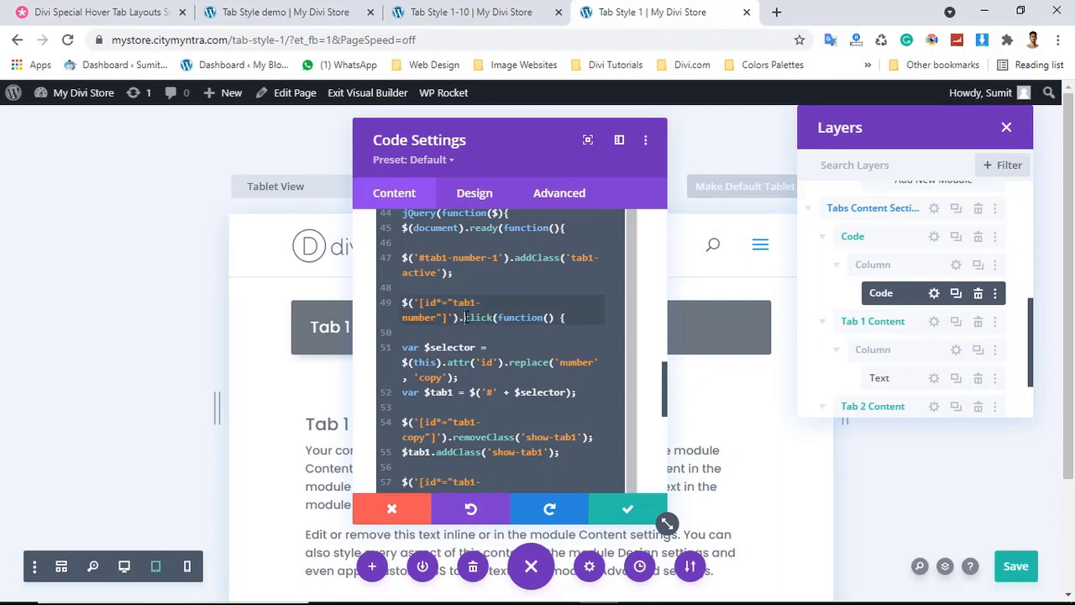
key(BackSpace)
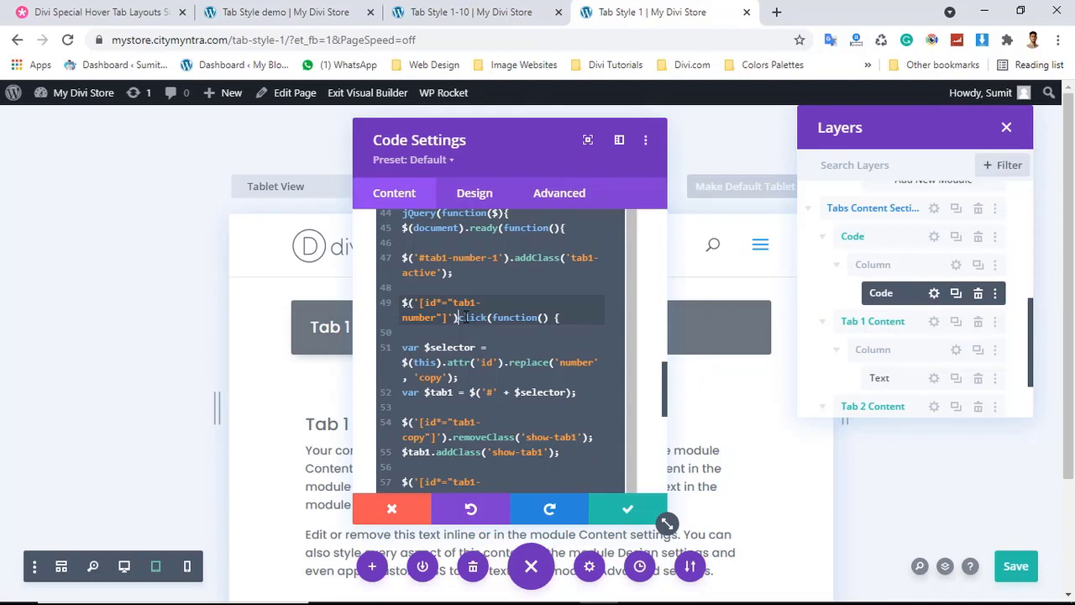
text(.)
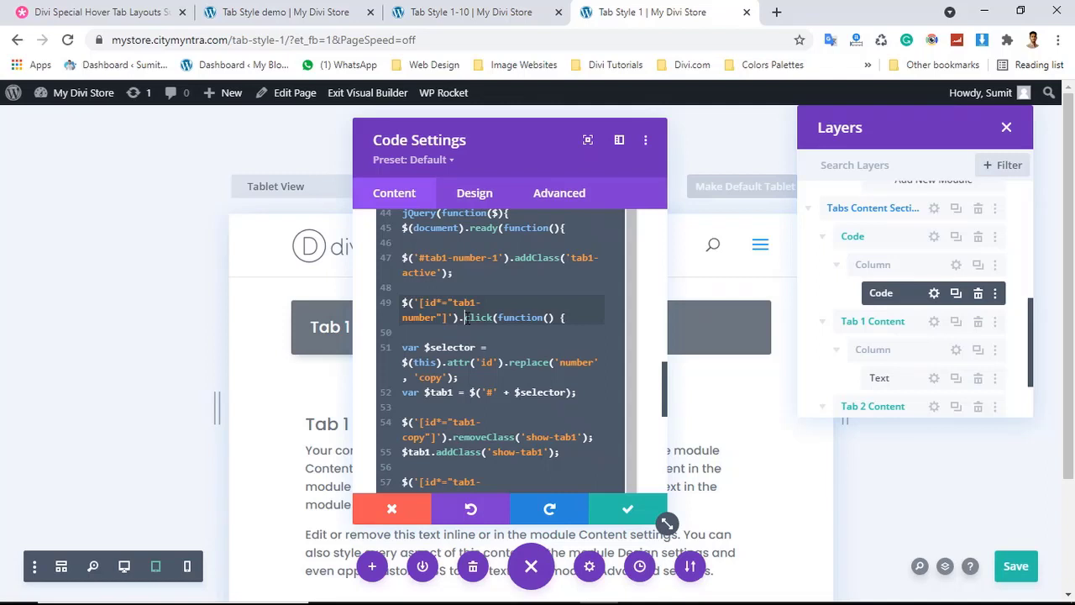
key(ctrl+s)
click(603, 510)
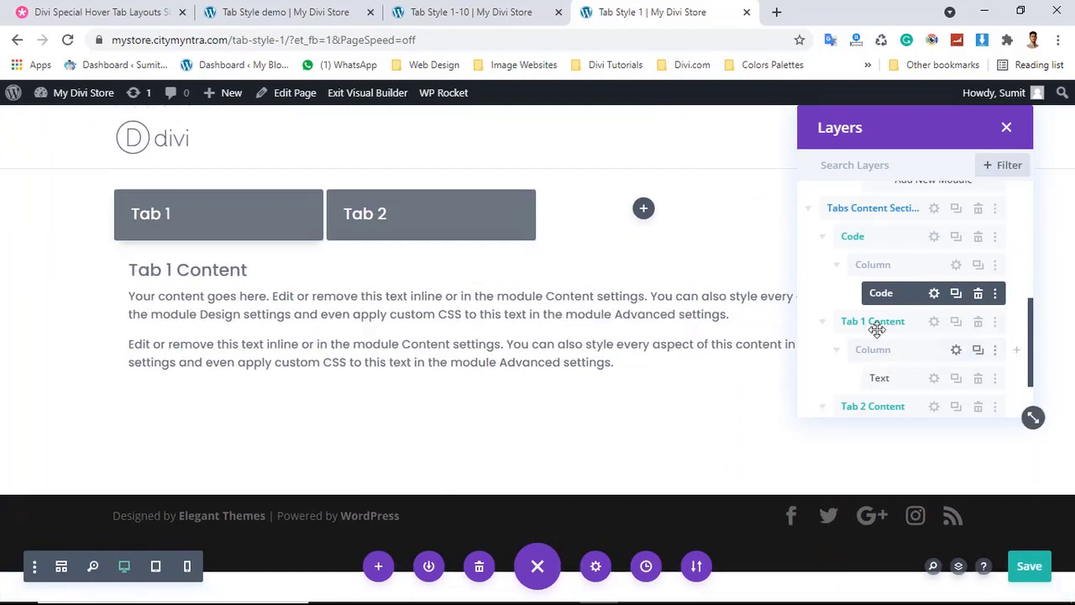
Collapse the Code row in the Tabs Content Section's layers and lock it
click(828, 240)
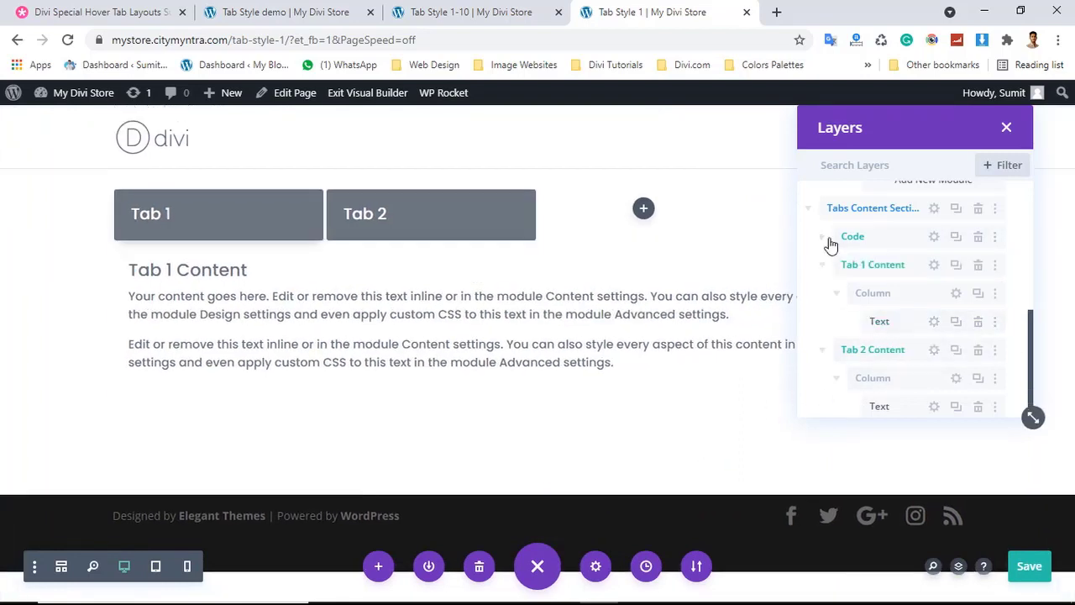
click(996, 237)
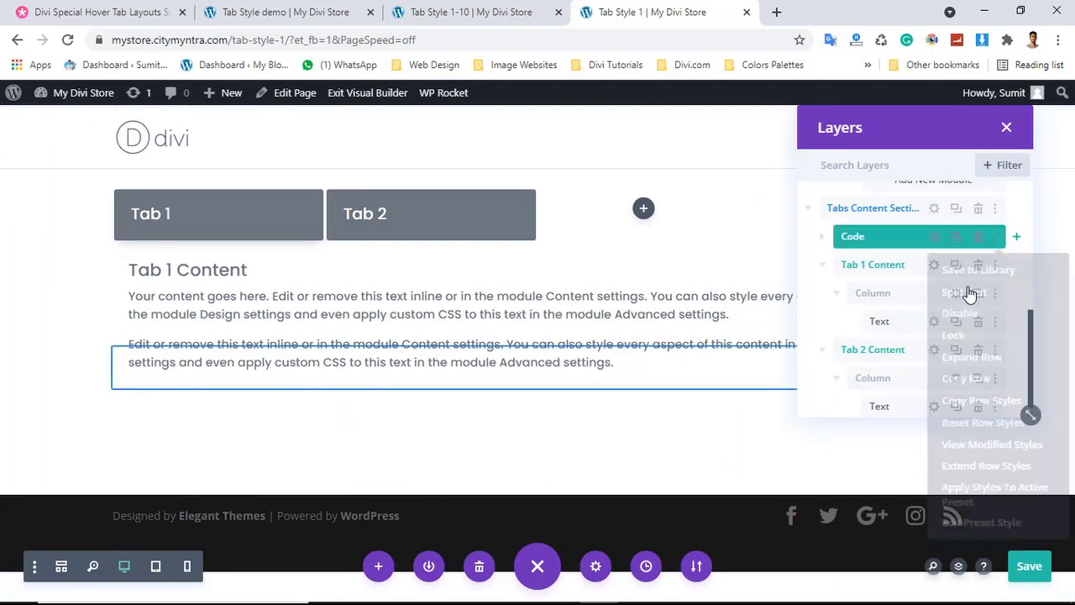
click(962, 262)
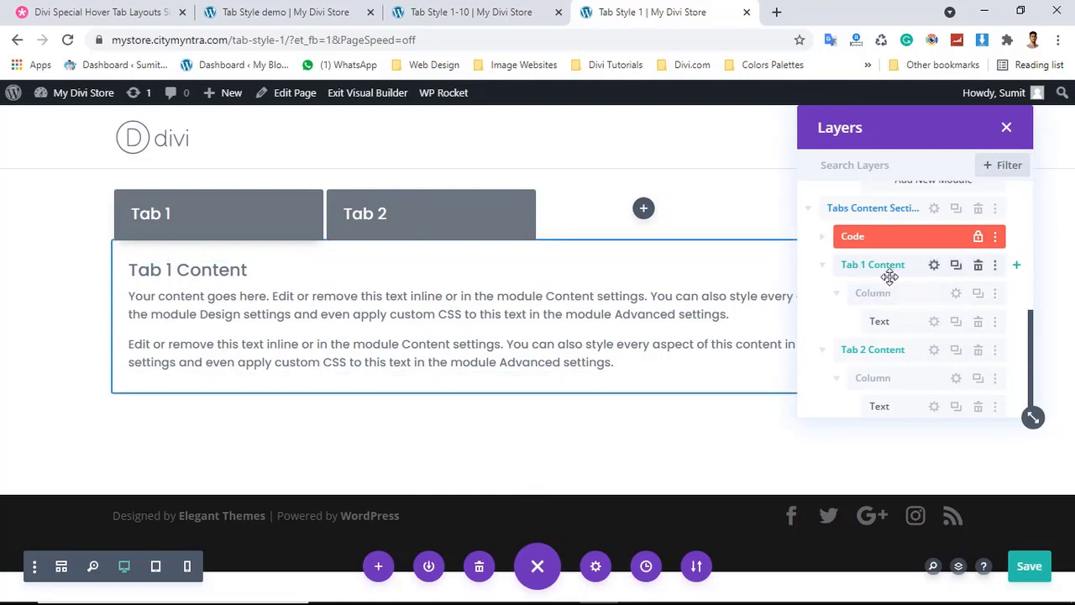
Replace both body paragraphs of the Tab 1 Content text with the dummy text "djghjfdk hlkjgh", keeping the heading
click(934, 323)
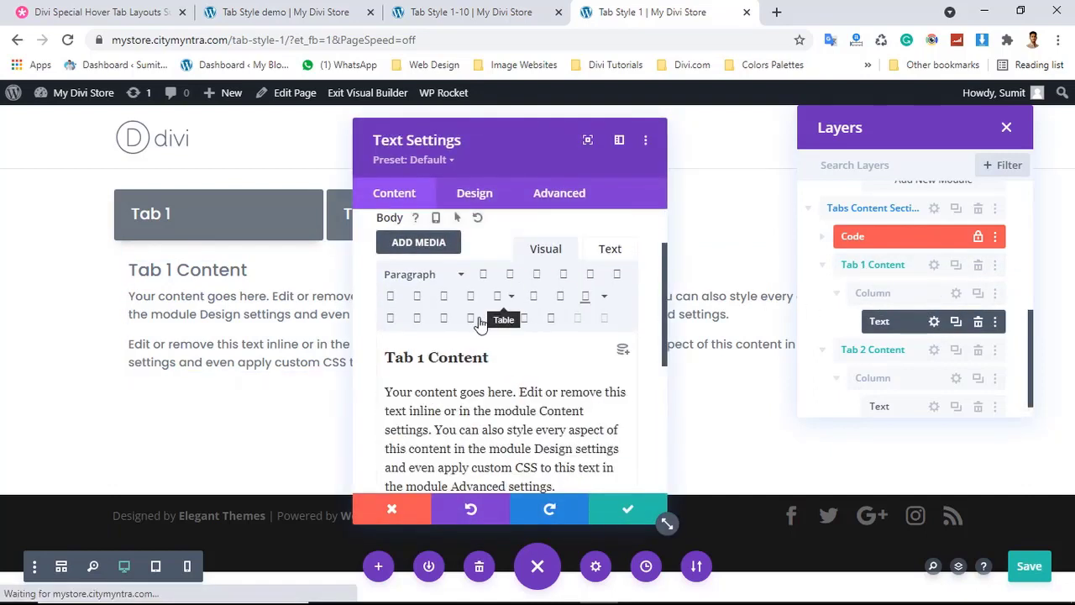
scroll(480, 317, down, 3)
scroll(460, 363, down, 6)
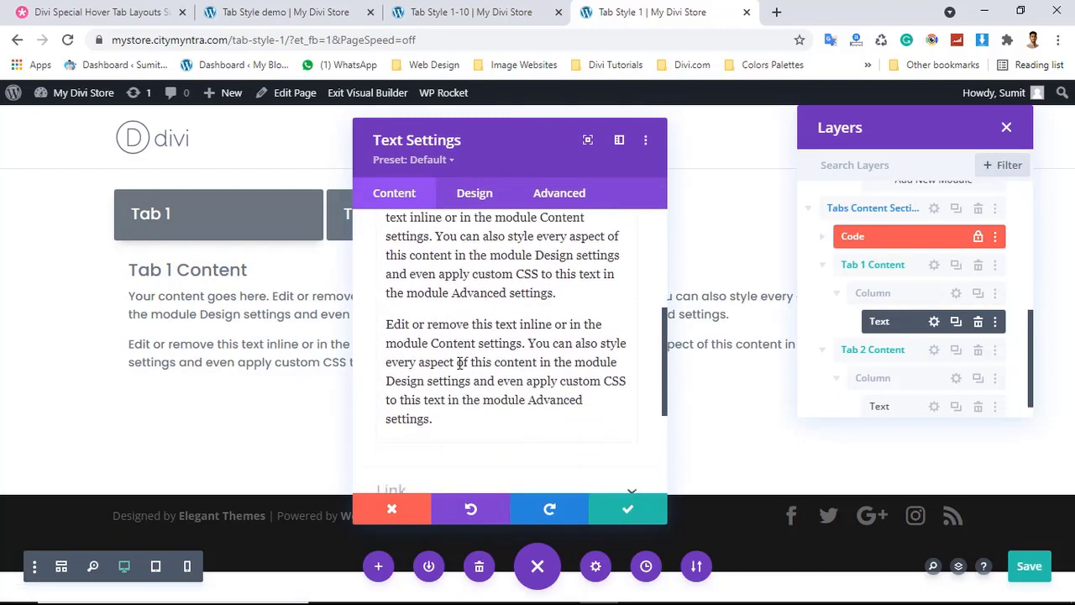
scroll(453, 302, up, 4)
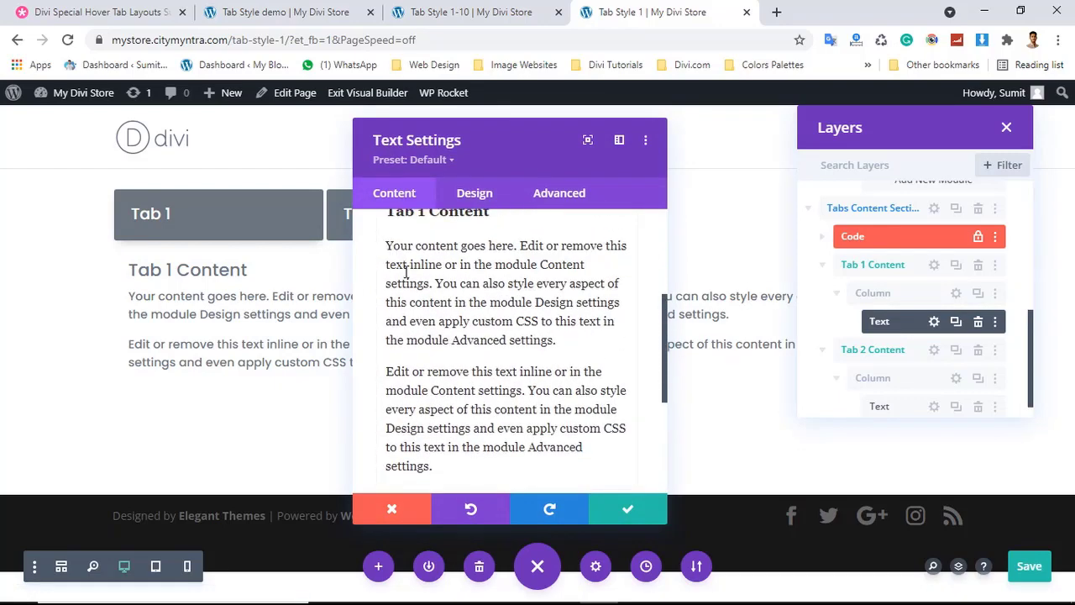
drag(386, 245, 487, 474)
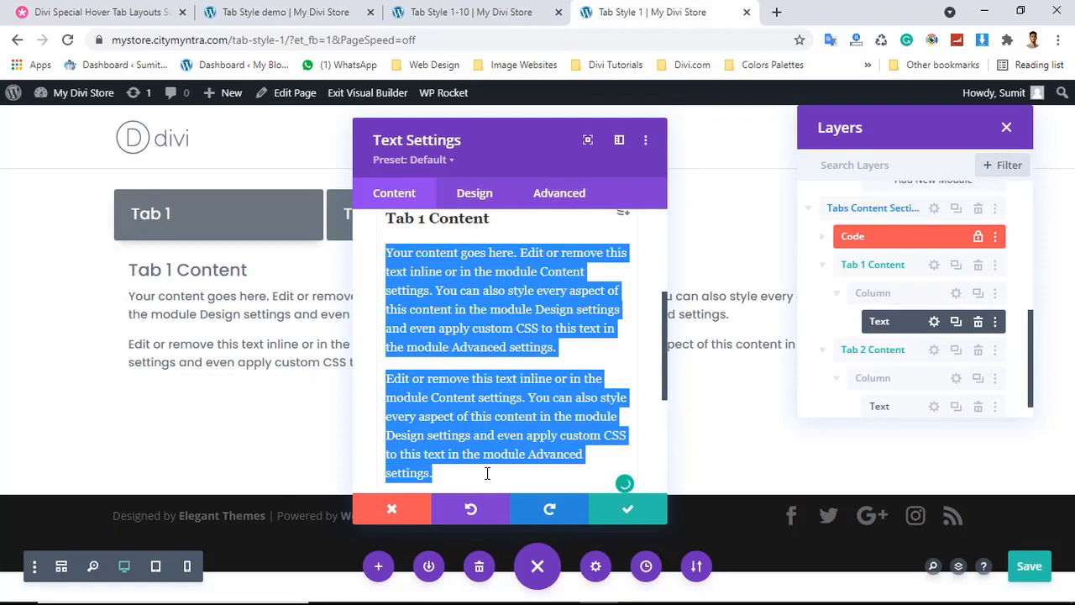
key(BackSpace)
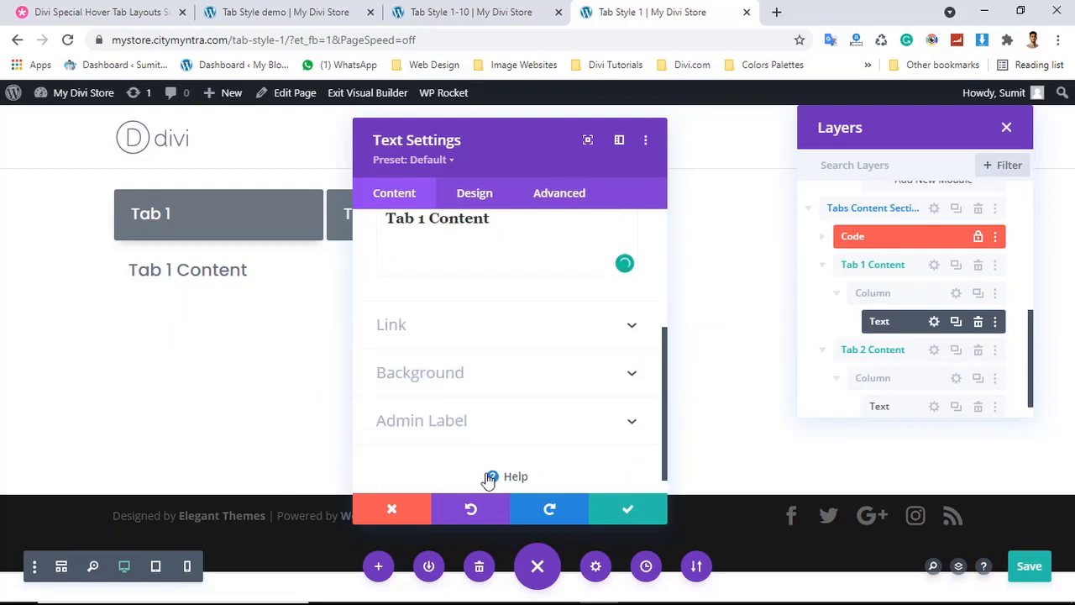
text(djghjfdk hlkjghod)
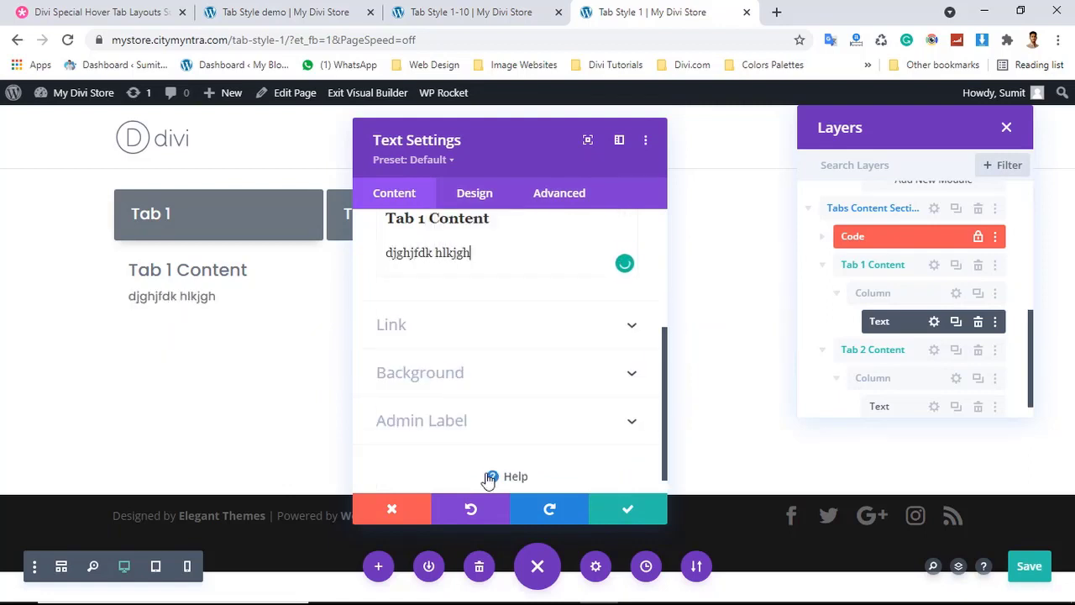
Erase the dummy text, restore the original Tab 1 paragraphs by undoing the edits, and save the Text module settings
key(ctrl+BackSpace)
key(ctrl+BackSpace)
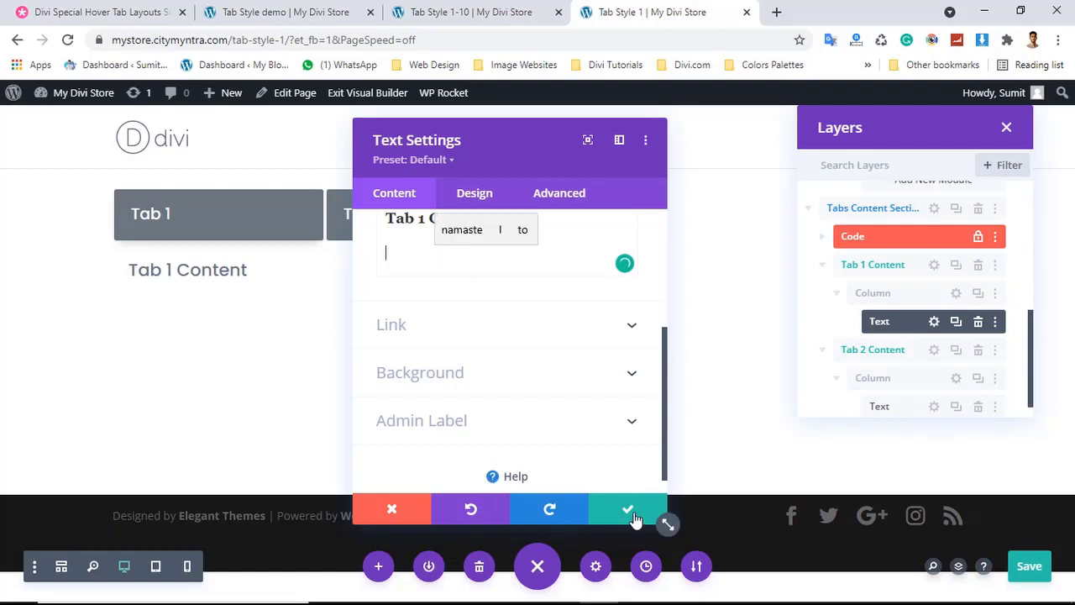
click(471, 512)
click(471, 512)
click(471, 512)
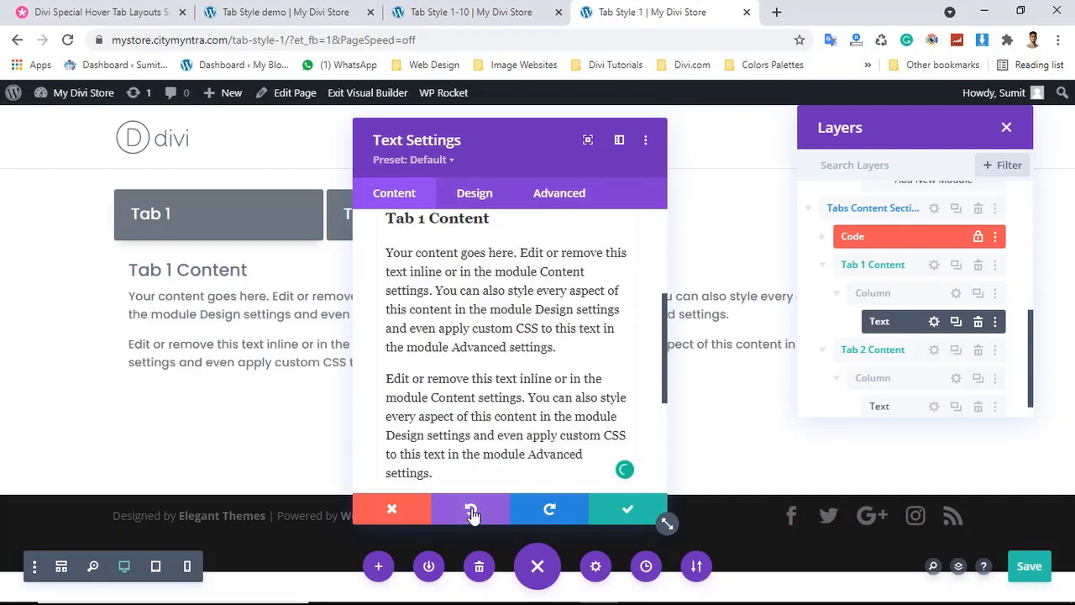
click(608, 511)
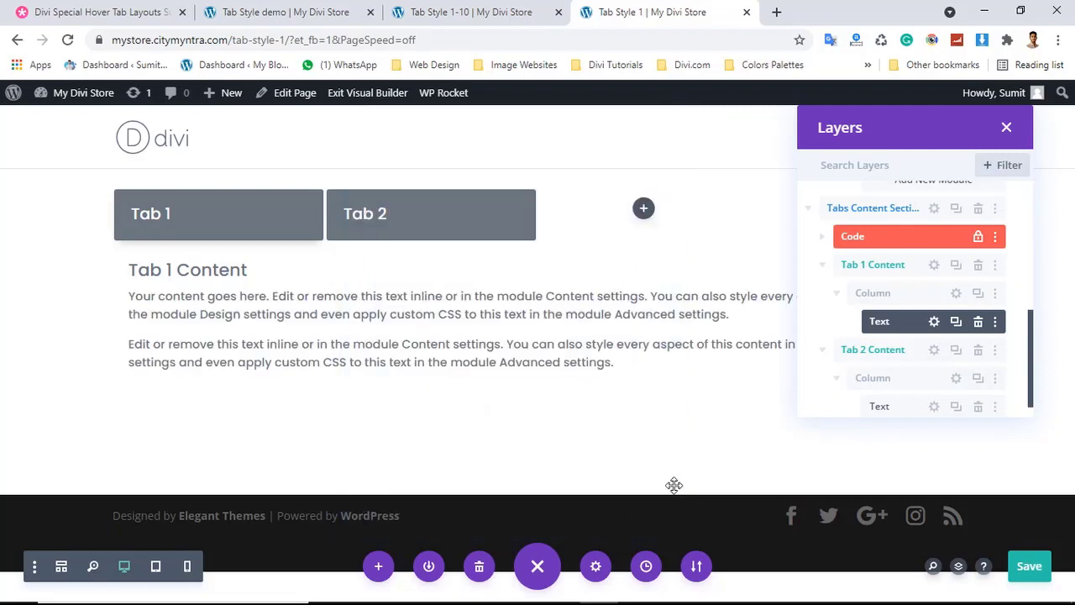
Collapse the Tab 1 Content layers, then copy and remove that row's show-tab1 CSS class and save the row settings
click(837, 297)
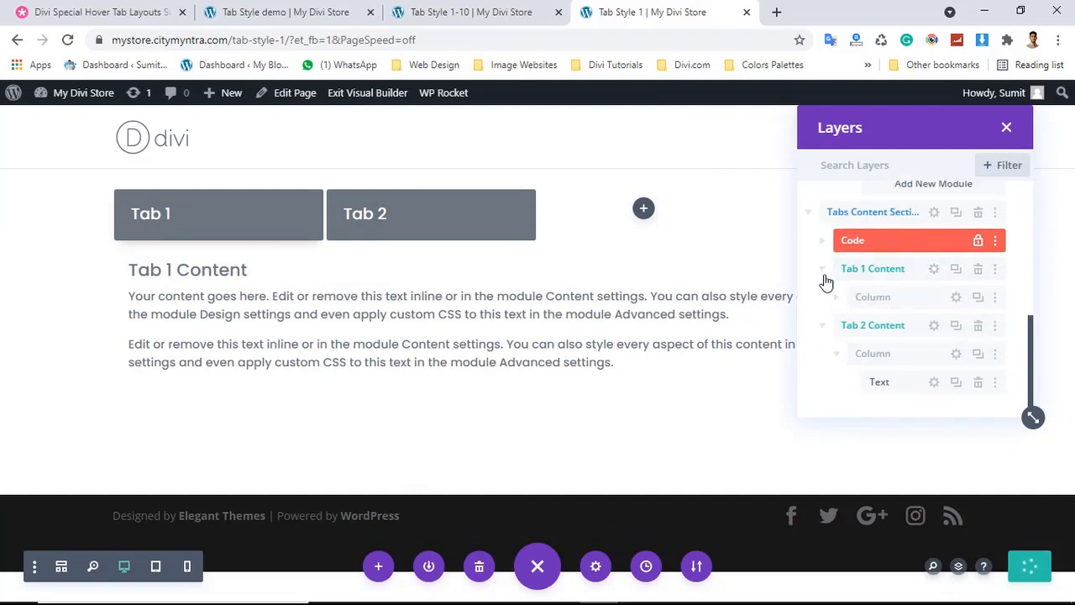
click(823, 270)
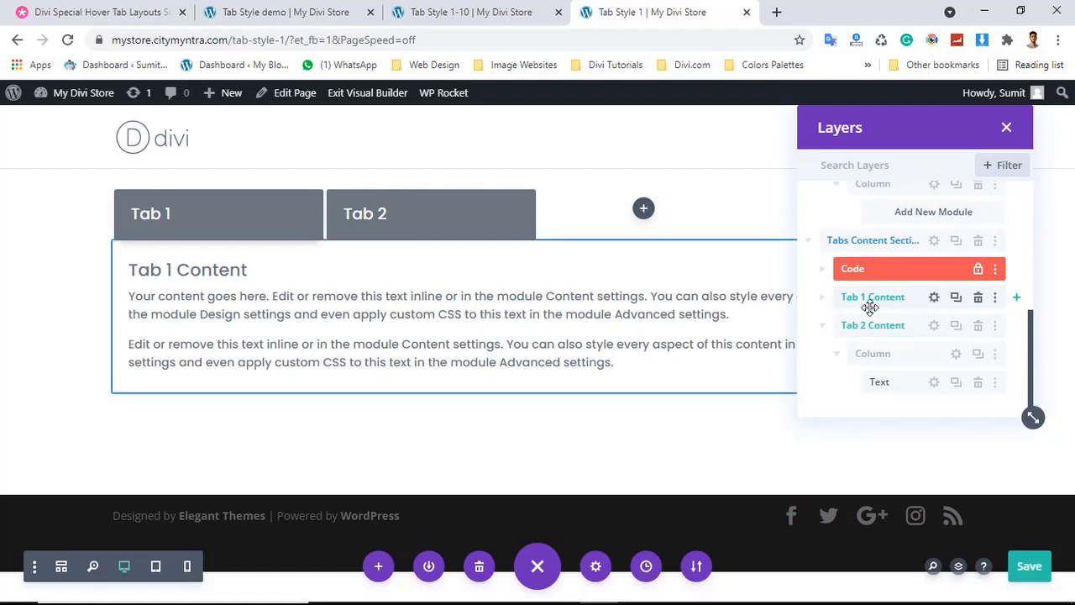
click(933, 301)
click(933, 301)
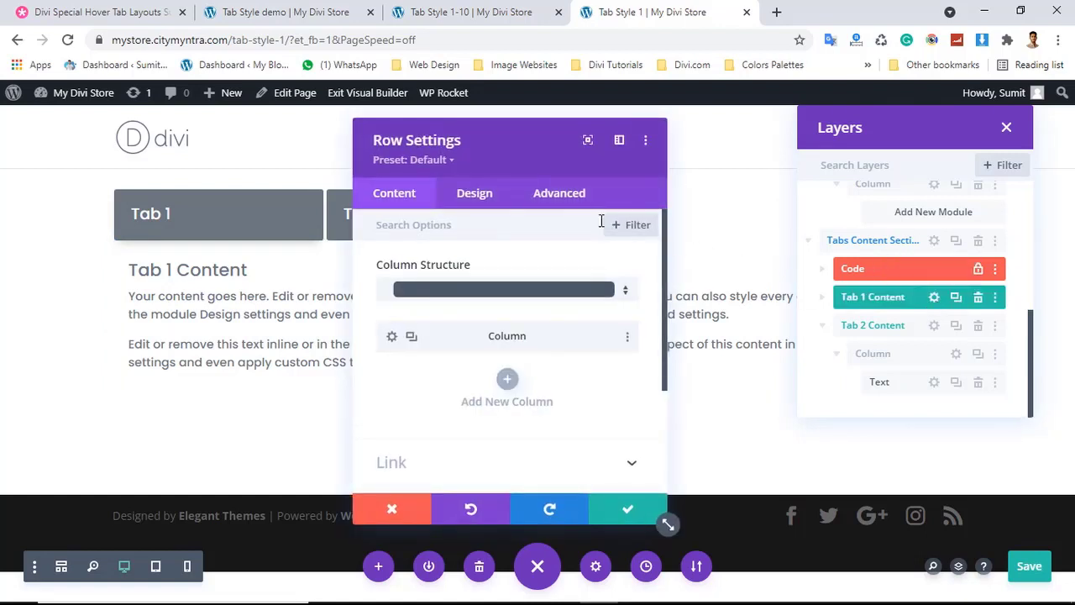
click(576, 202)
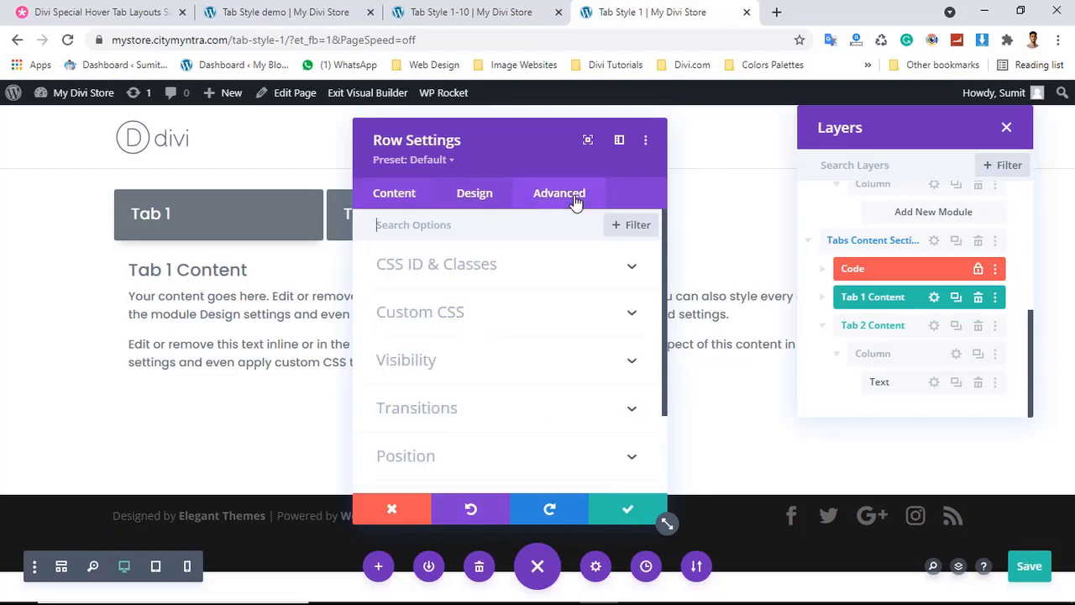
click(520, 266)
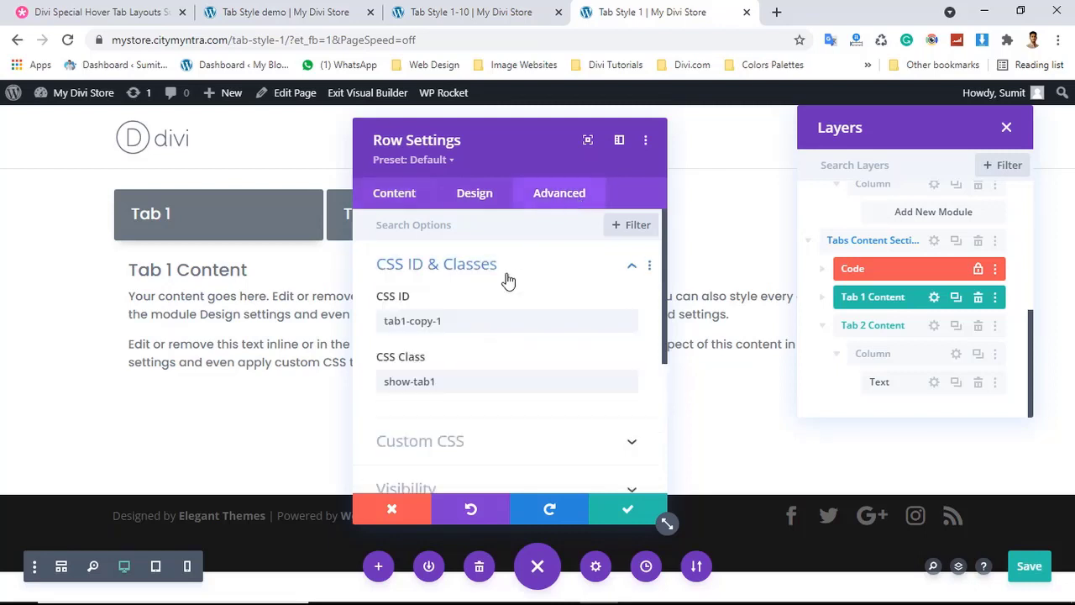
click(445, 380)
drag(447, 381, 379, 381)
key(ctrl+c)
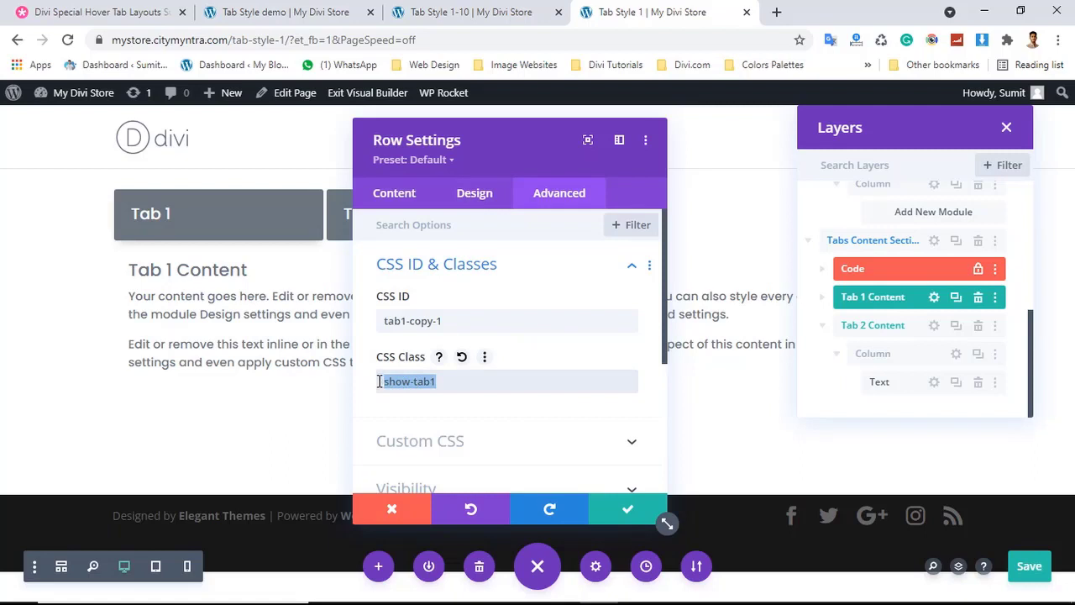
key(BackSpace)
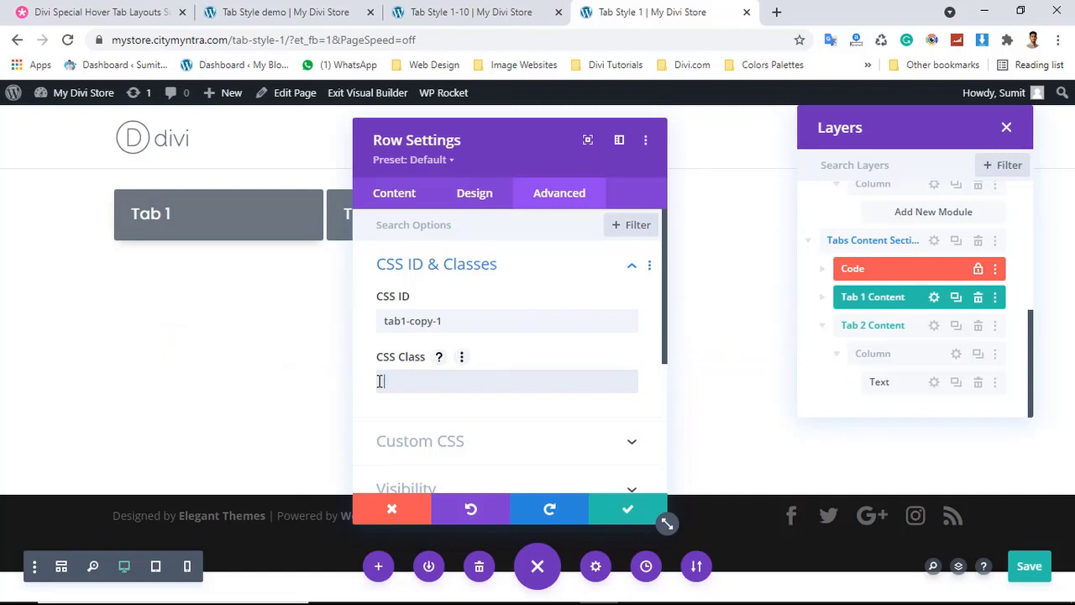
click(630, 508)
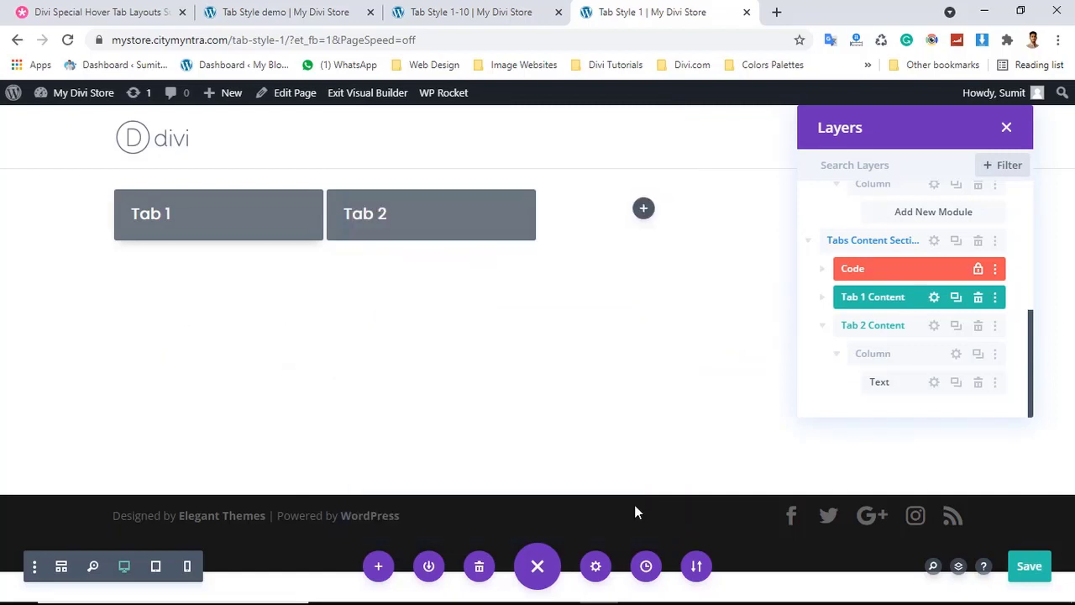
Set the CSS class of the Tab 2 Content row to show-tab1 and save the row settings
click(934, 328)
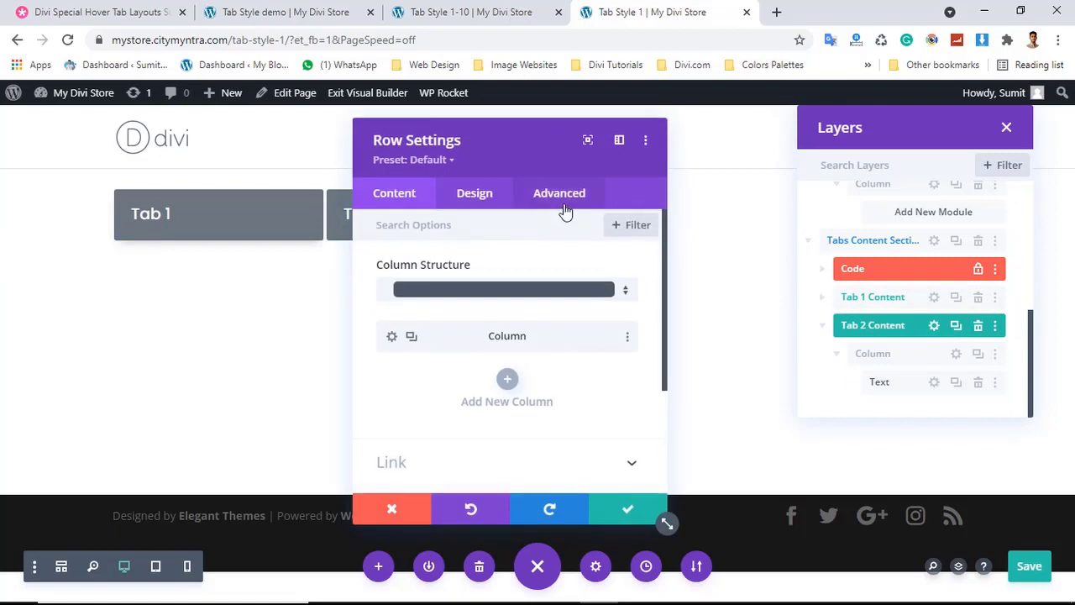
click(565, 212)
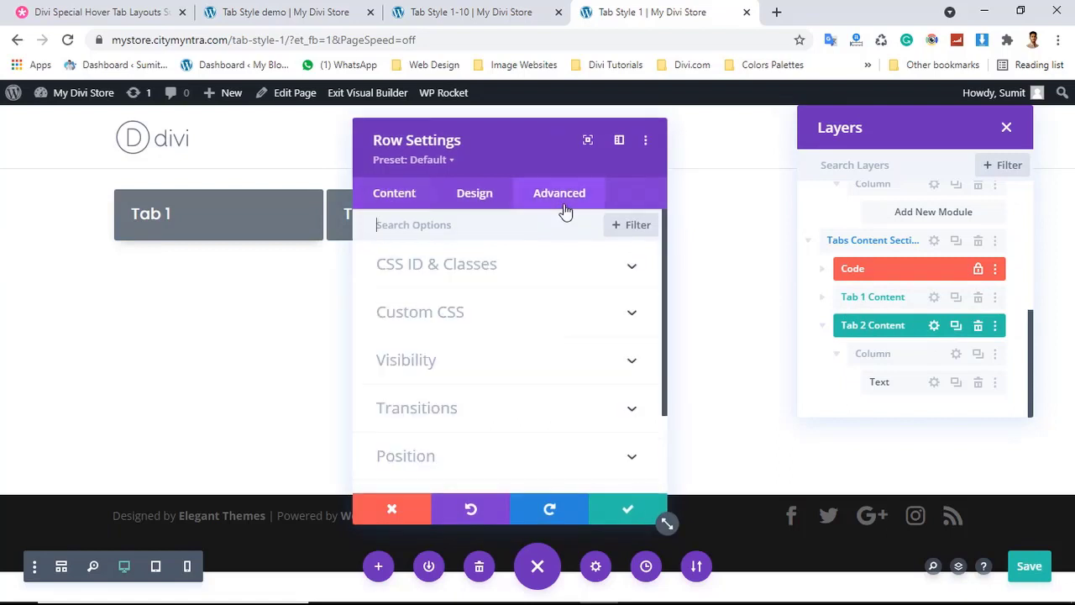
click(504, 278)
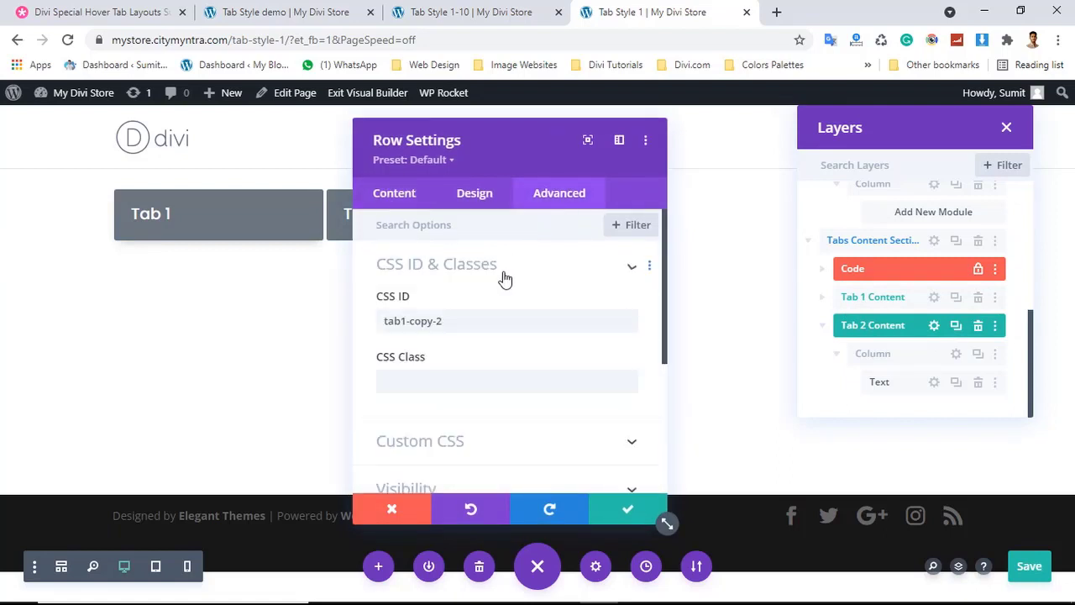
click(424, 382)
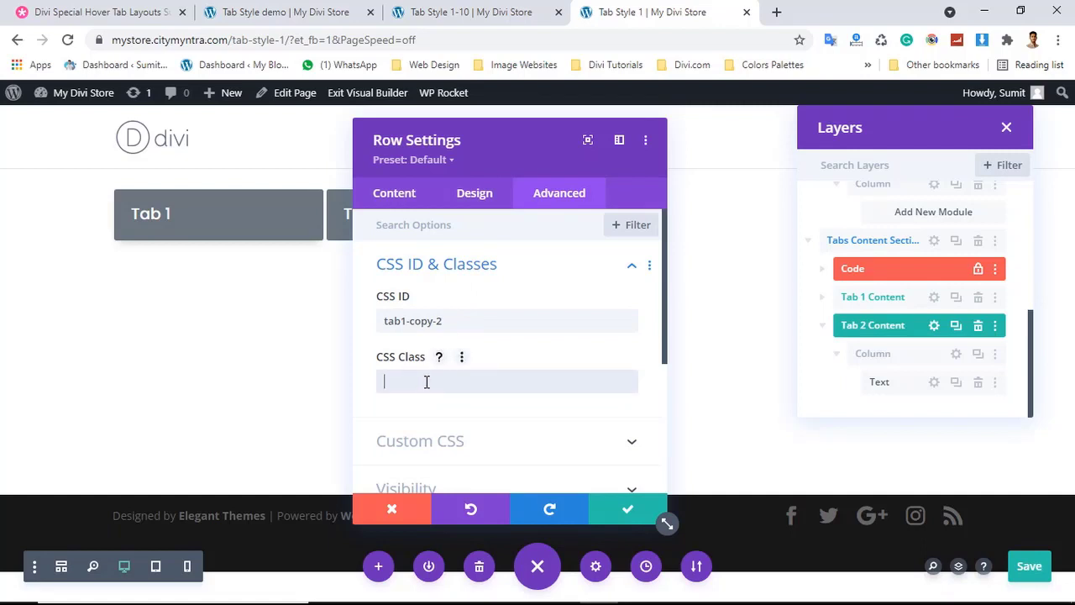
key(ctrl+v)
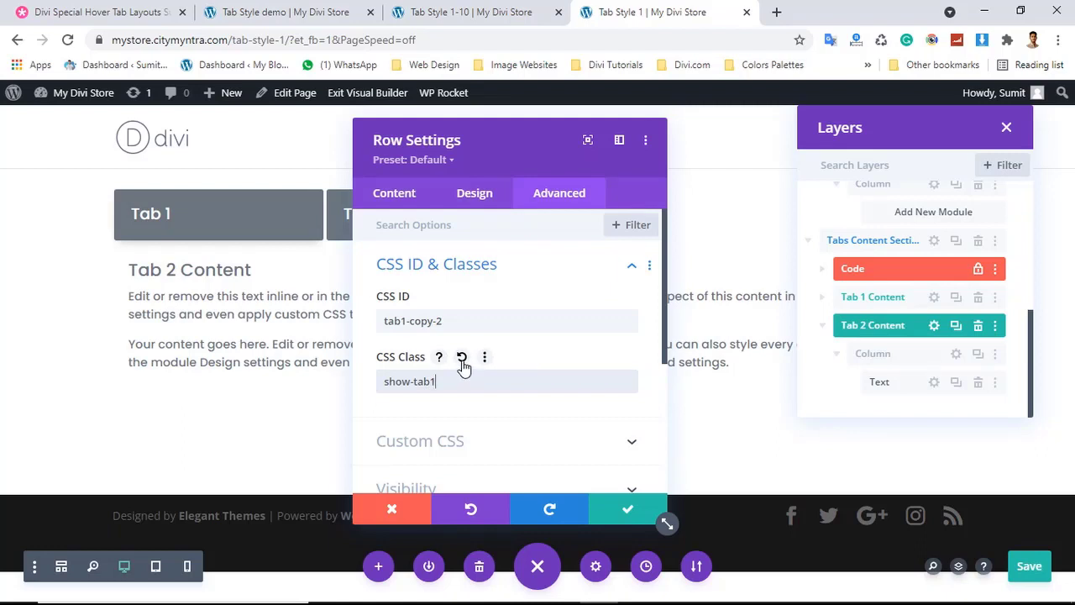
click(617, 509)
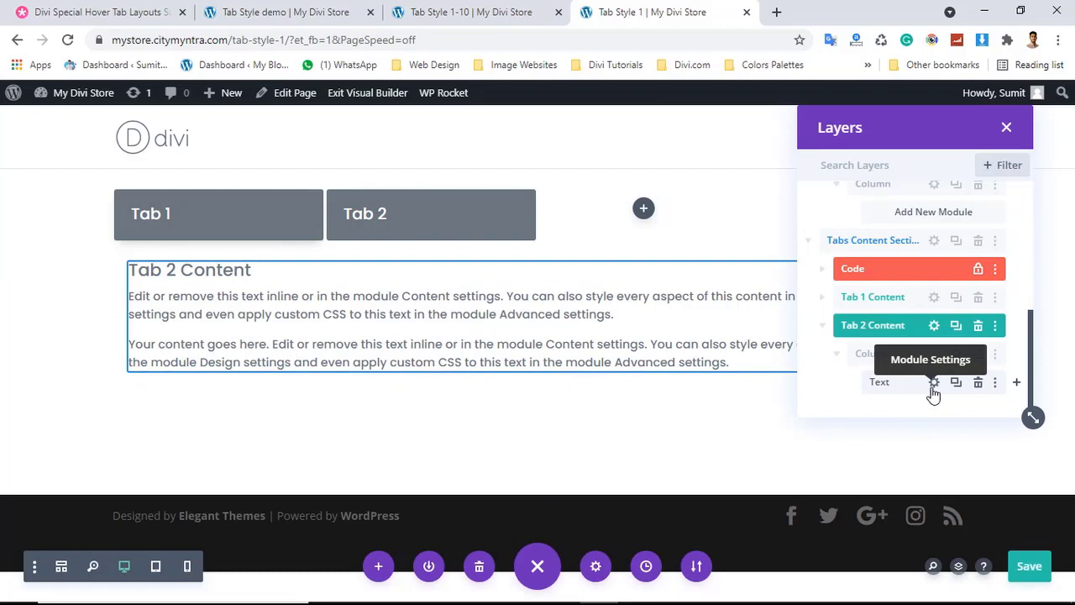
Review the body text in the Tab 2 Content Text module, close its settings and collapse the Tab 2 Content layers
click(933, 382)
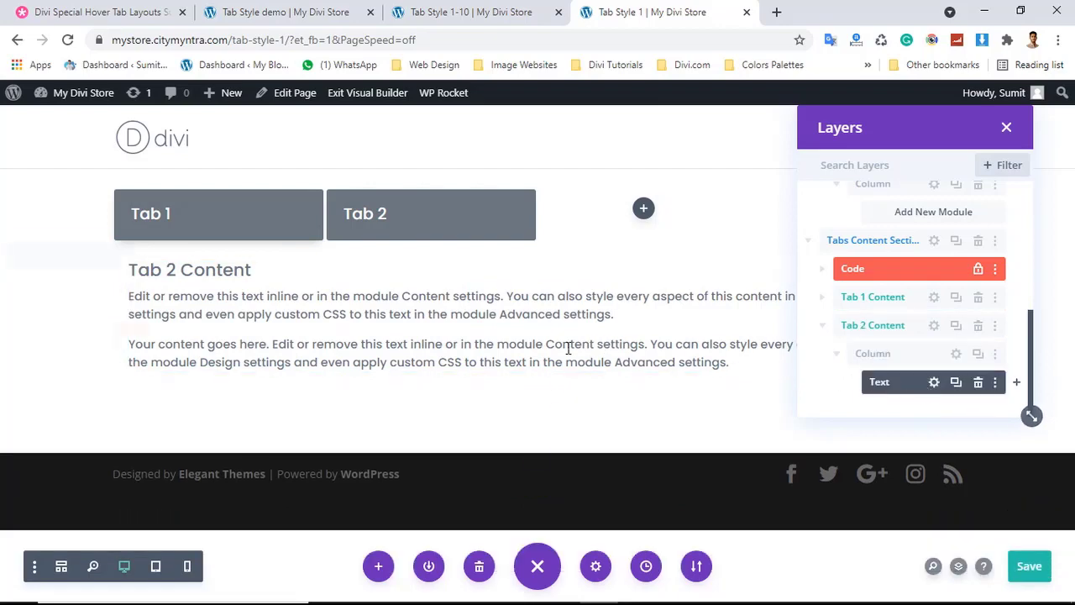
scroll(525, 348, down, 5)
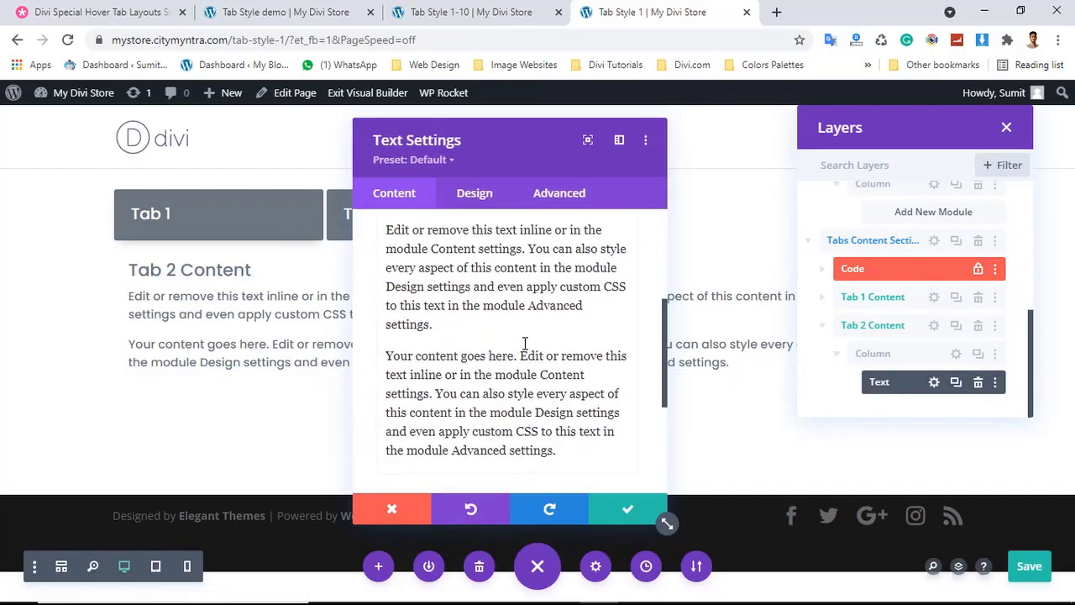
scroll(524, 343, down, 3)
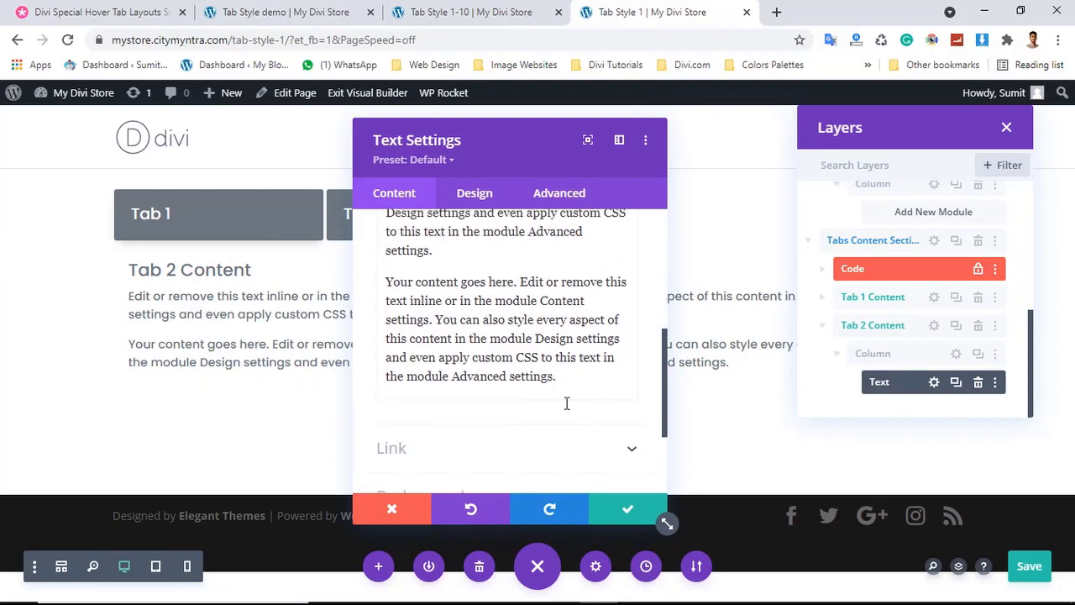
click(645, 511)
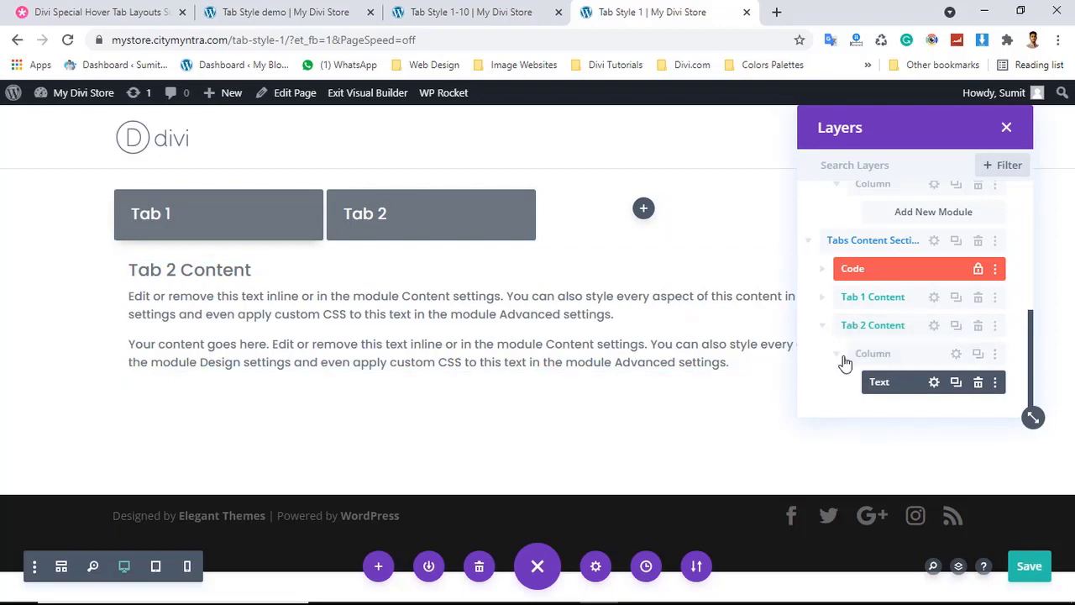
click(838, 356)
click(824, 359)
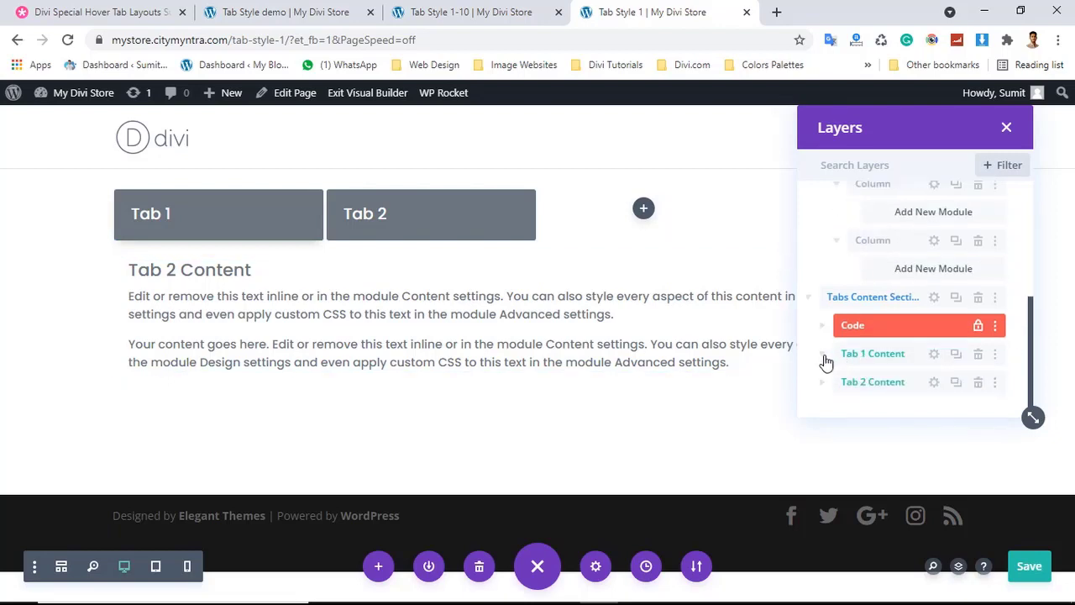
Expand the Tab 2 Content layers and add a copy of the "Your content goes here" paragraph at the end of its text
click(823, 382)
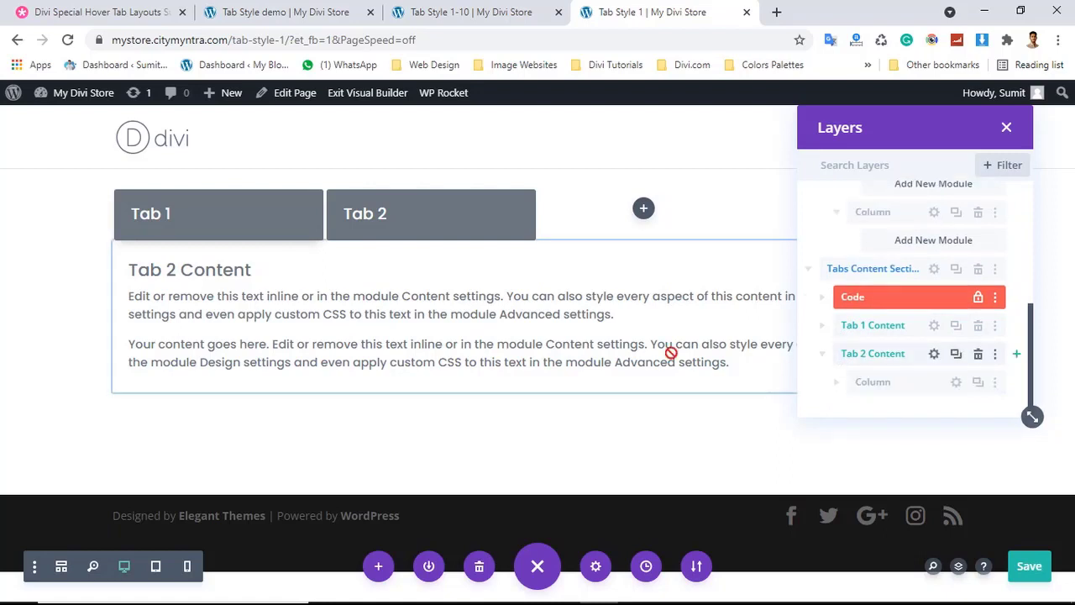
click(837, 382)
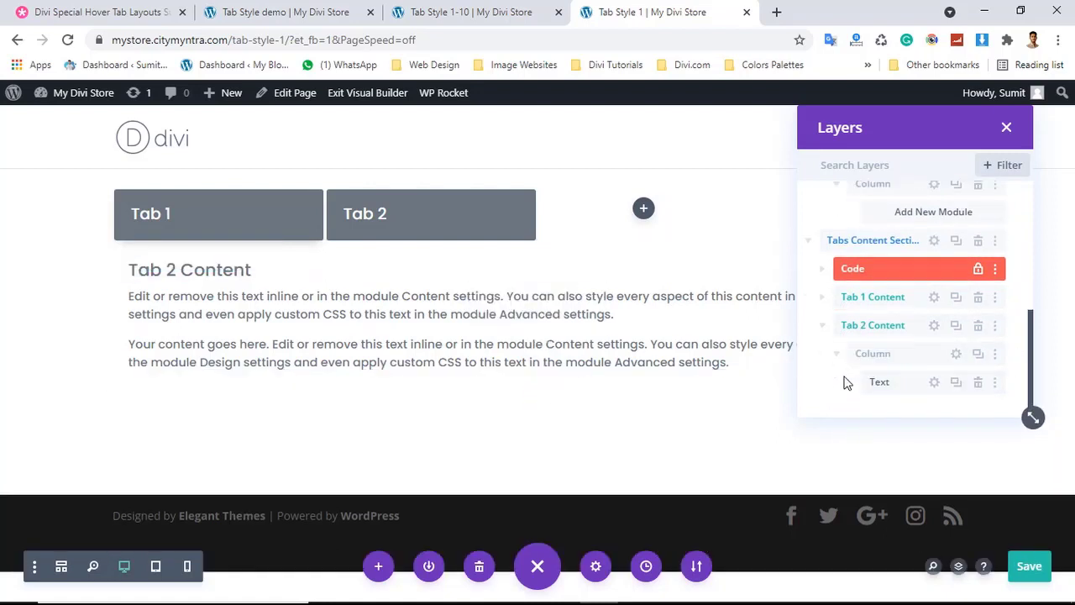
click(933, 383)
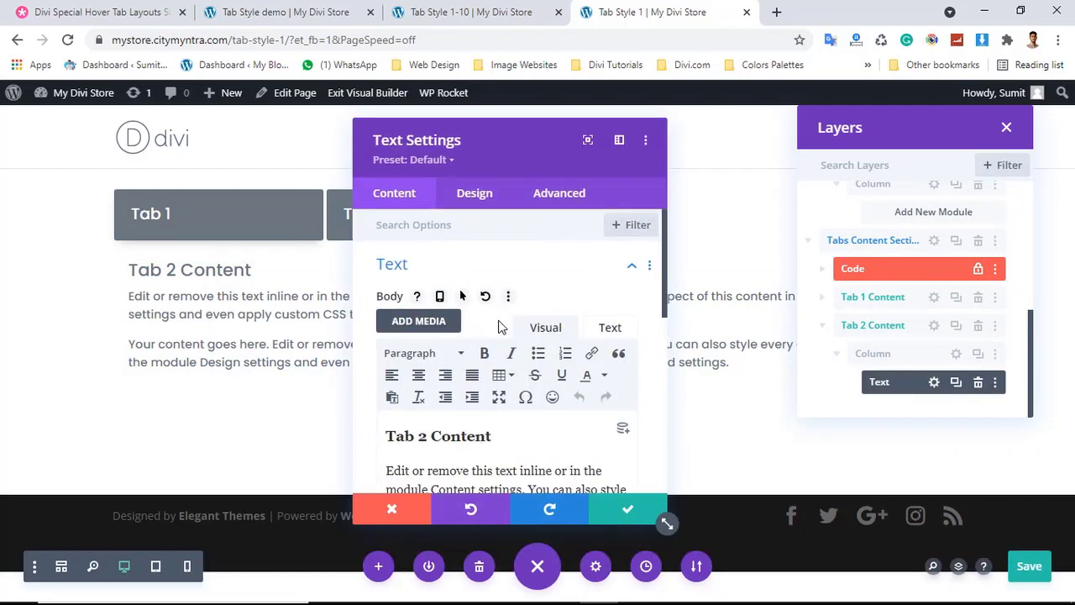
scroll(498, 326, down, 5)
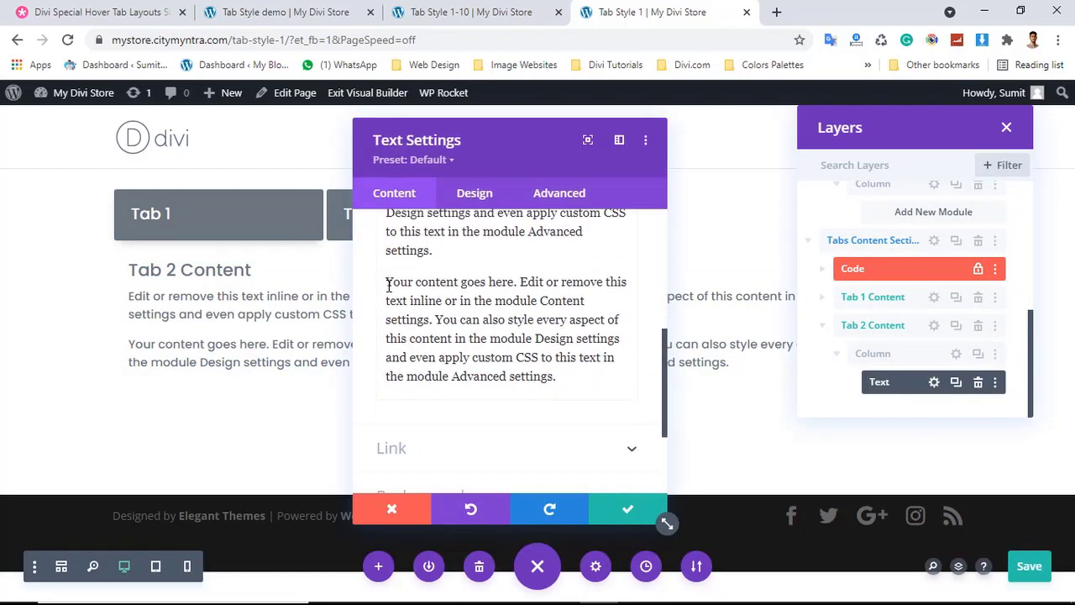
drag(387, 285, 570, 379)
key(ctrl+c)
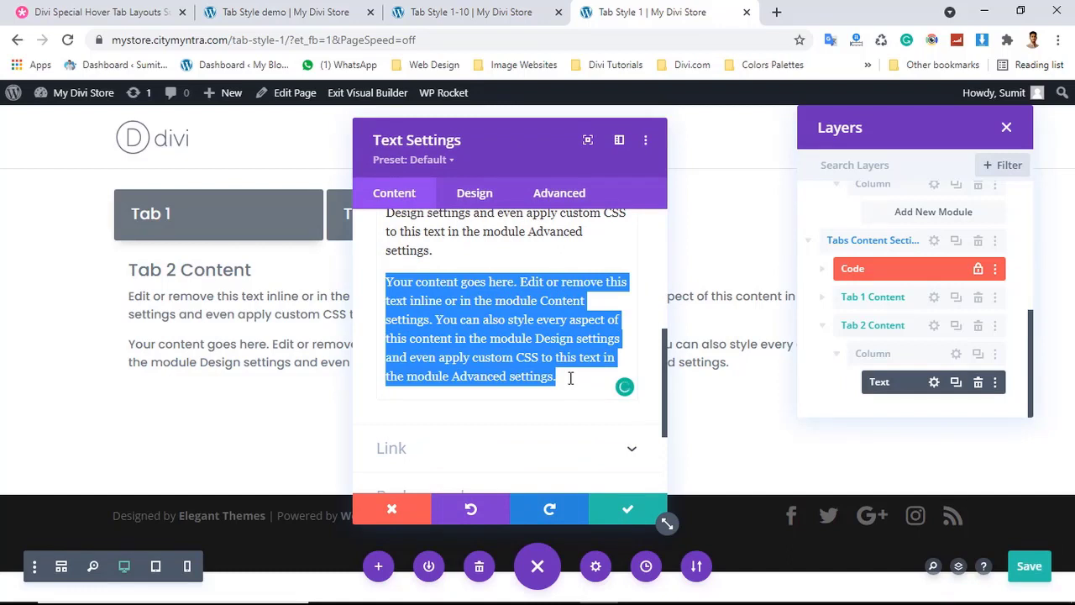
click(570, 379)
key(Return)
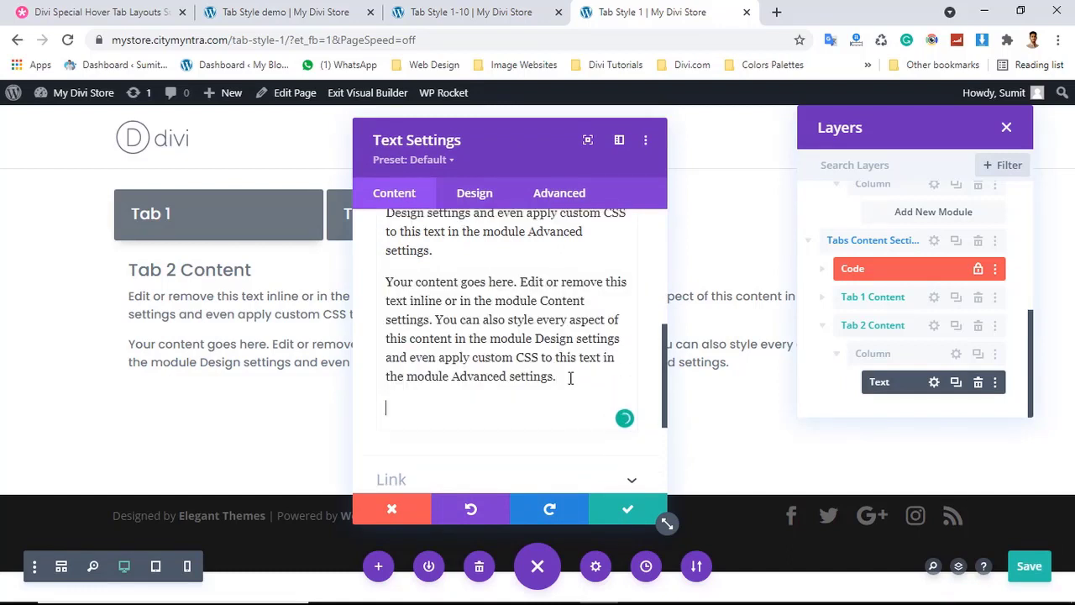
key(ctrl+v)
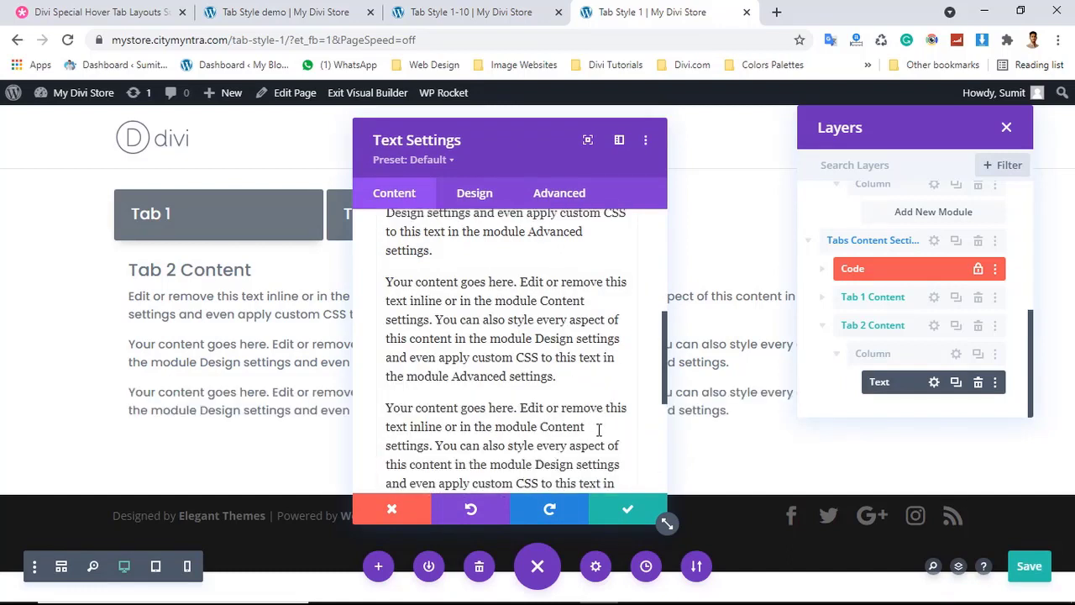
Save the Tab 2 text changes and the page, then open the live tab-style-1 page in a new browser tab
click(628, 509)
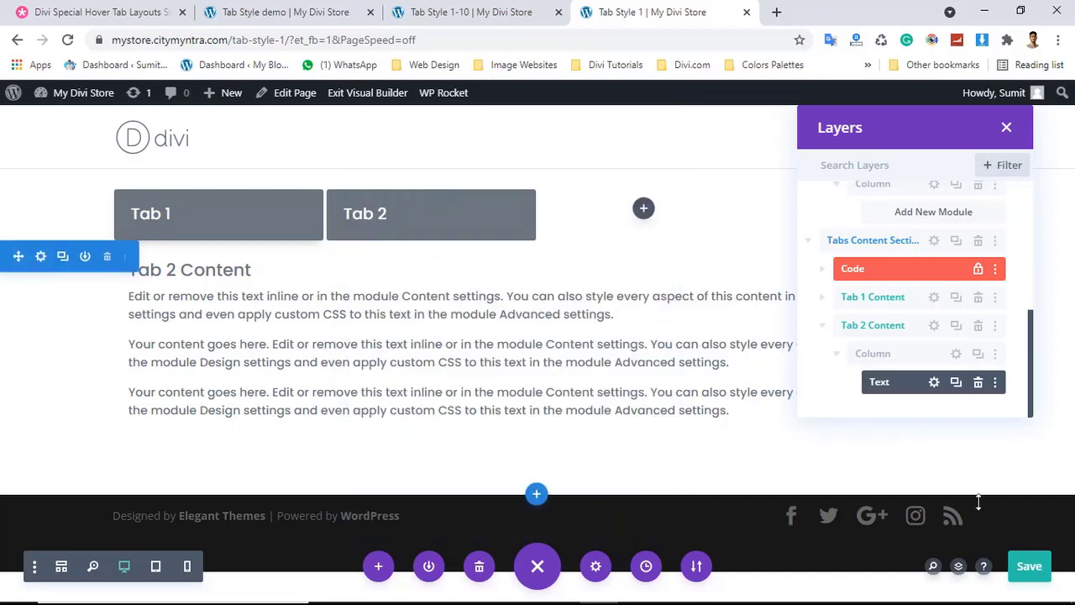
click(1020, 561)
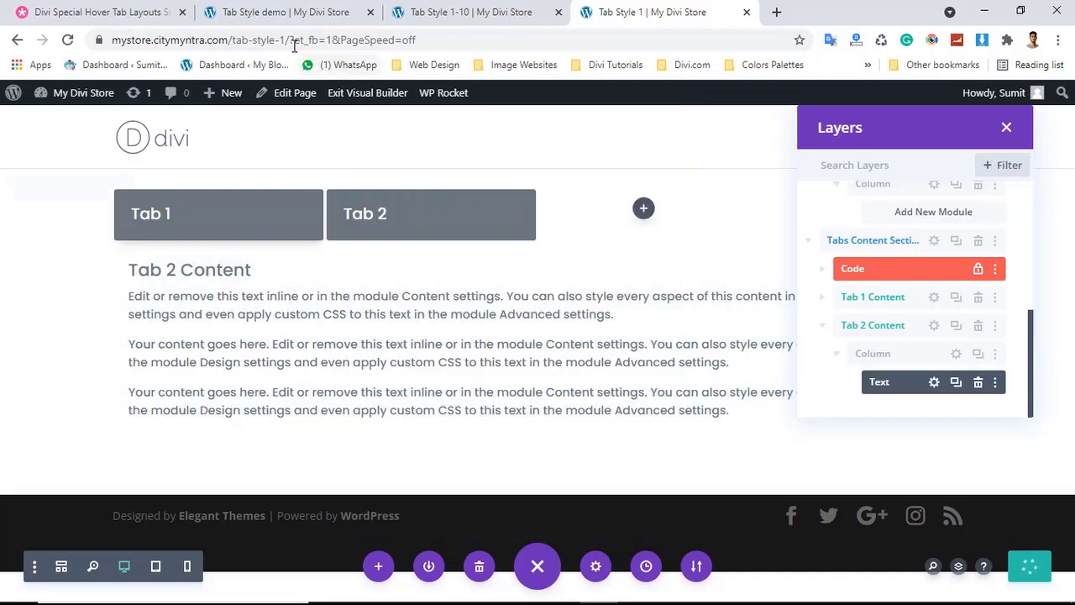
drag(291, 42, 115, 48)
key(ctrl+c)
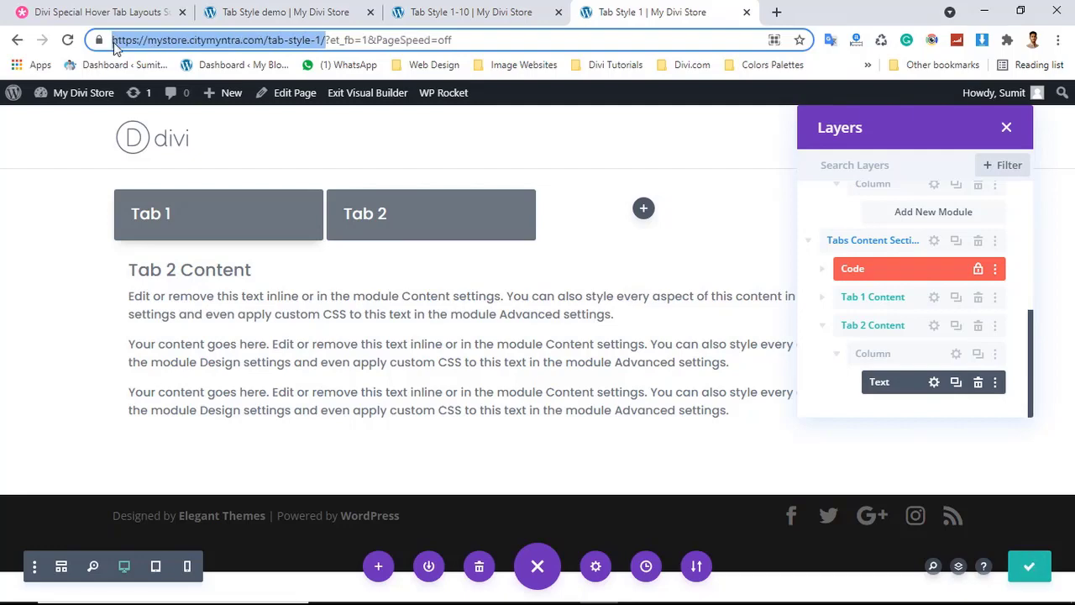
click(776, 12)
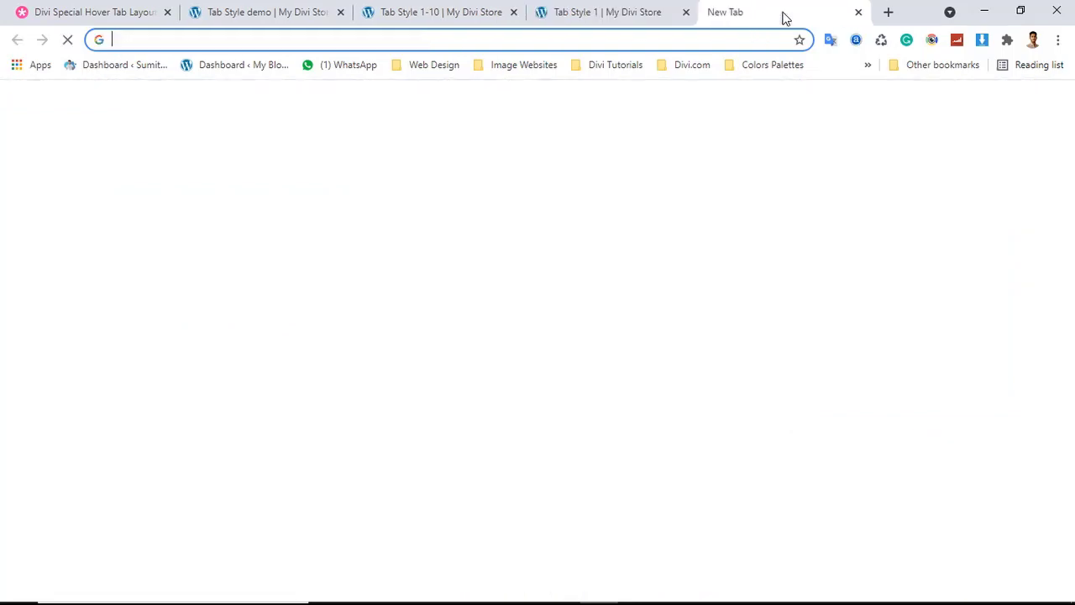
key(ctrl+v)
key(Return)
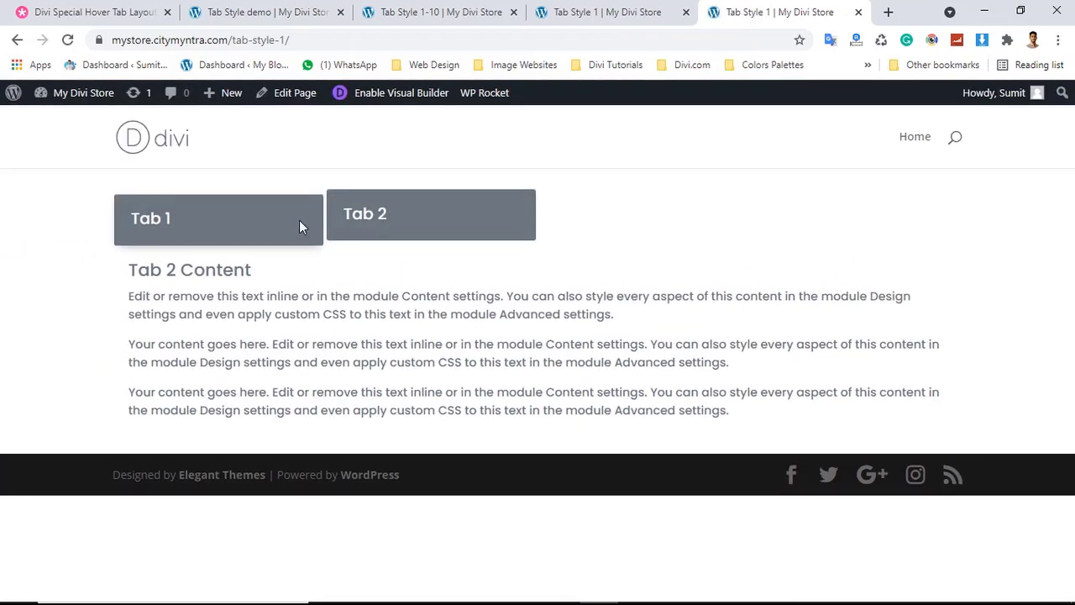
Switch repeatedly between Tab 1 and Tab 2 on the live page, then reload it to check which content loads first
click(355, 216)
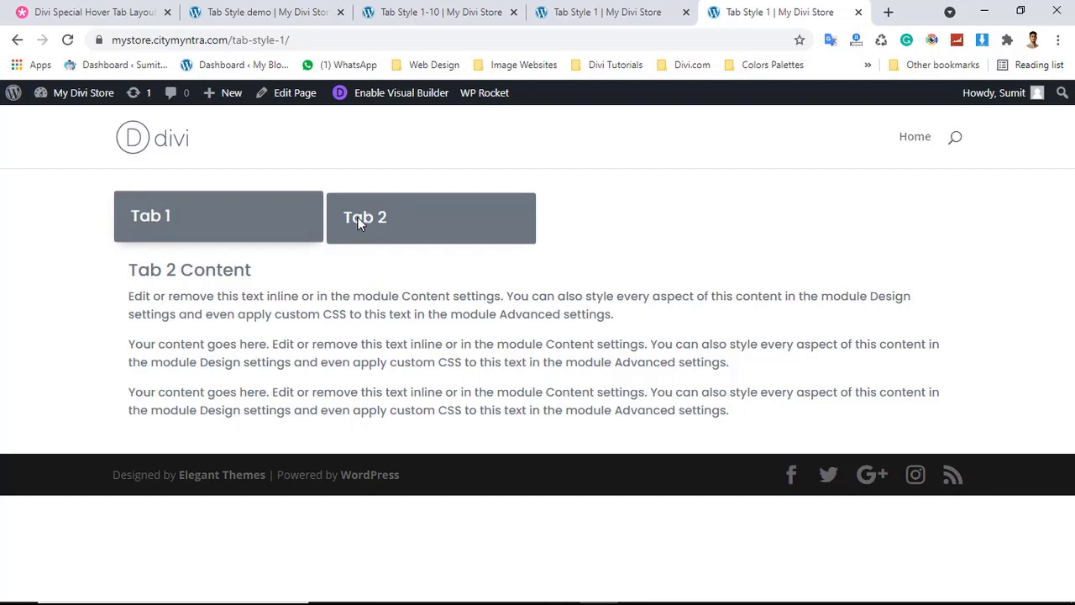
click(269, 220)
click(370, 222)
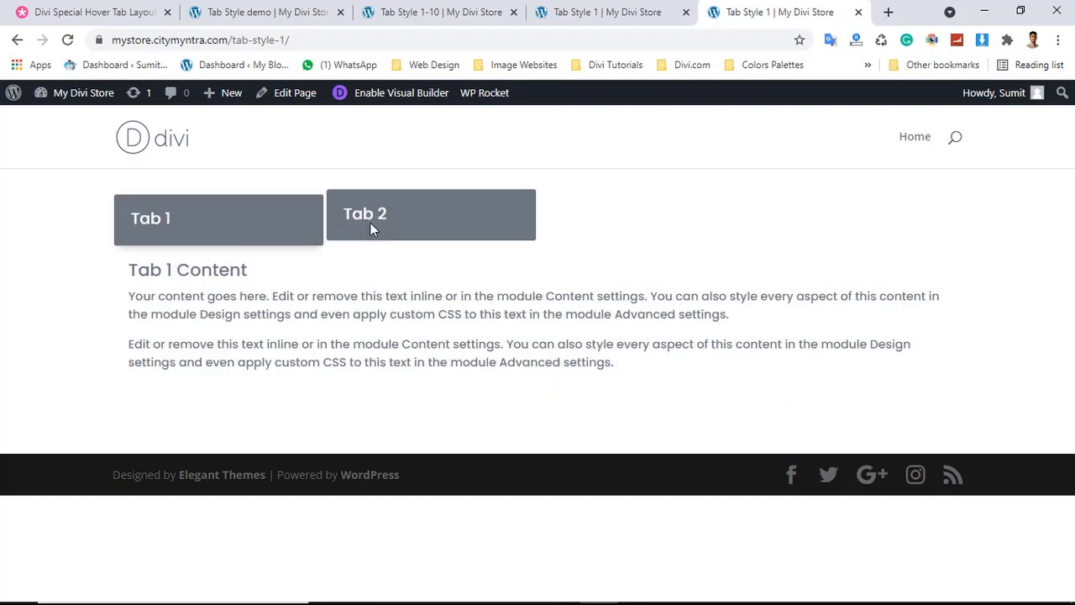
click(269, 221)
click(359, 222)
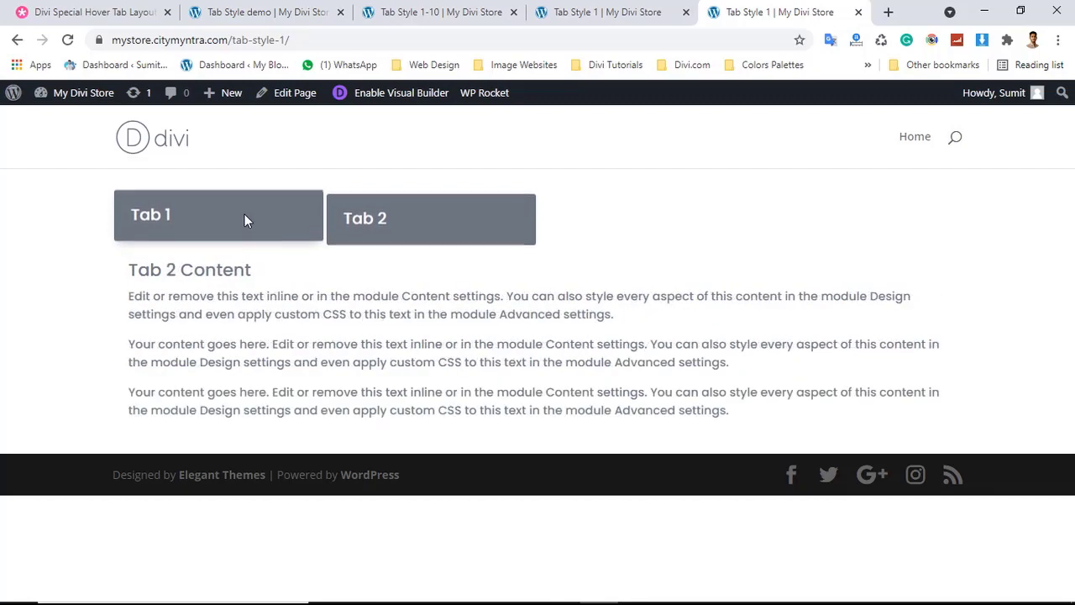
click(244, 213)
click(370, 224)
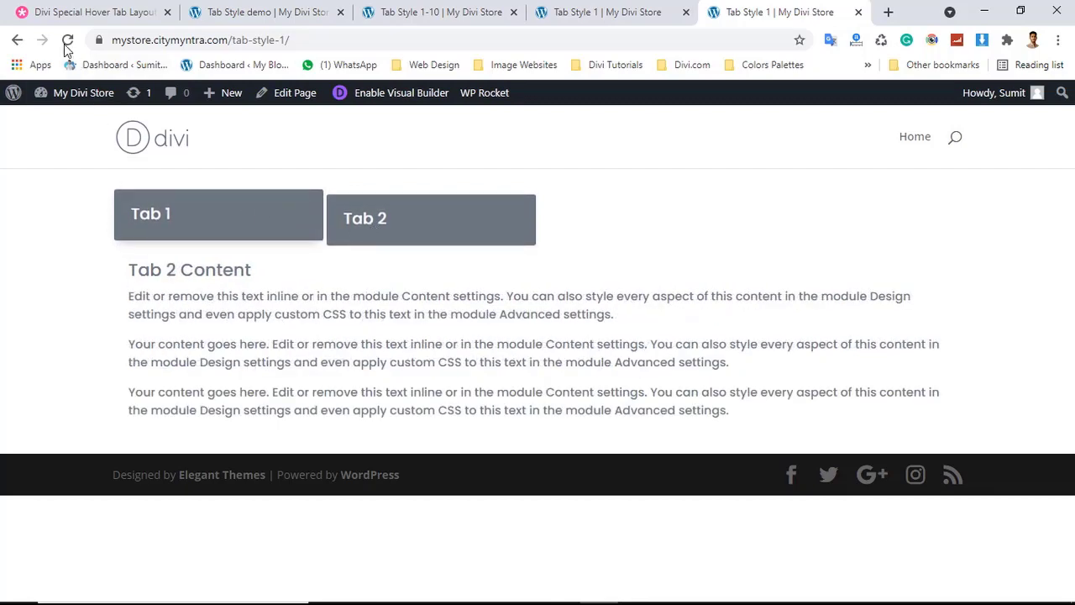
click(67, 41)
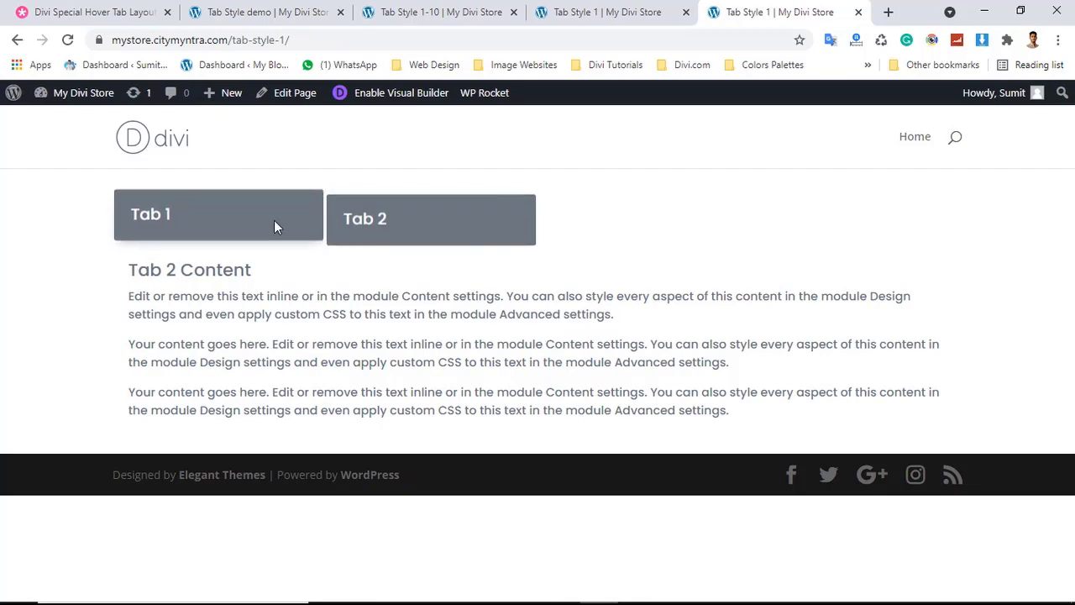
mouse_move(274, 220)
Back in the builder, copy and remove the show-tab1 CSS class from the Tab 2 Content row and save the row settings
click(558, 15)
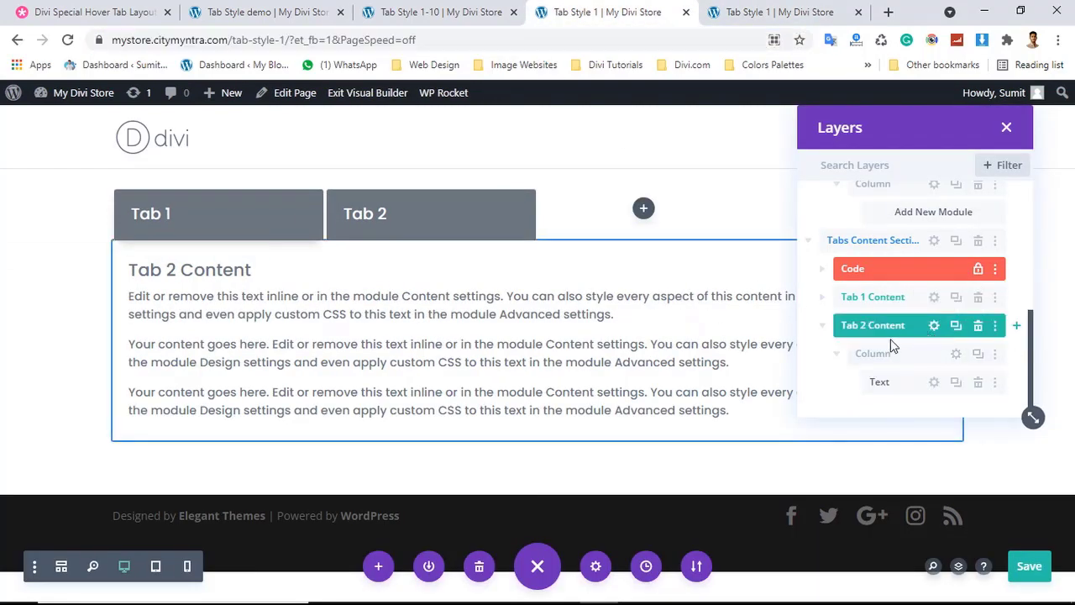
click(934, 327)
click(563, 202)
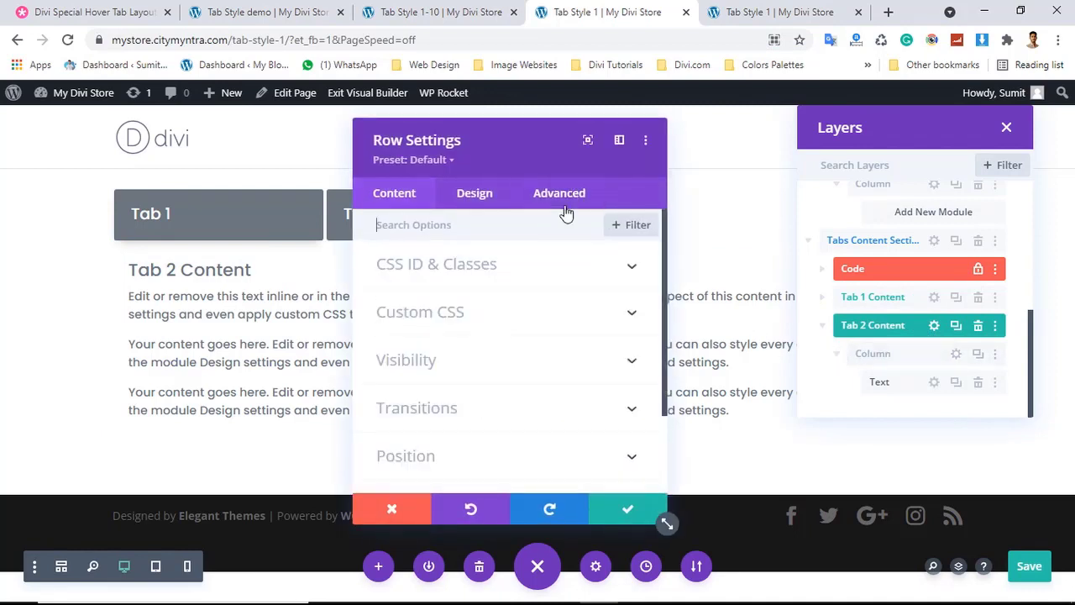
click(480, 271)
click(445, 384)
drag(445, 384, 364, 392)
key(ctrl+c)
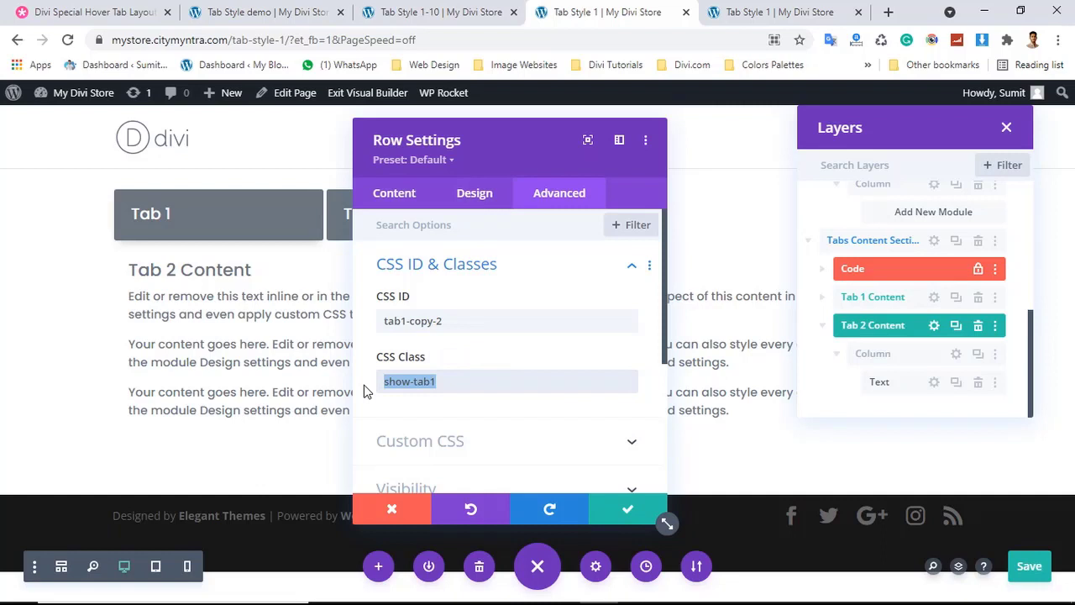
key(BackSpace)
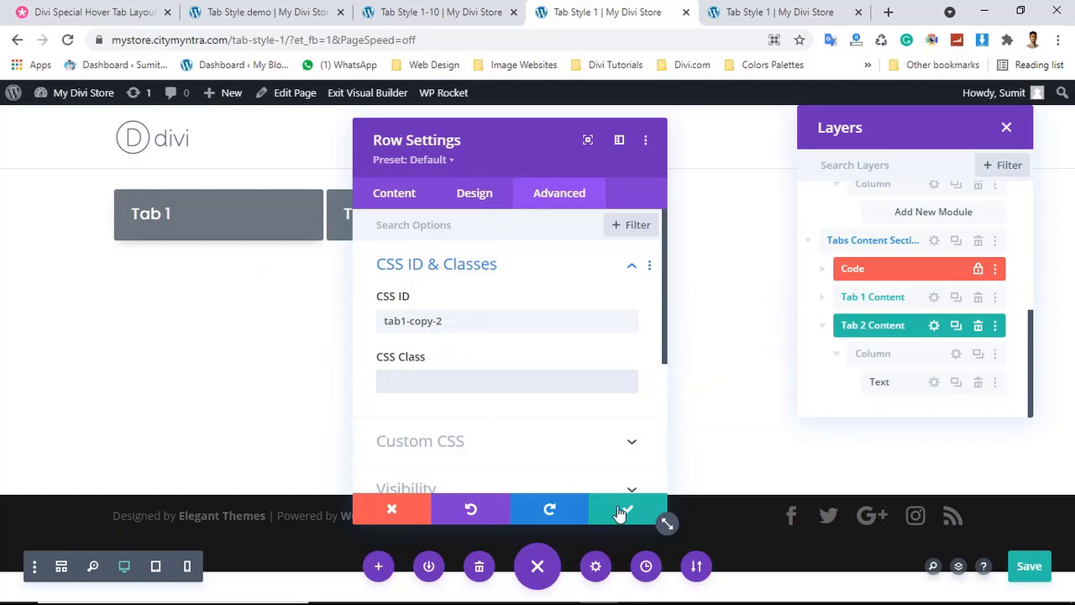
click(621, 512)
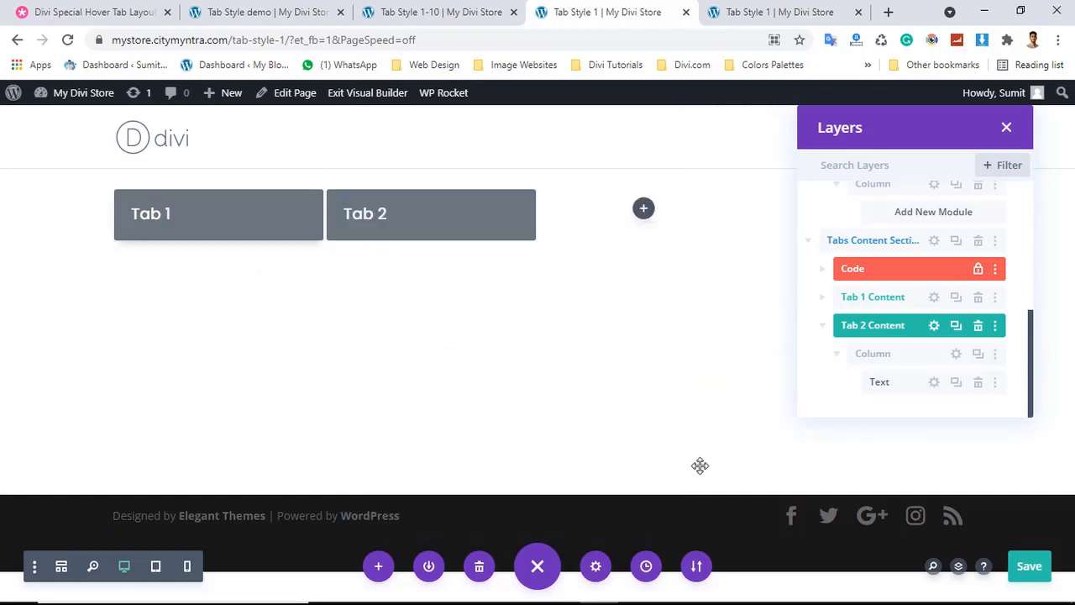
Set the CSS class of the Tab 1 Content row to show-tab1 and save the row settings
click(932, 300)
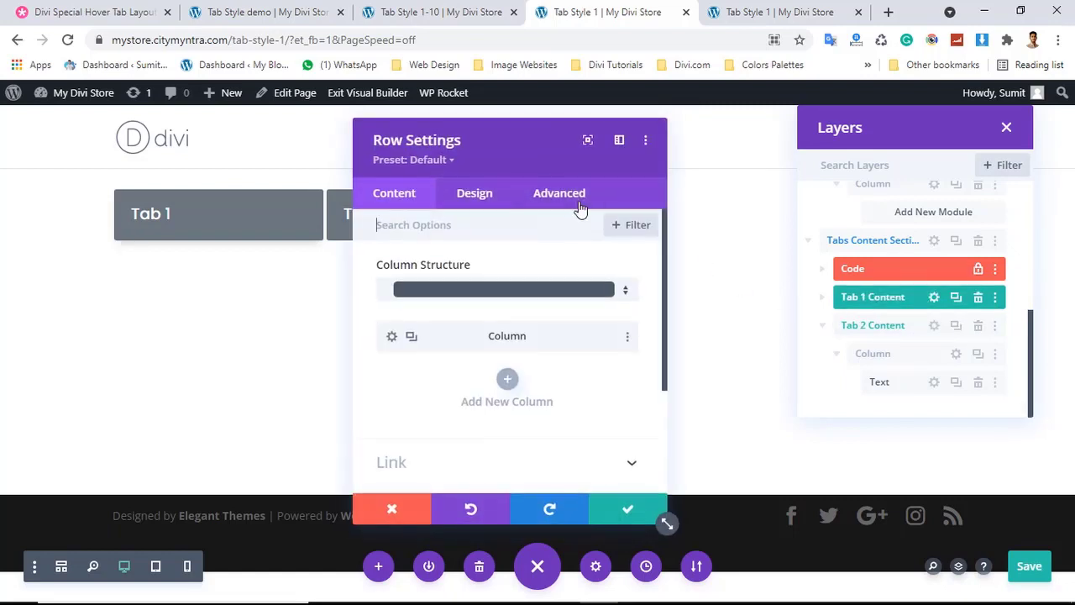
click(579, 206)
click(490, 271)
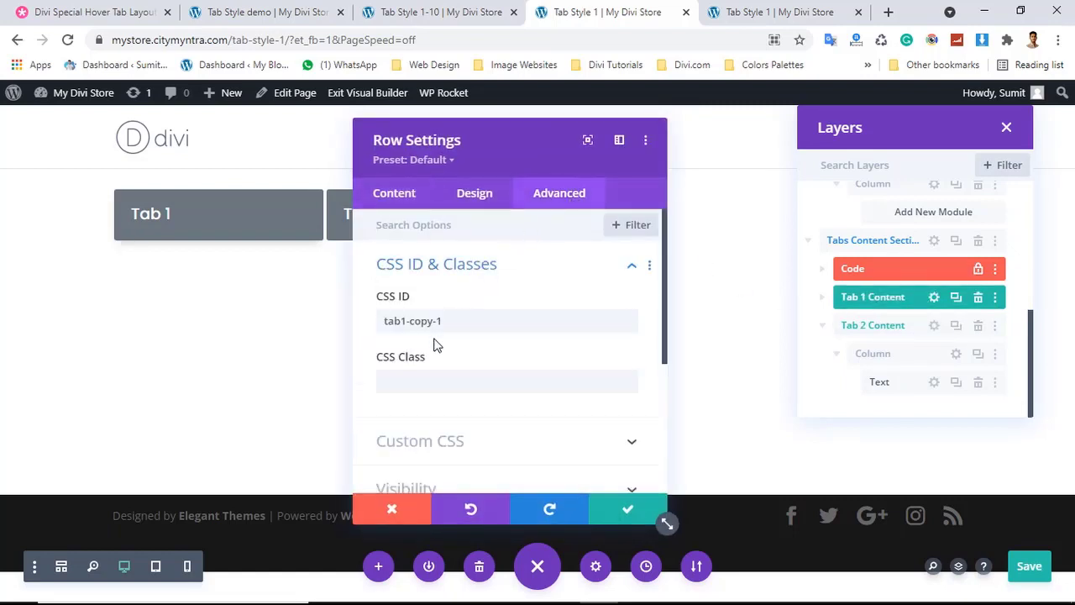
click(432, 379)
key(ctrl+v)
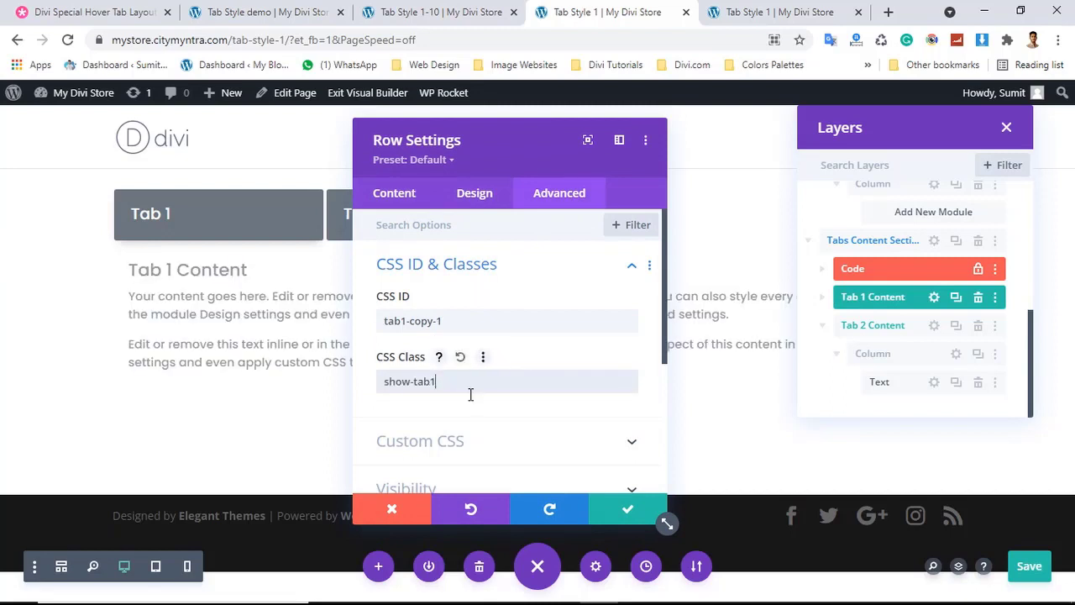
click(625, 512)
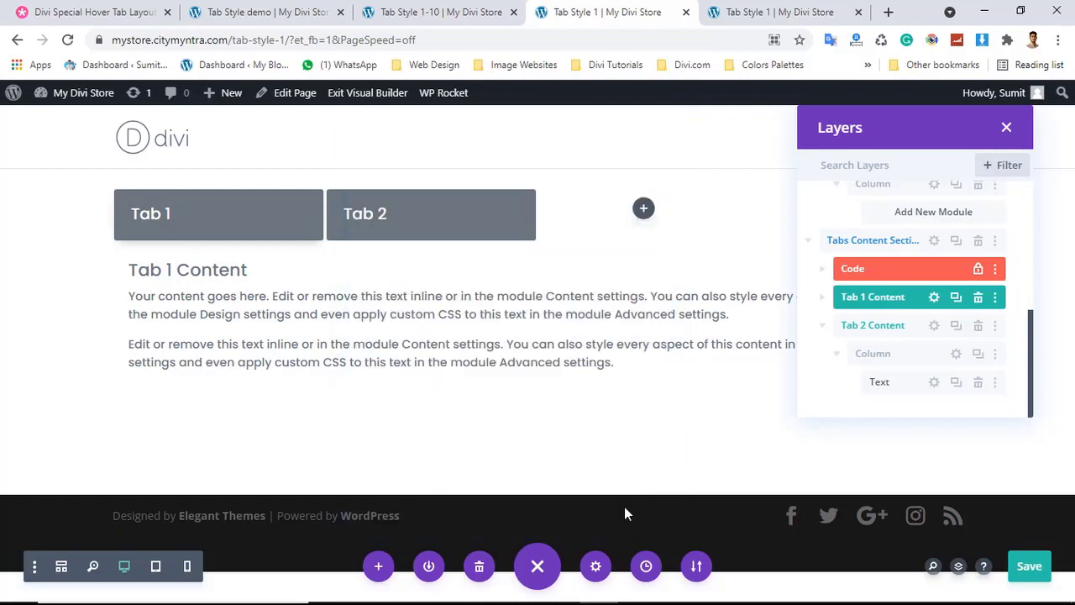
Save the page, then reload the live page and switch it to Tab 2
click(1021, 561)
click(748, 20)
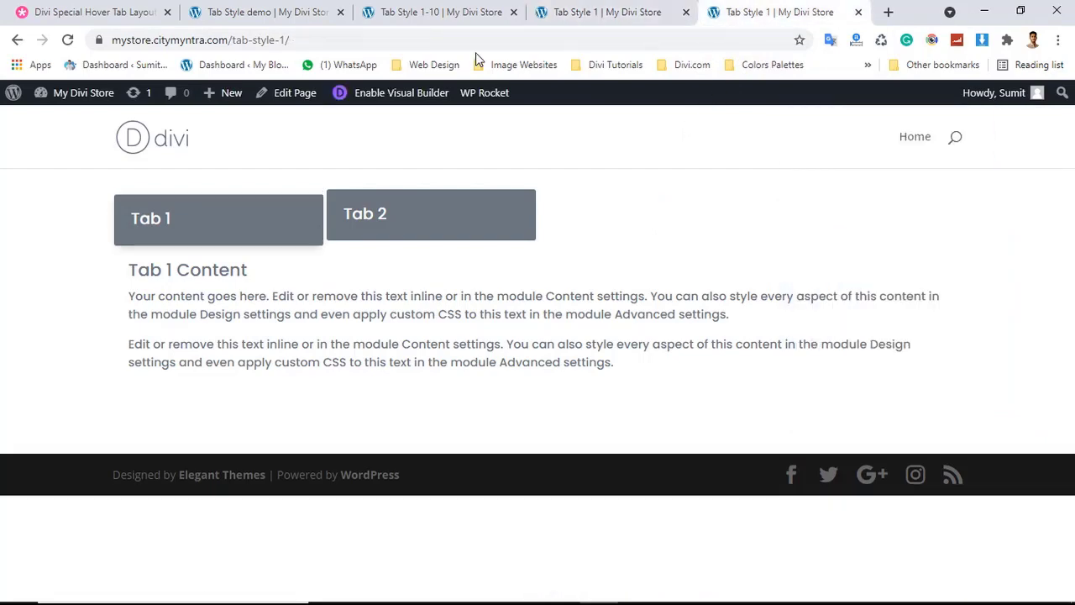
click(67, 40)
click(348, 218)
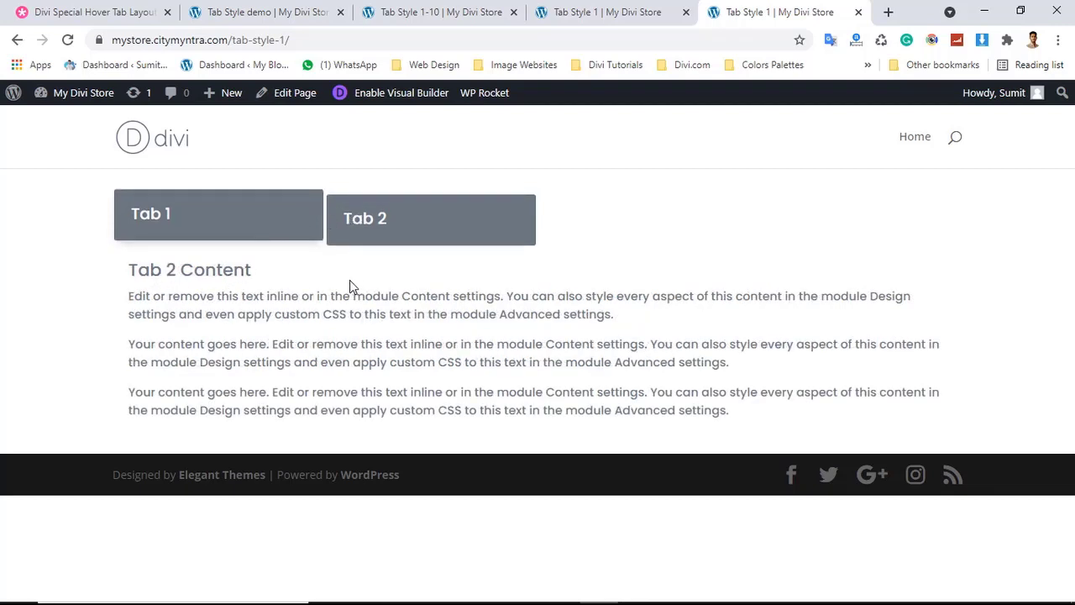
Open the browser's developer tools on the live page
click(1057, 45)
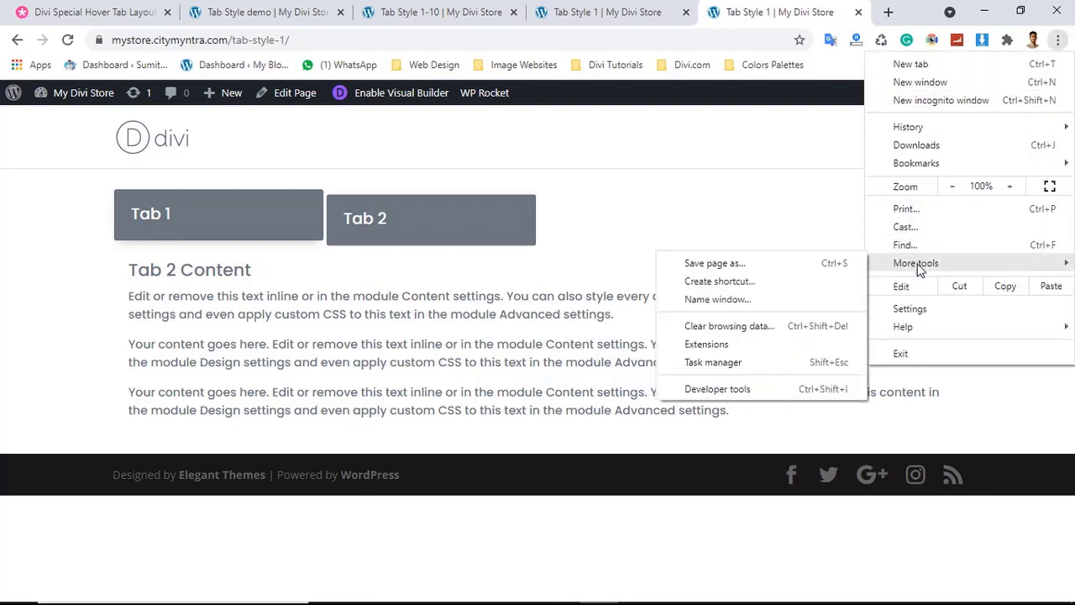
click(823, 199)
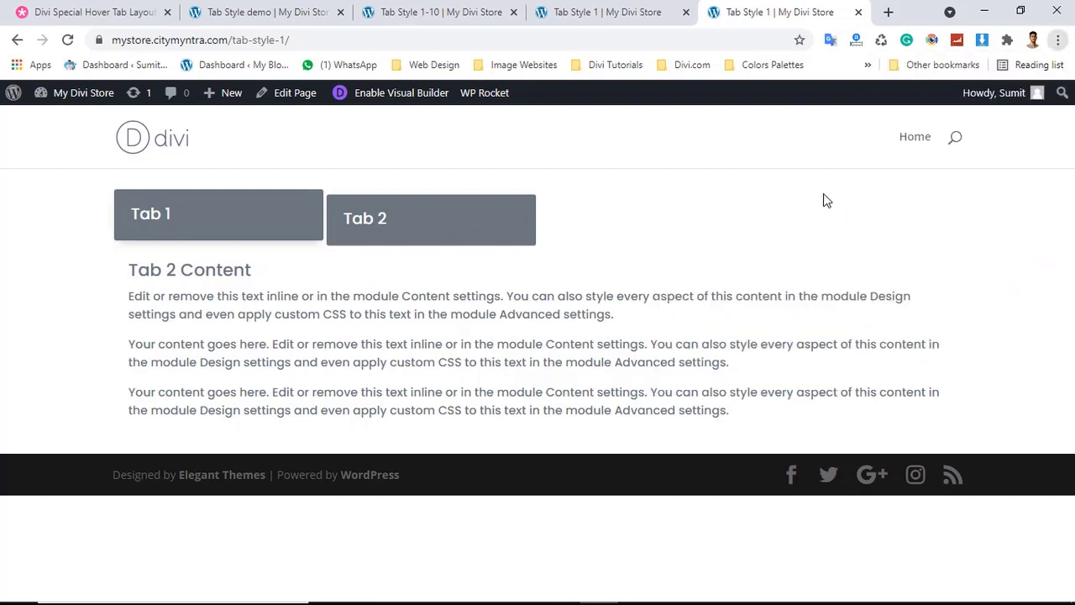
click(1056, 42)
mouse_move(924, 265)
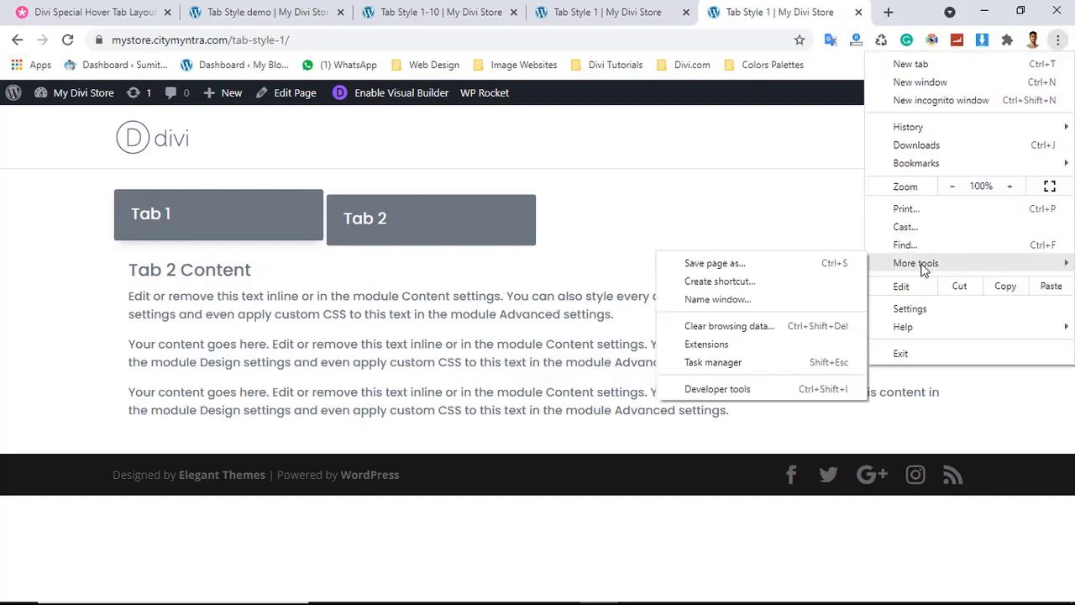
click(763, 390)
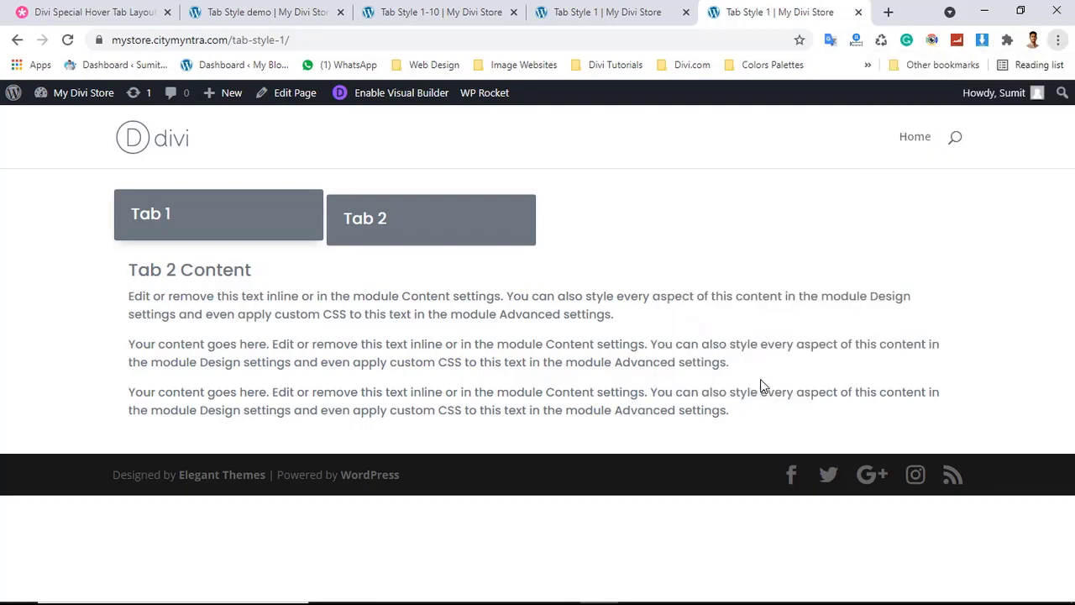
Examine the tab layout in the iPhone 6/7/8 preview, switching to Tab 1 and back to Tab 2
scroll(410, 319, down, 3)
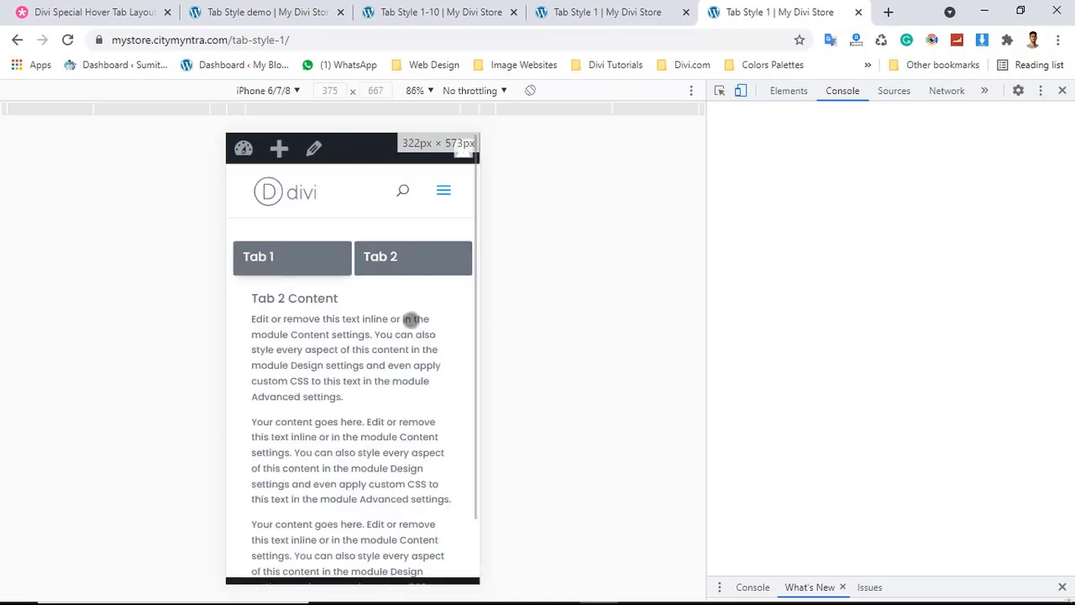
scroll(395, 308, up, 1)
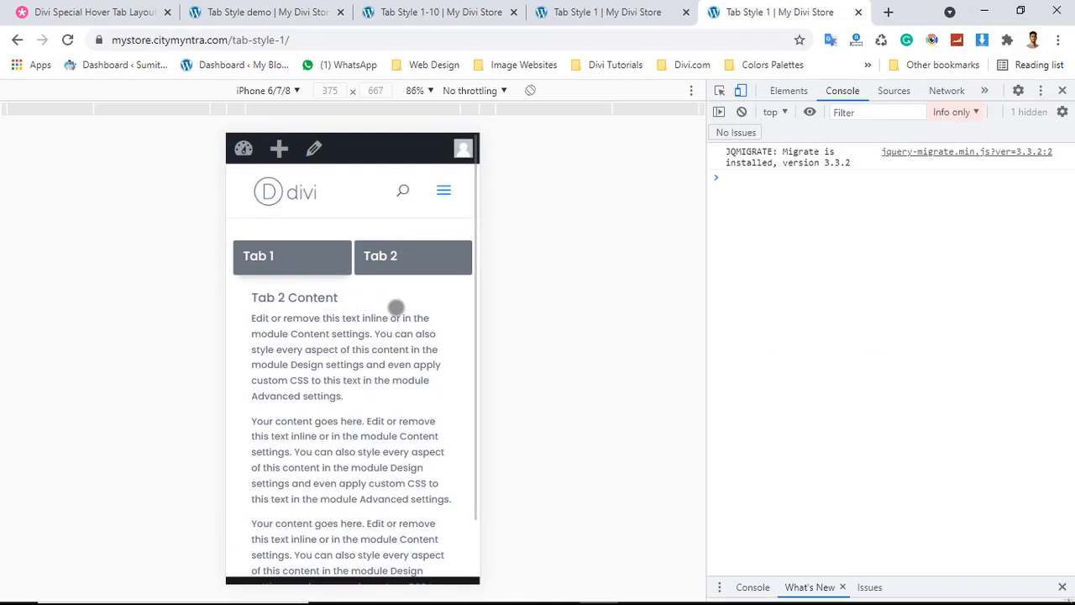
scroll(396, 307, down, 1)
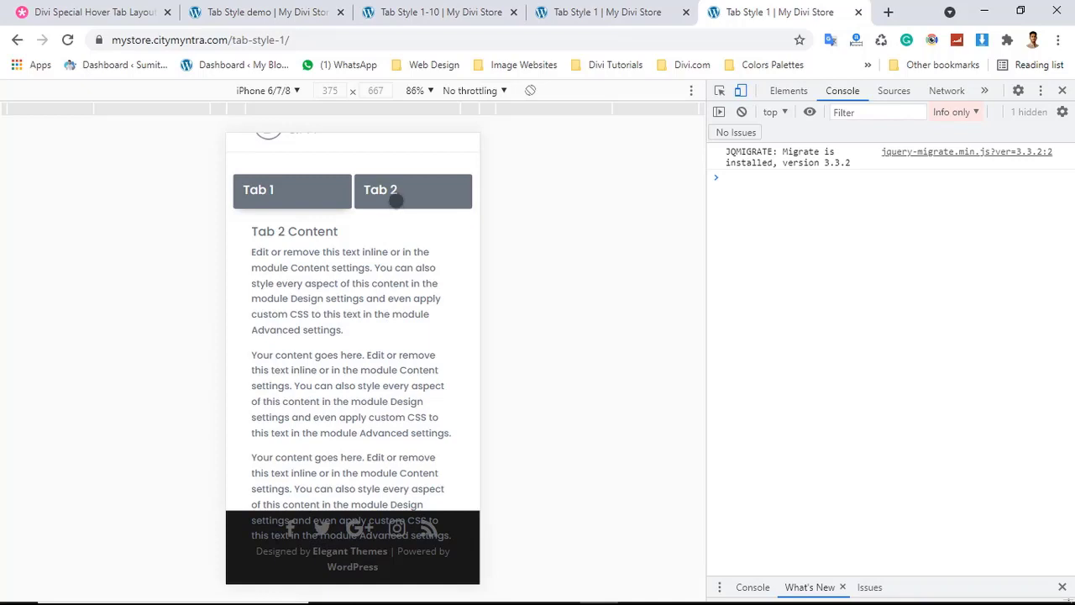
click(302, 191)
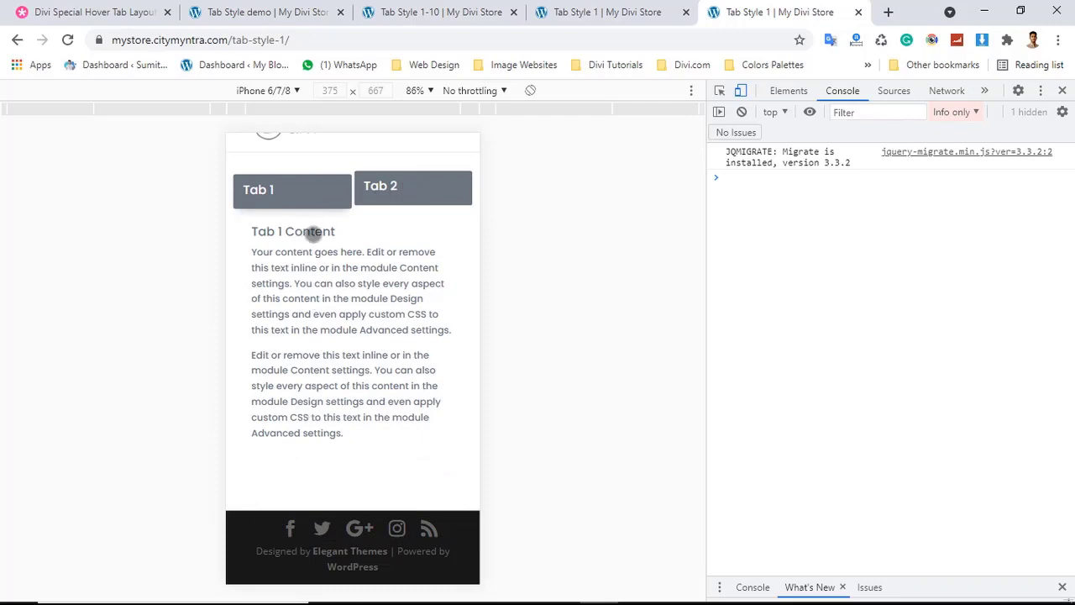
click(383, 200)
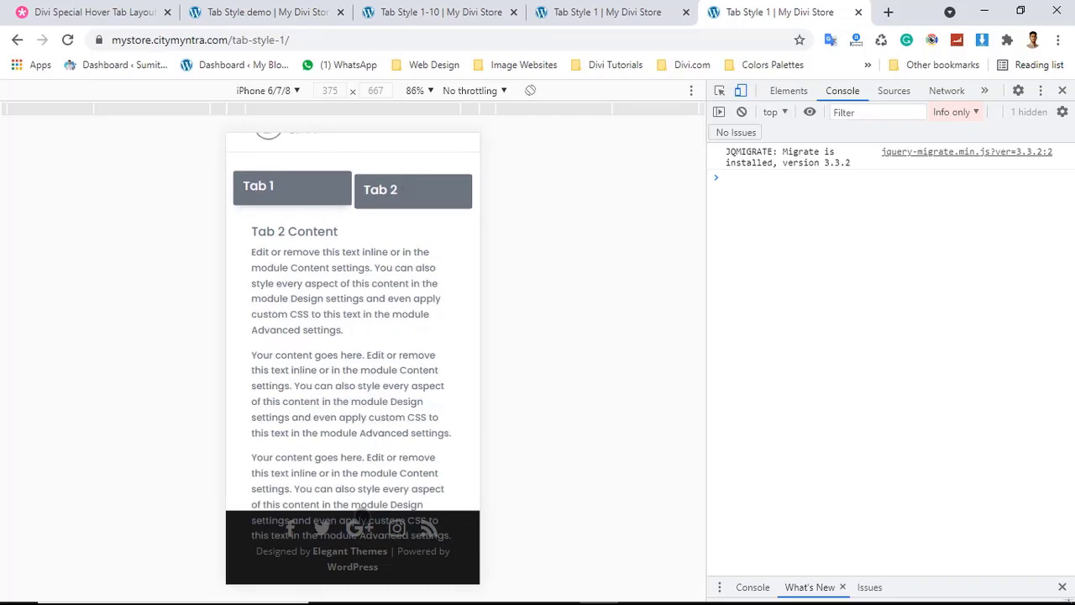
Check the position settings of the Tab 1 Content row in the builder, then save the row settings
click(590, 22)
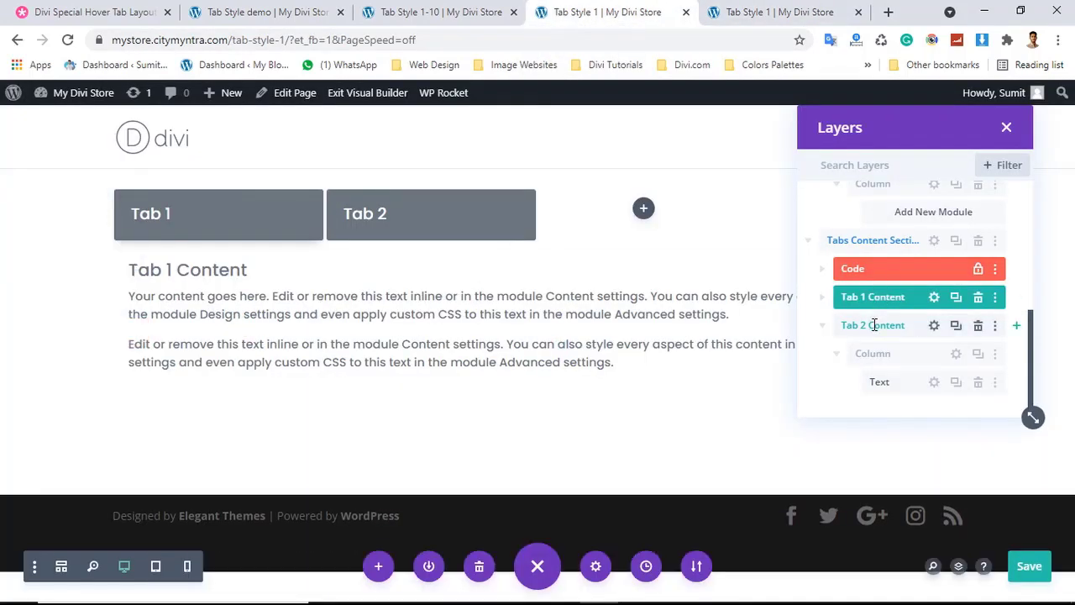
click(825, 328)
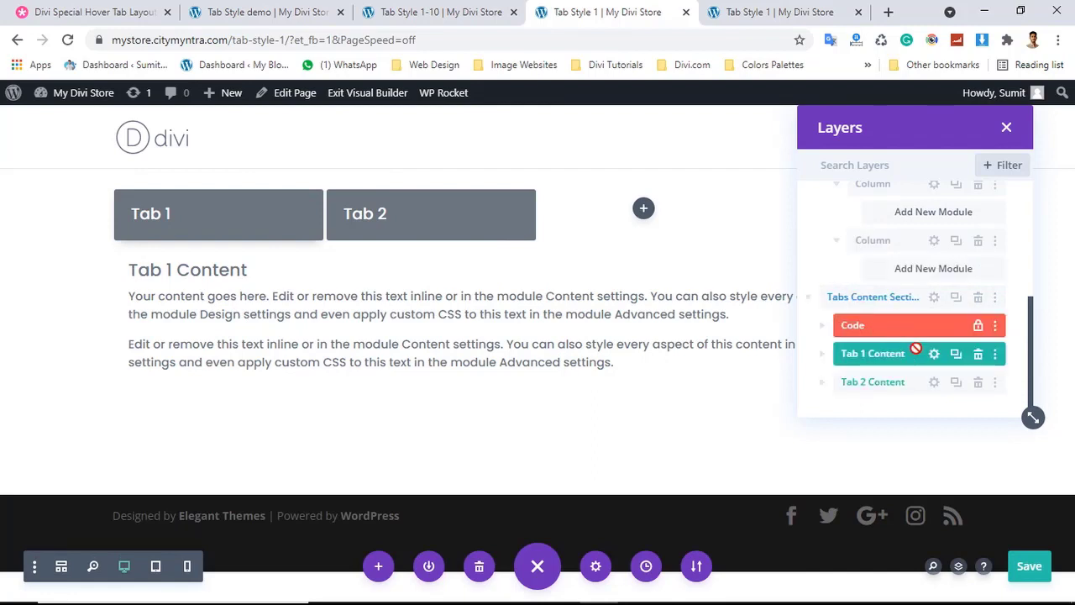
click(933, 355)
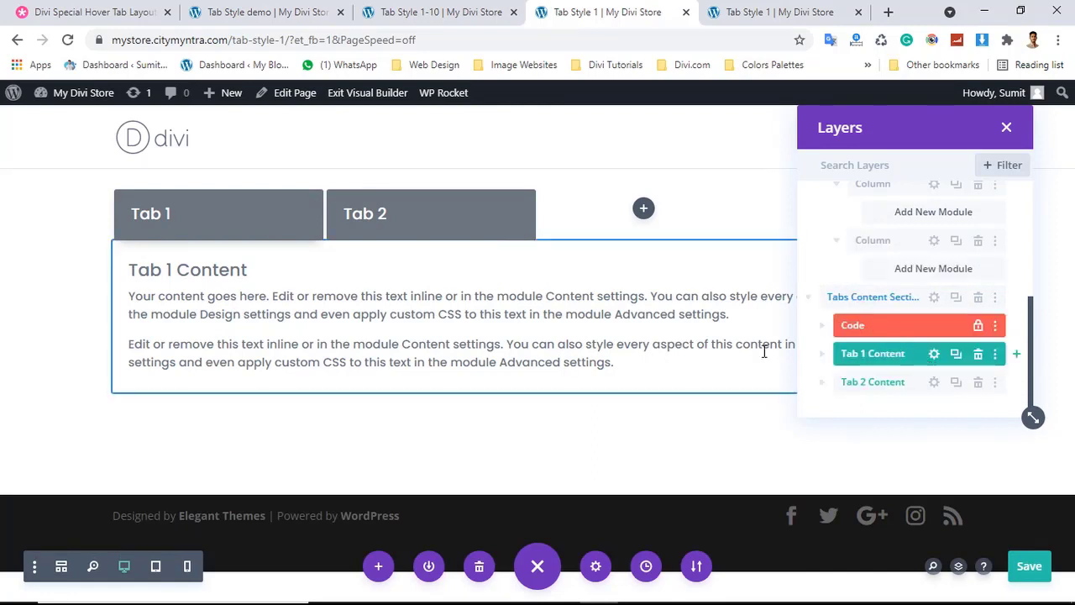
click(567, 199)
scroll(481, 372, down, 2)
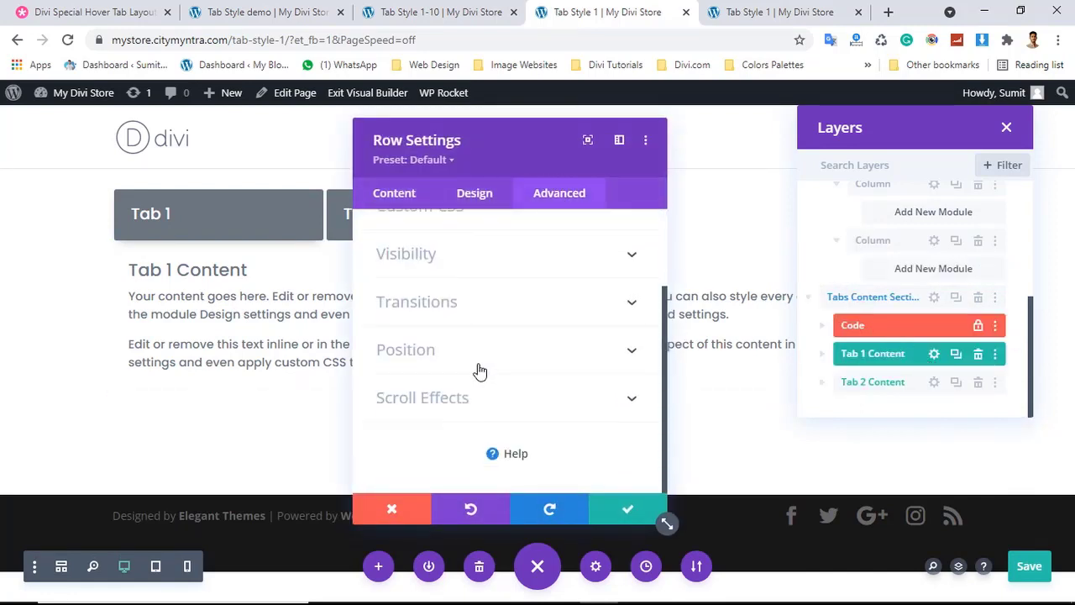
click(476, 357)
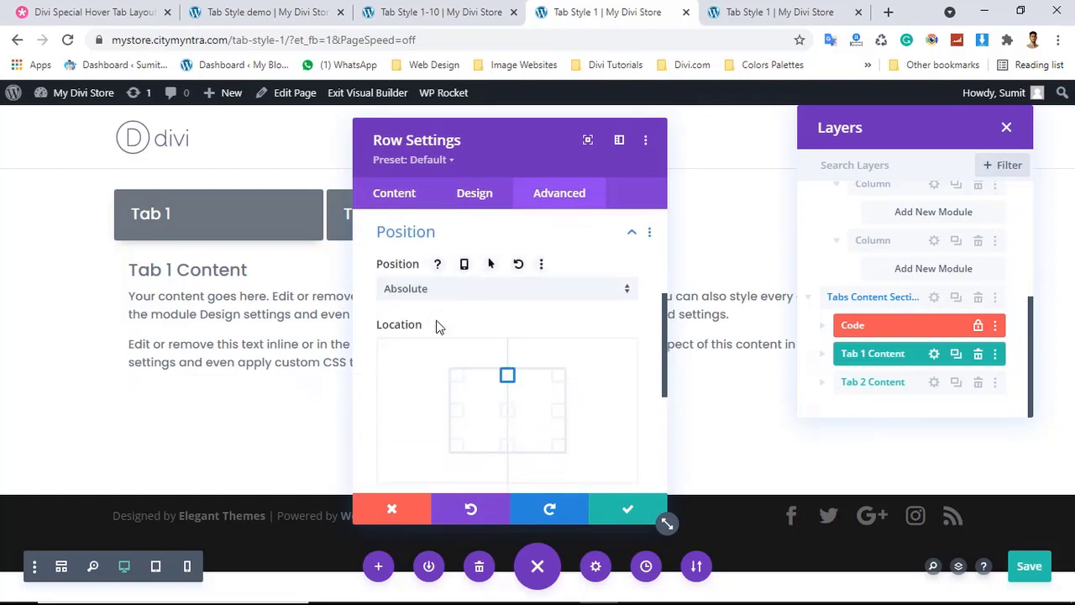
click(626, 510)
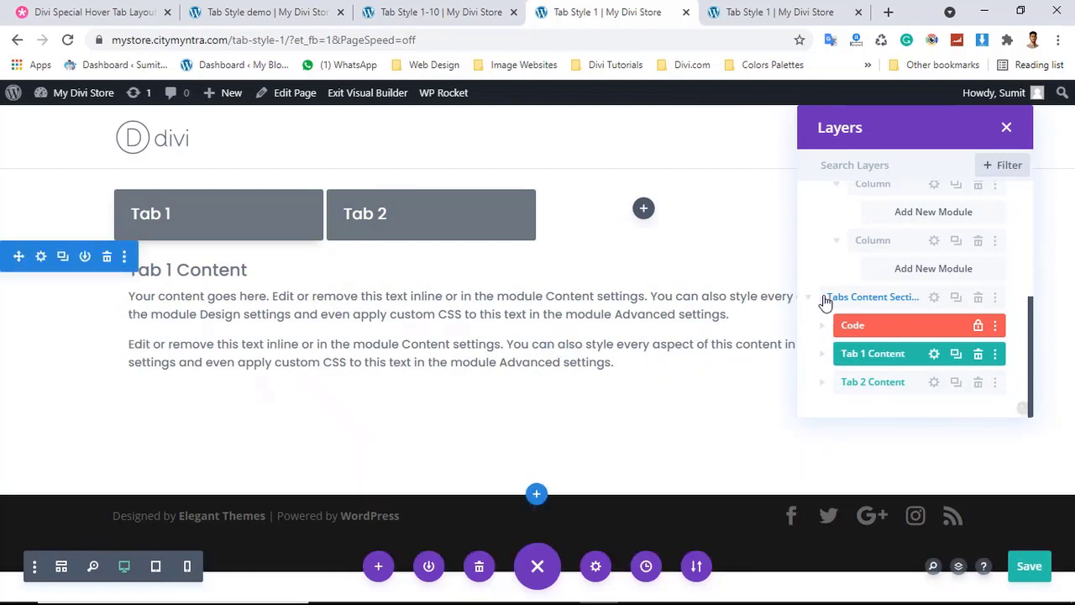
Set the Tabs Content Section's linked top and bottom padding on phone to 250px and save the section settings
click(937, 304)
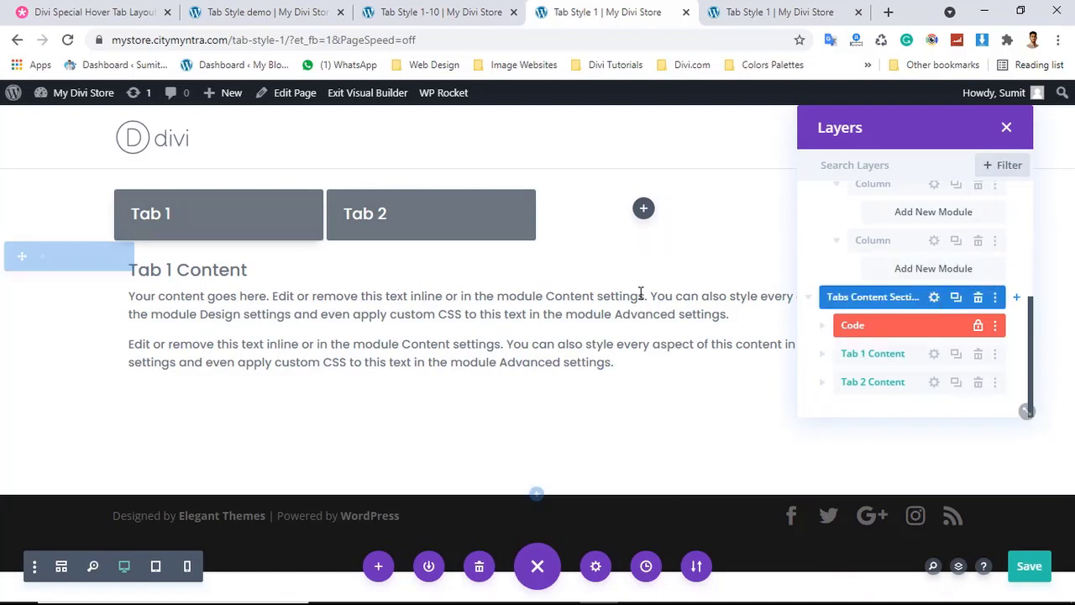
click(474, 195)
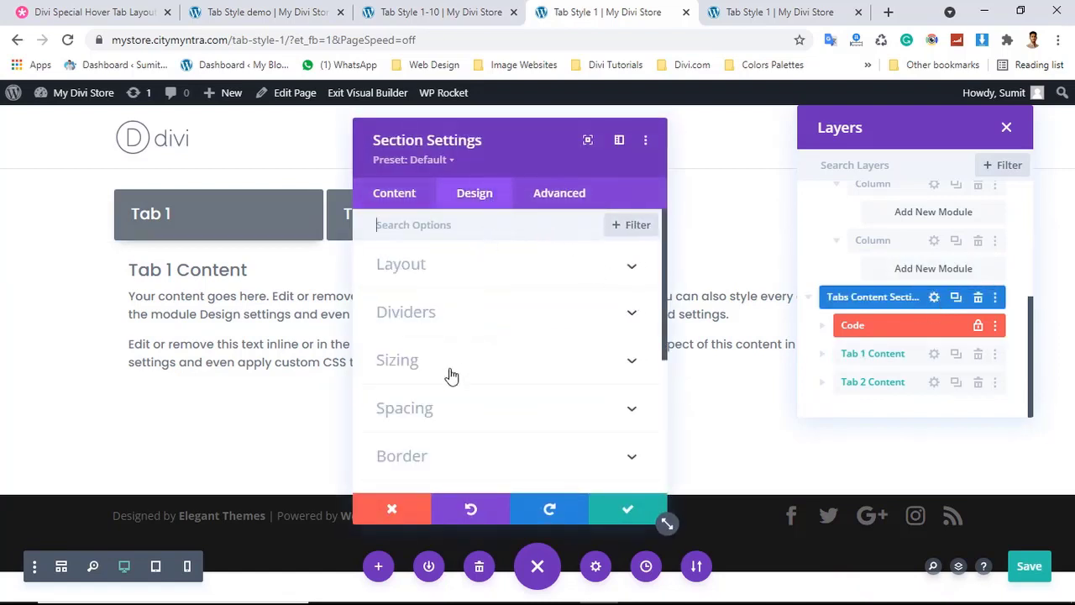
scroll(447, 353, down, 2)
click(447, 333)
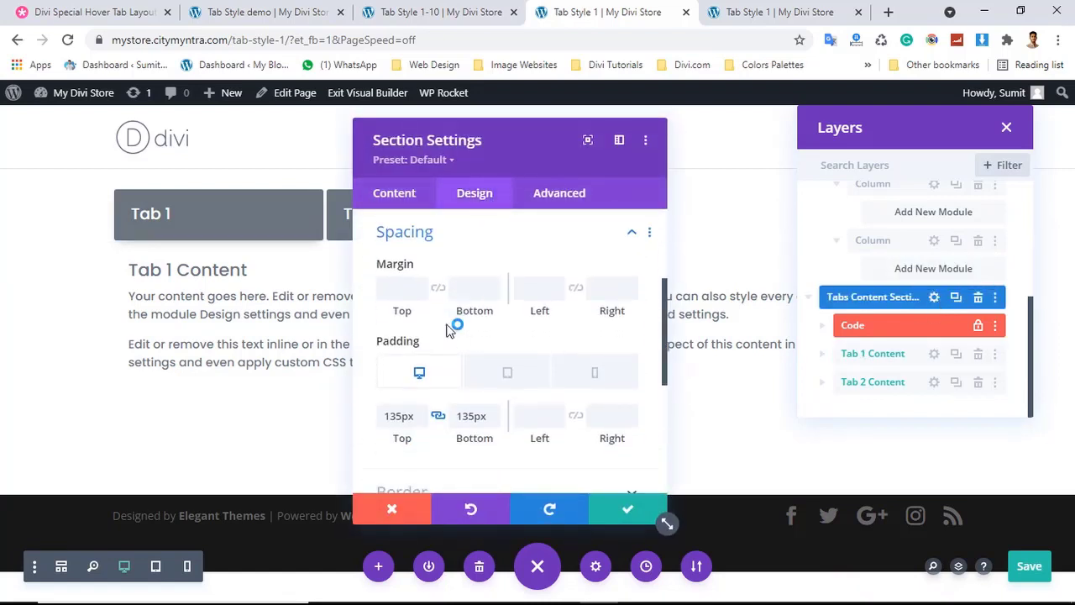
click(774, 14)
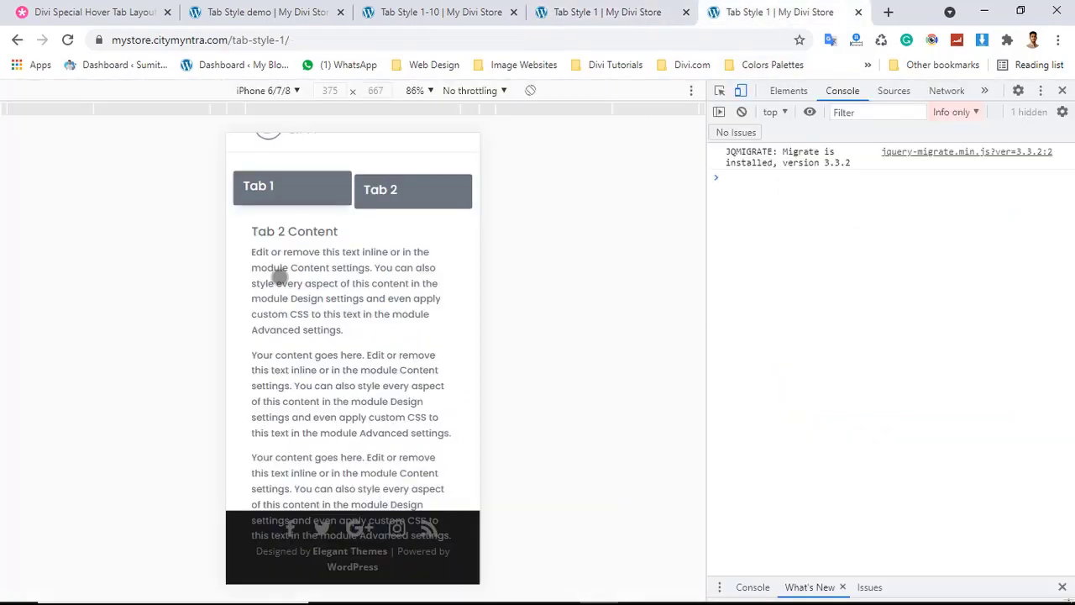
scroll(275, 278, up, 1)
scroll(278, 280, down, 1)
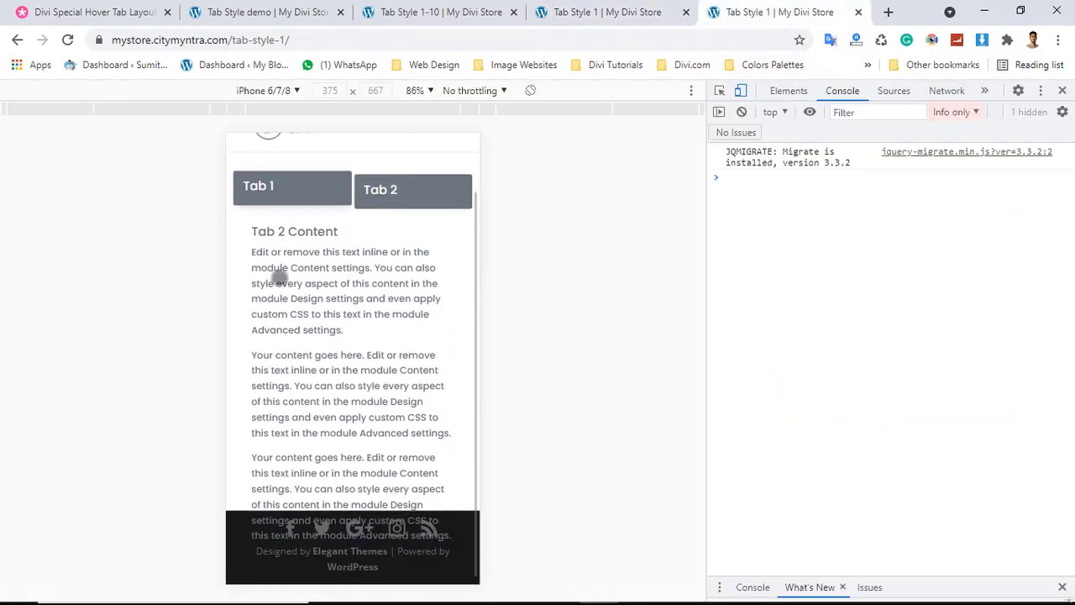
click(593, 20)
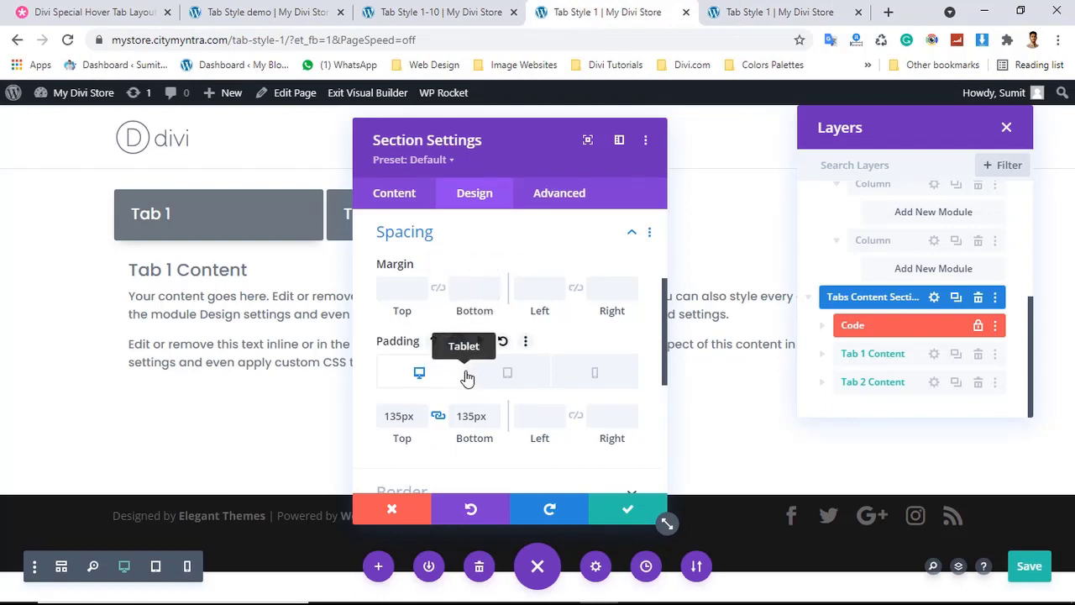
click(574, 381)
scroll(538, 386, down, 2)
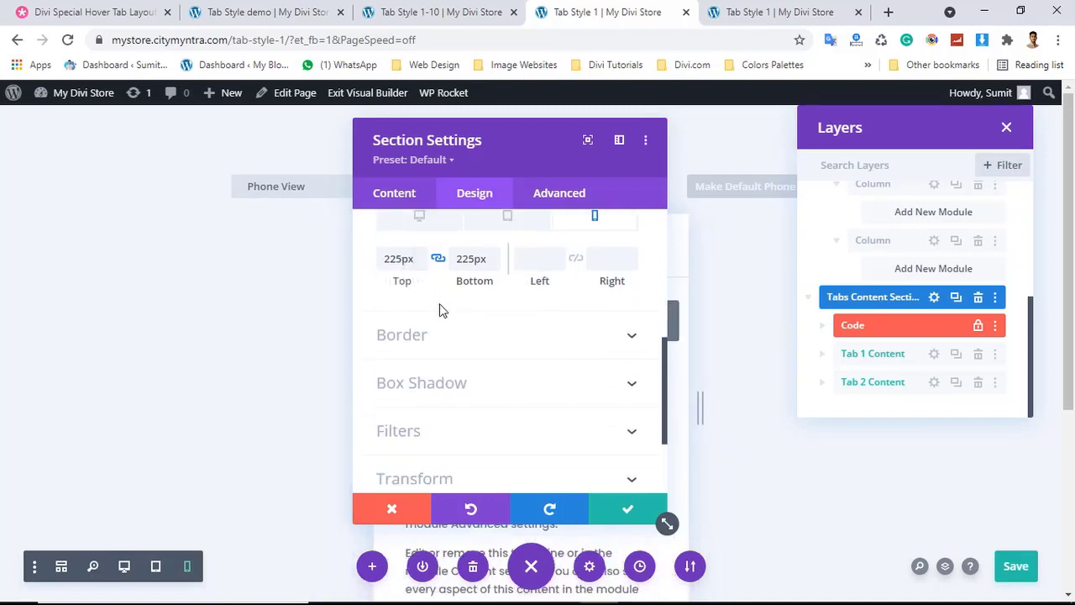
scroll(439, 309, up, 1)
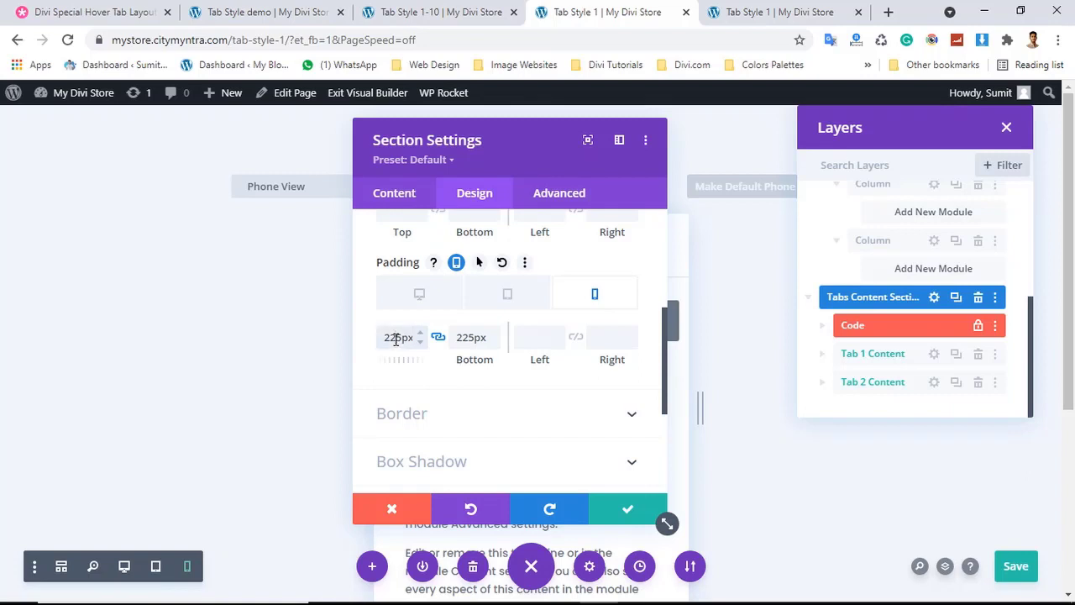
text(0)
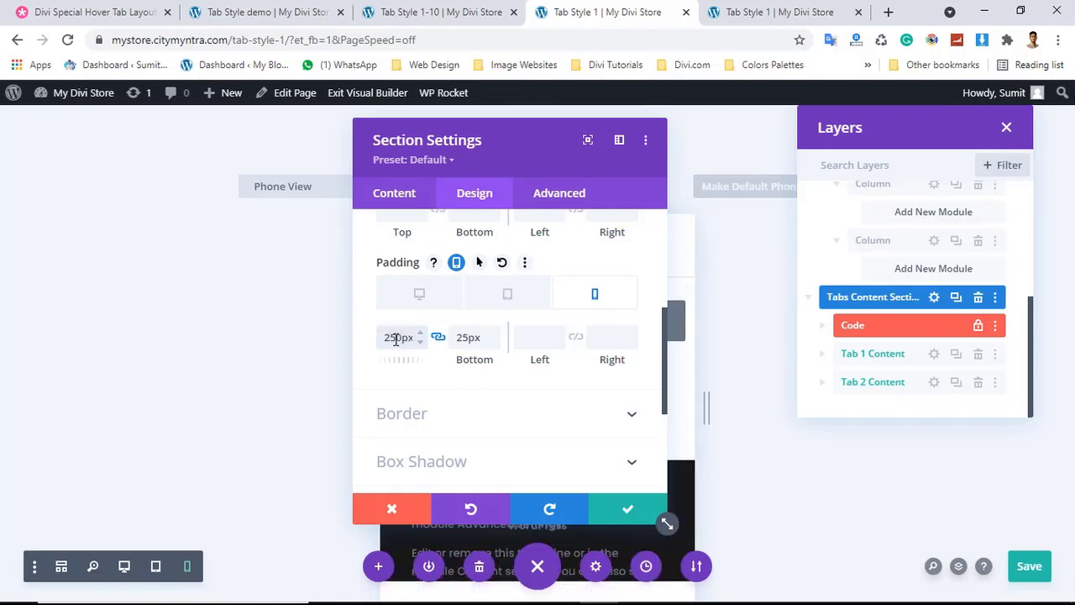
click(611, 513)
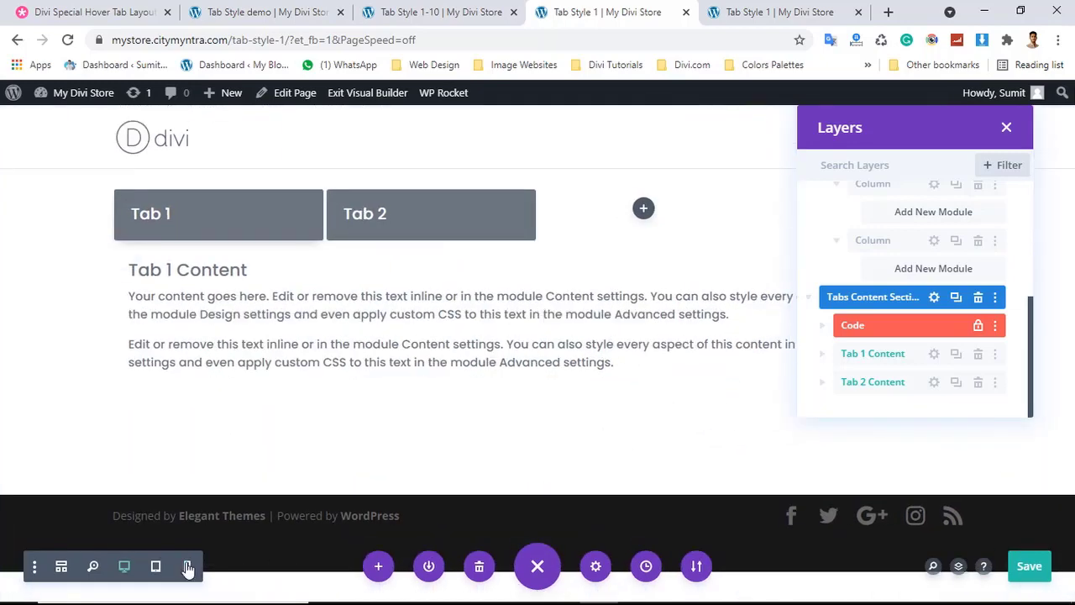
Save the page after checking its phone view, then reload the live page and check Tab 2 there
click(188, 566)
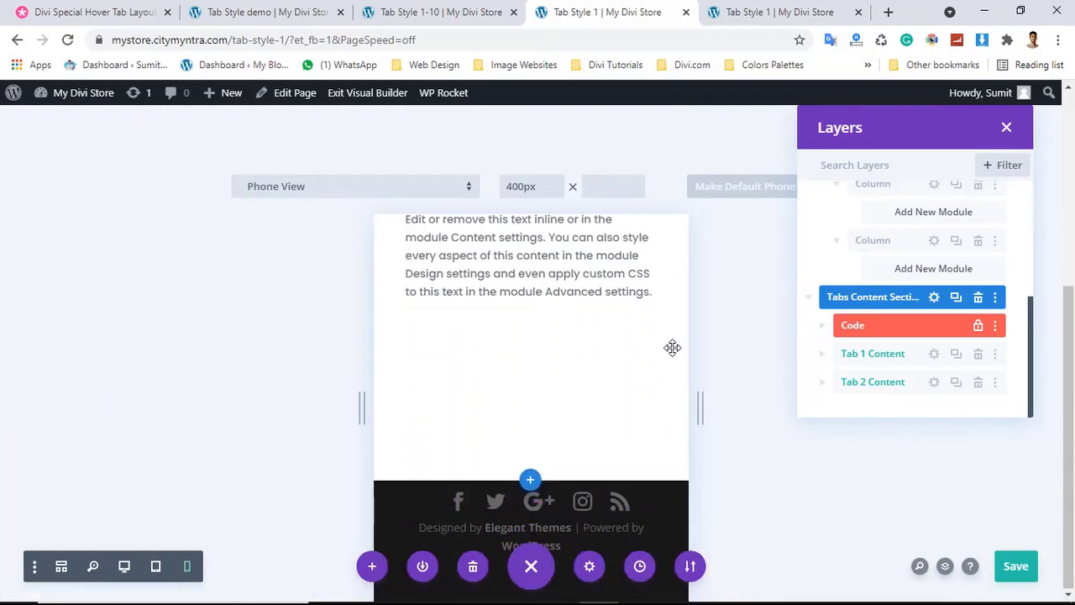
scroll(637, 351, up, 3)
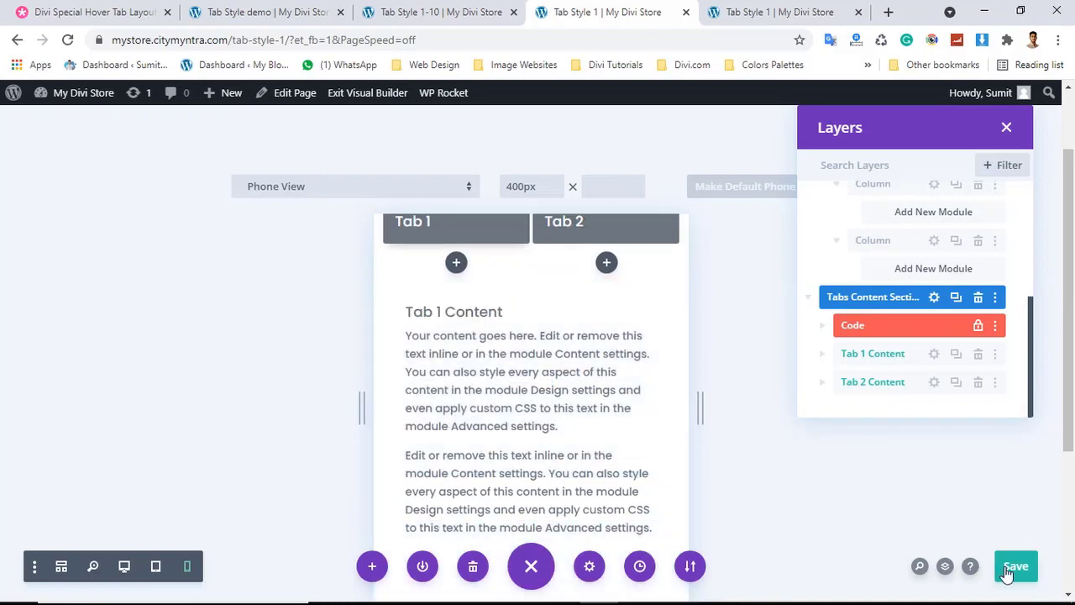
click(1012, 568)
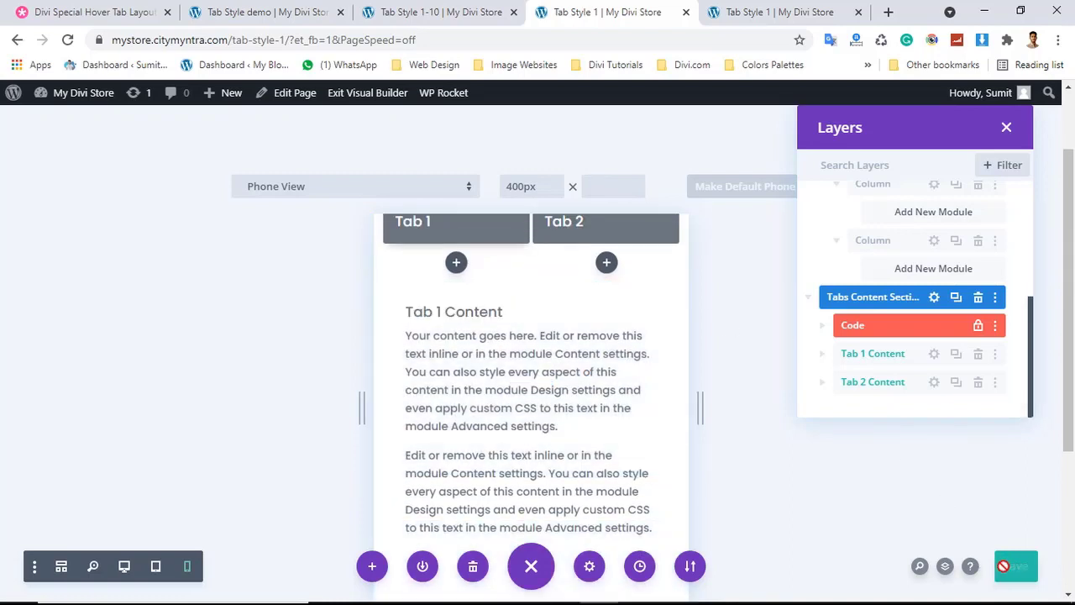
click(765, 21)
click(67, 39)
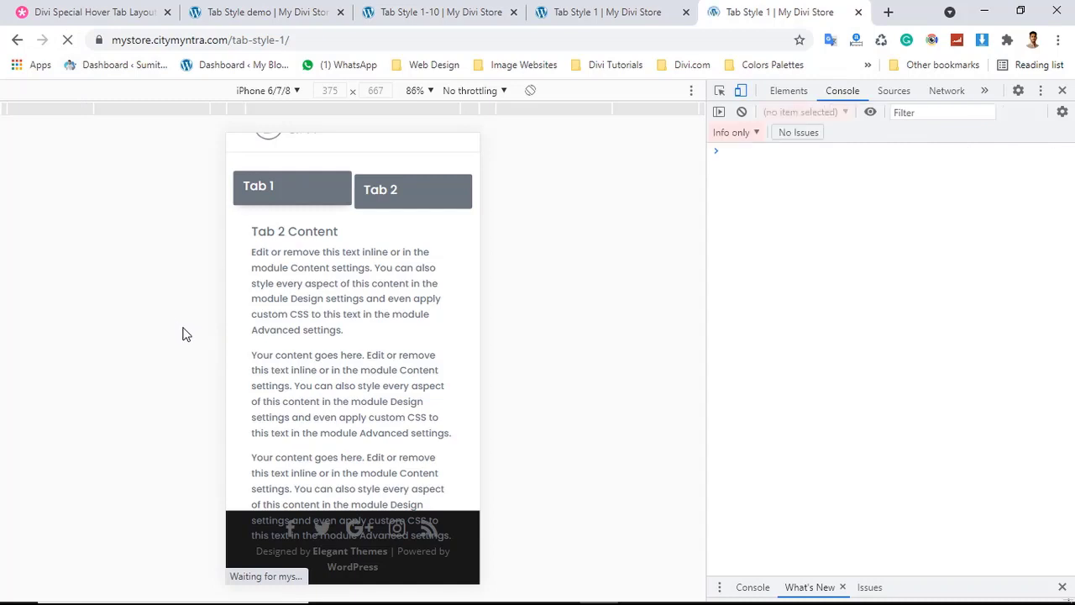
click(422, 191)
scroll(407, 292, down, 1)
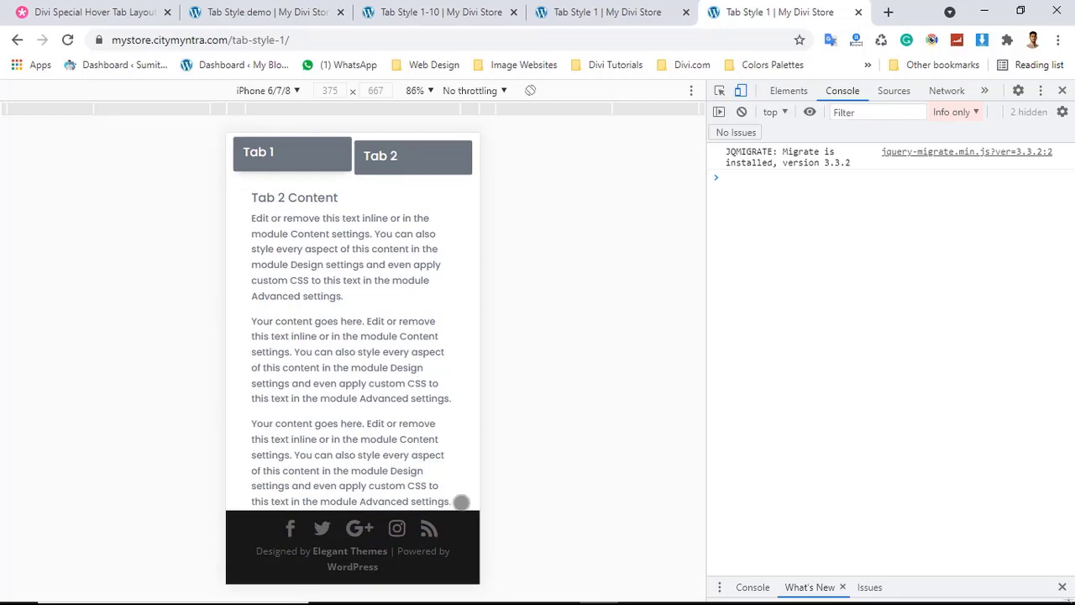
Examine the space below the Tab 1 content in the builder's phone view and compare it with the live page
click(583, 20)
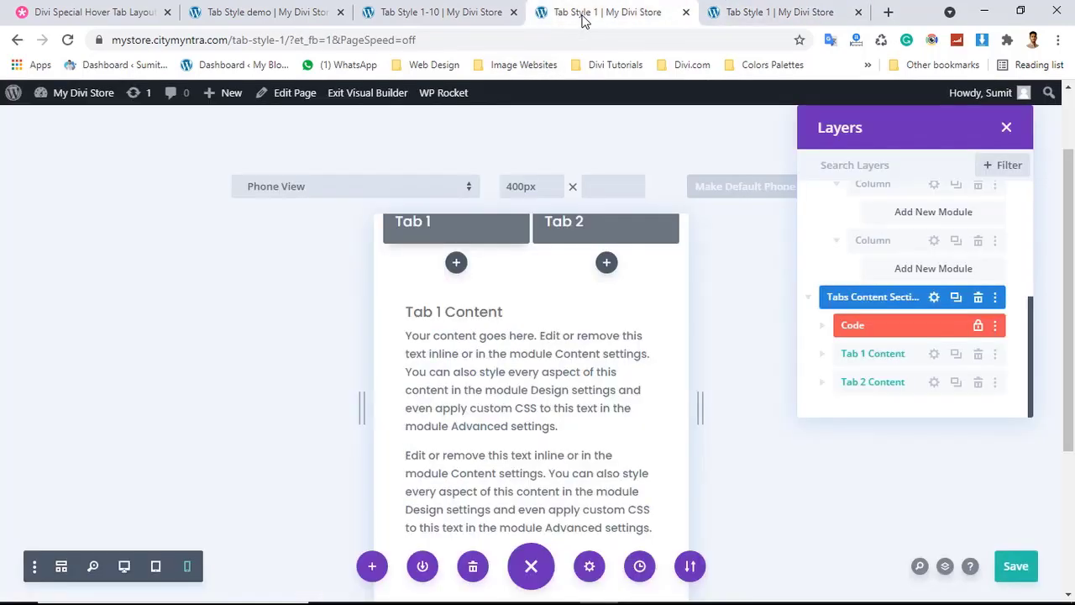
scroll(575, 380, down, 3)
scroll(571, 382, up, 2)
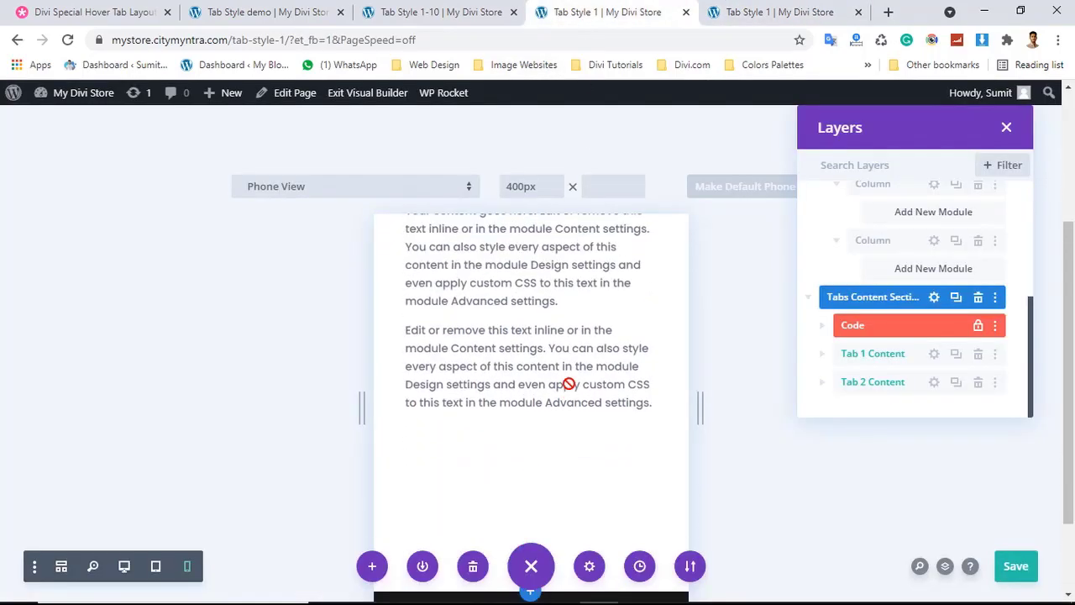
scroll(571, 384, up, 2)
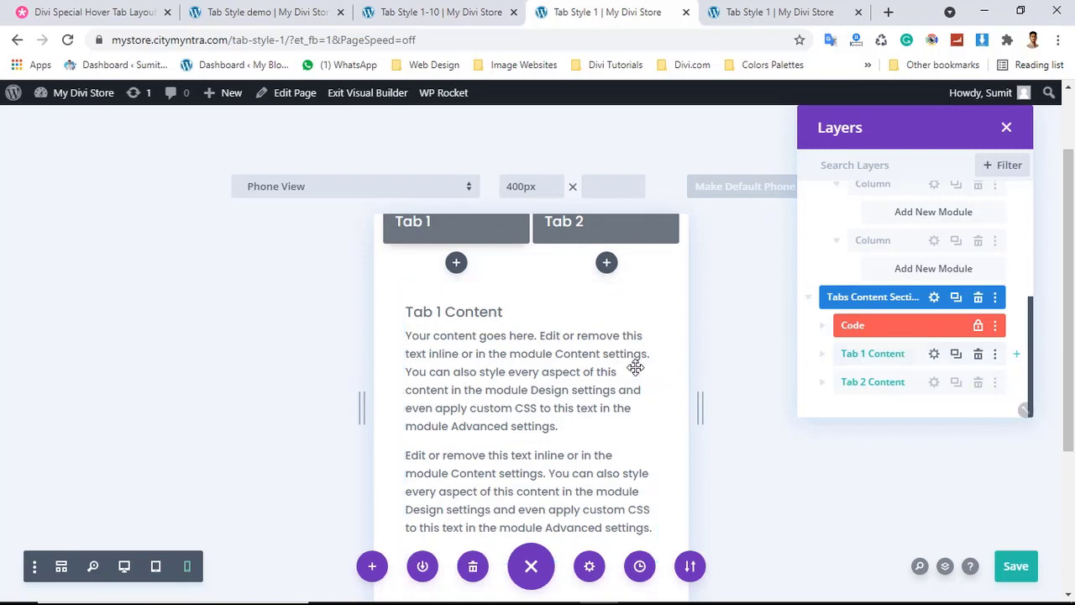
scroll(634, 362, down, 4)
scroll(619, 367, up, 2)
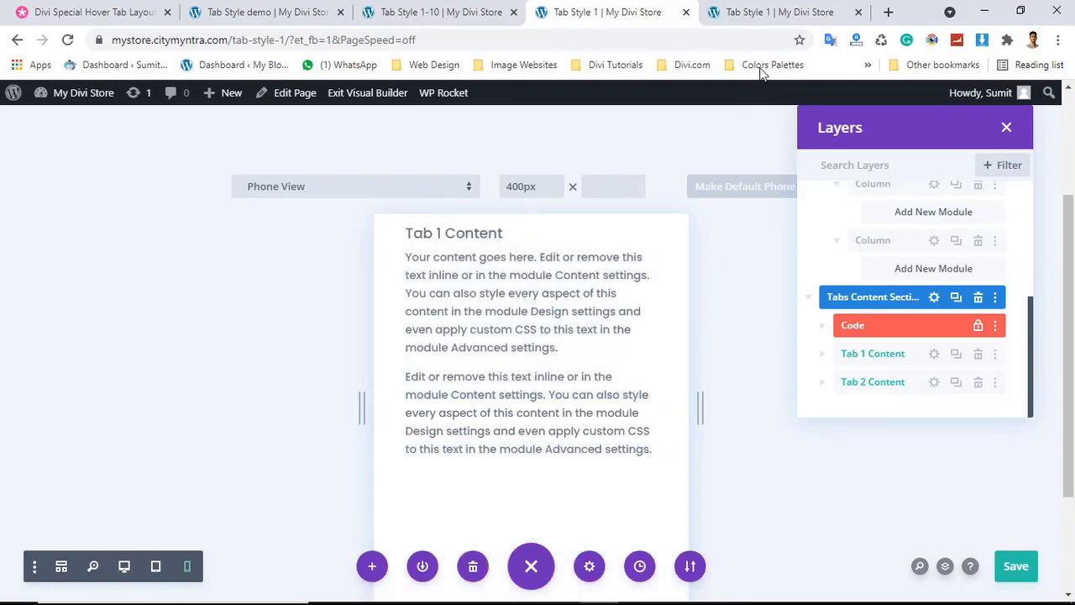
click(773, 12)
click(618, 11)
Preview the live page at iPad Mini size with Tab 2 open
click(776, 13)
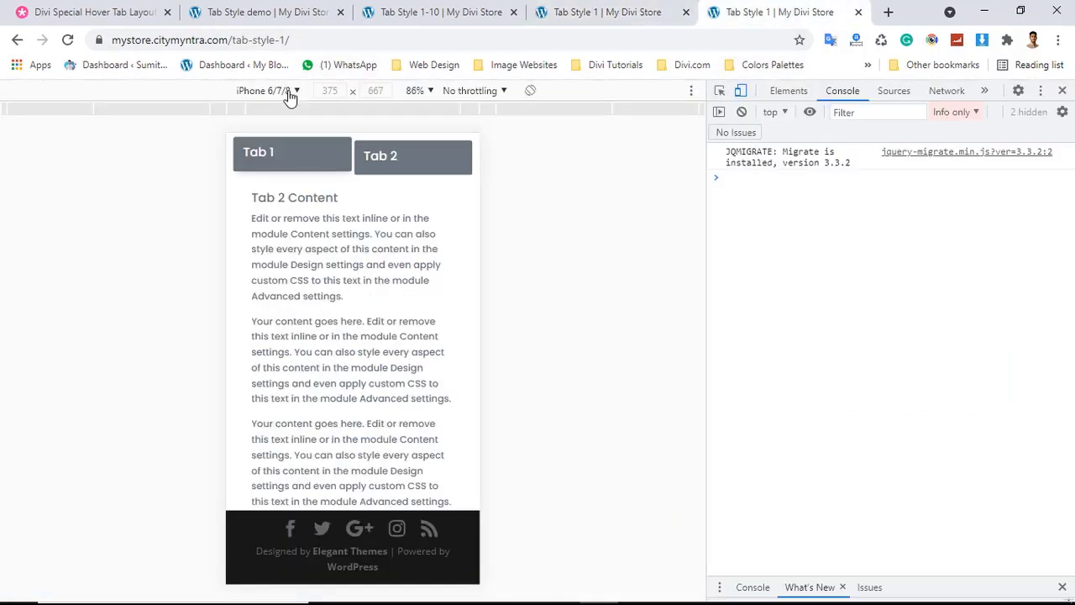
click(286, 90)
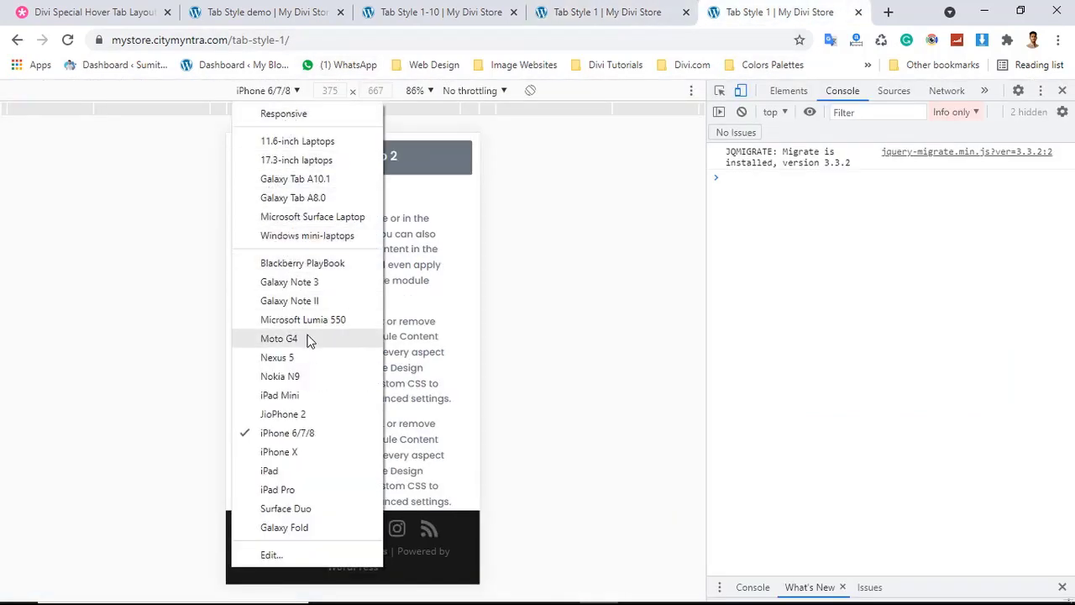
click(298, 395)
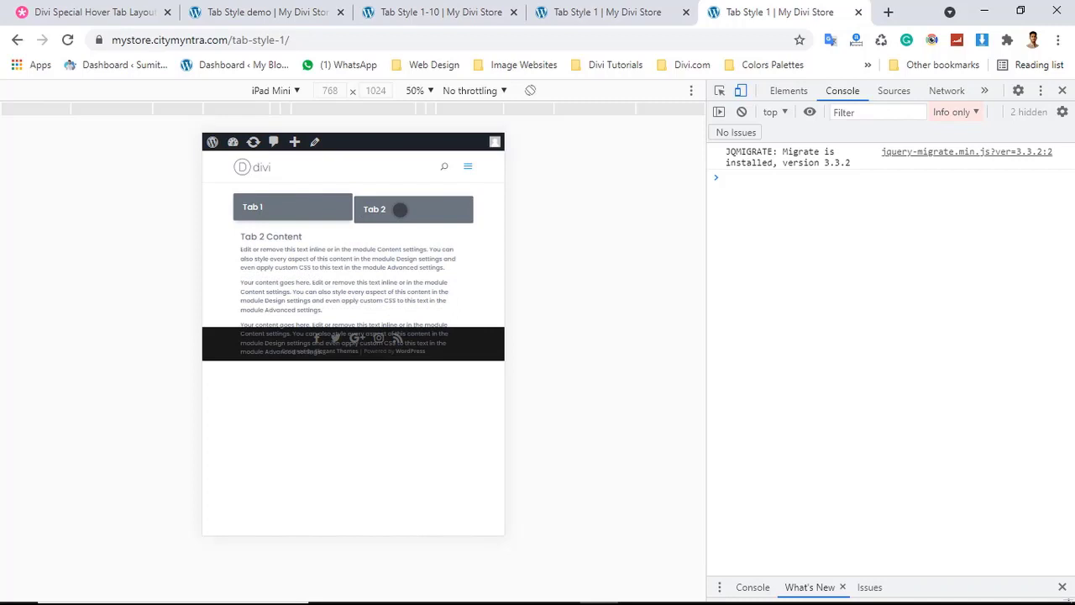
Set the Tabs Content Section's linked top and bottom padding on tablet to 160px, using the builder's tablet view
click(590, 23)
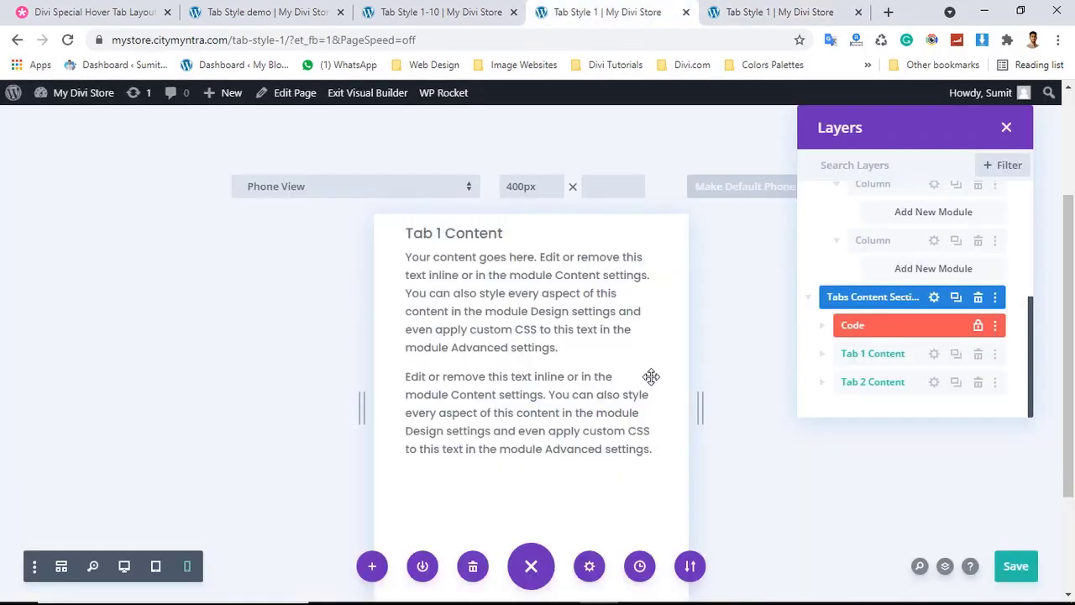
click(934, 297)
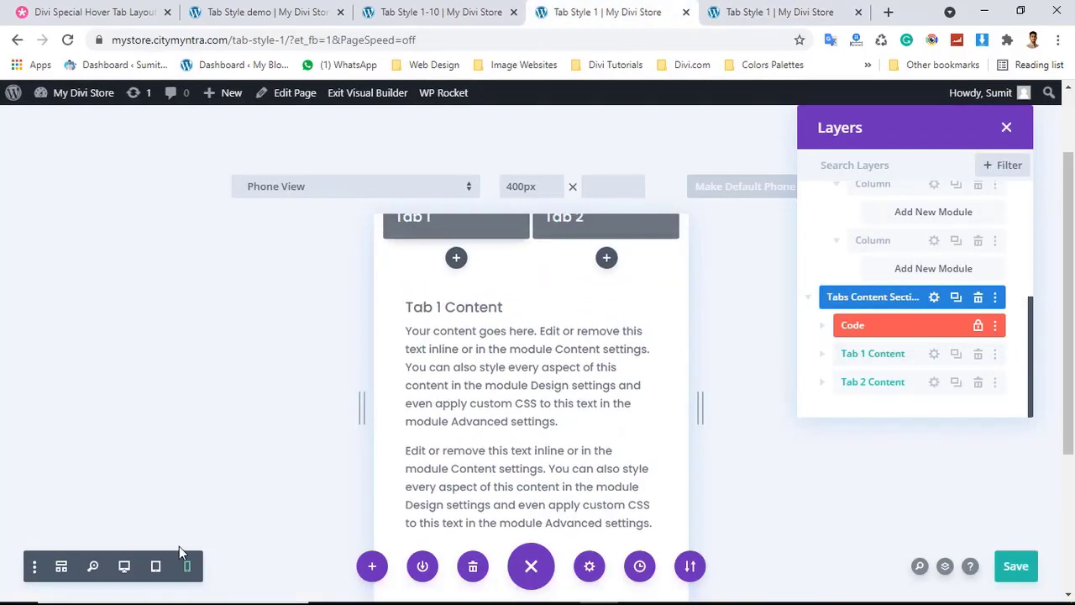
click(158, 567)
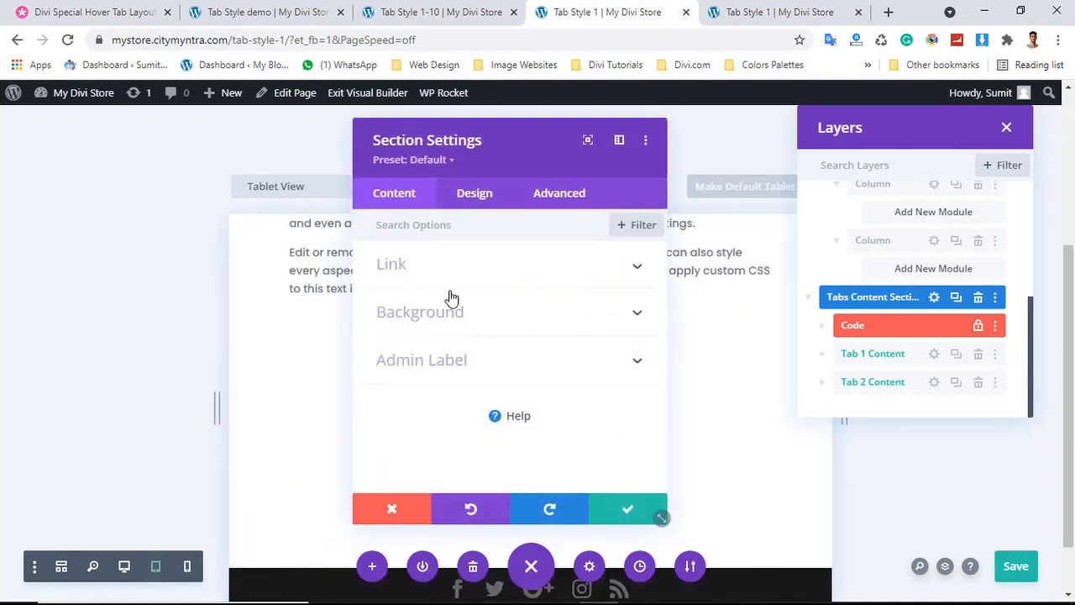
click(474, 194)
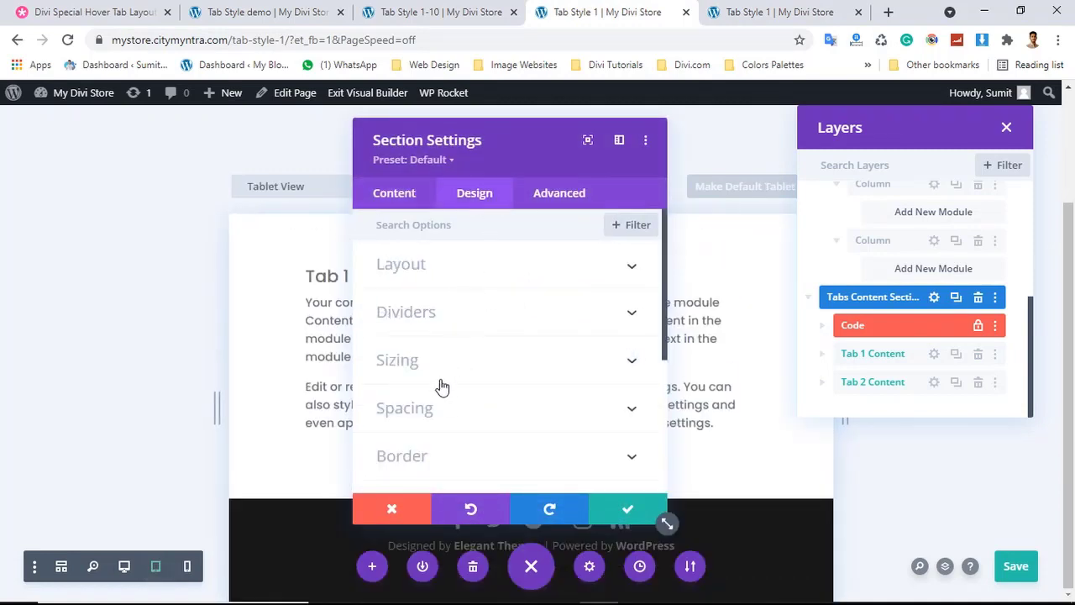
click(434, 407)
scroll(470, 369, down, 2)
click(456, 341)
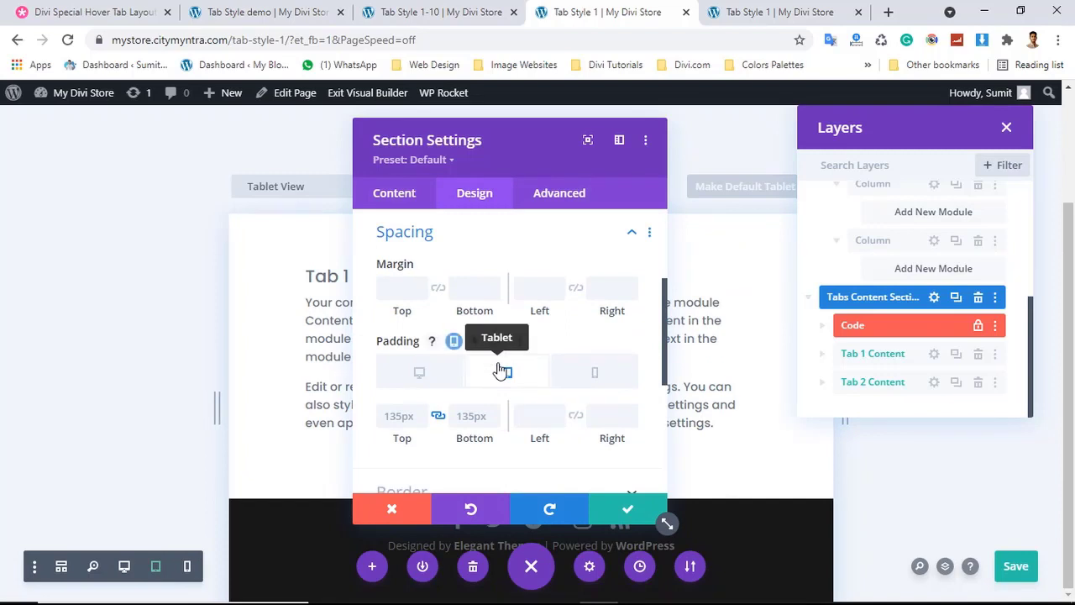
scroll(501, 367, down, 1)
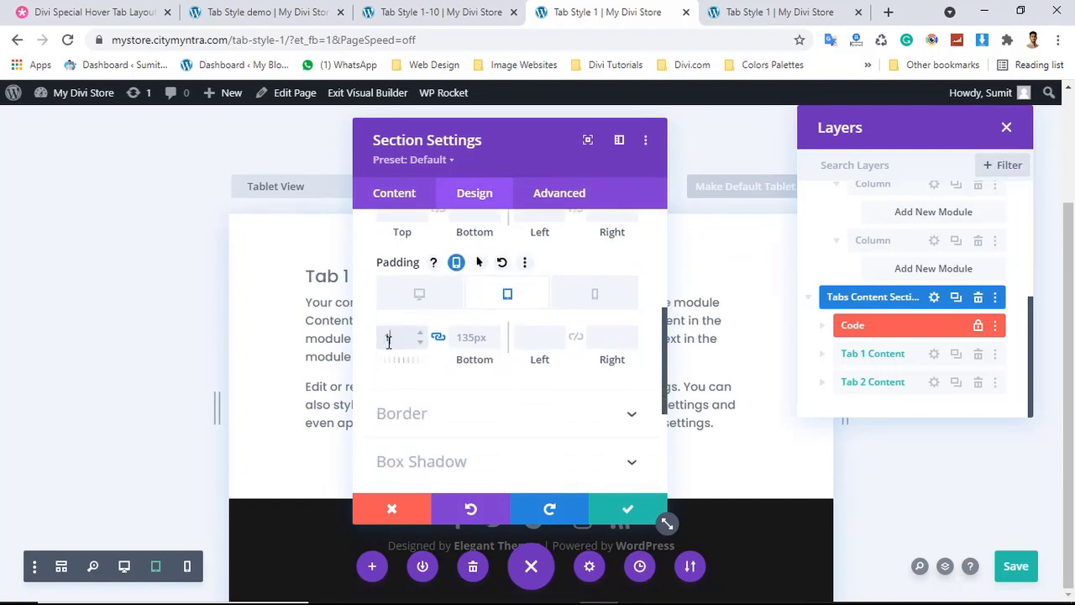
text(60)
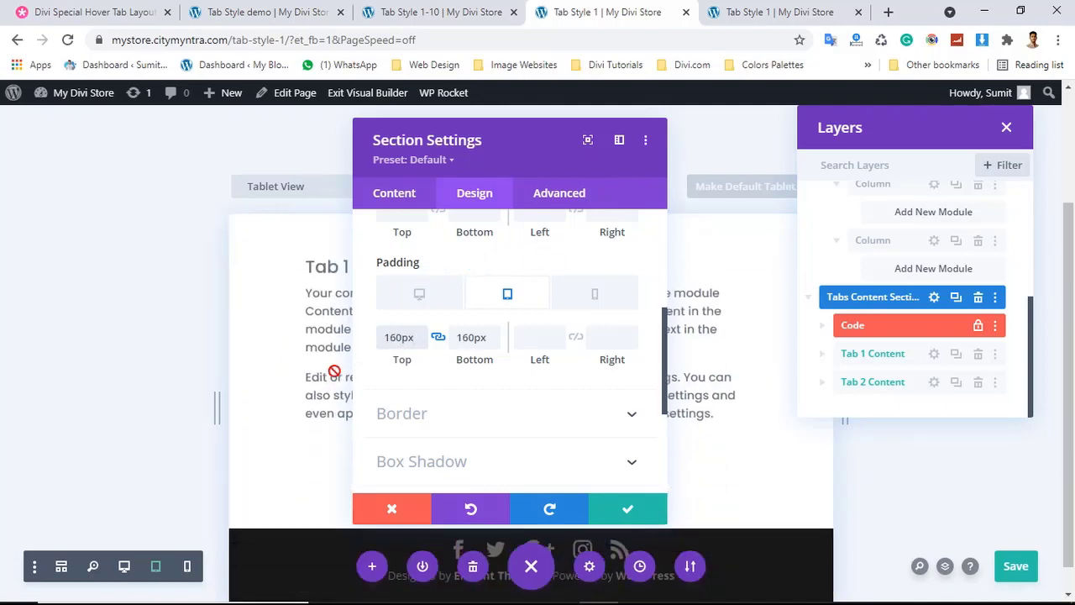
Apply the section settings, save the page, and reload the live page at iPad Mini size to check Tab 2
click(621, 514)
click(1012, 559)
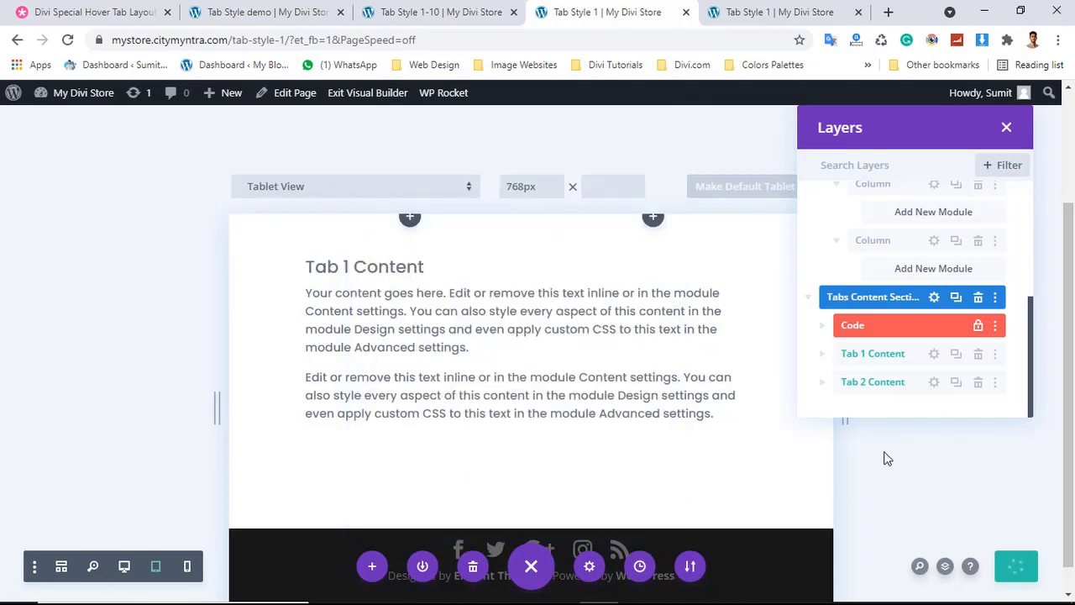
click(762, 18)
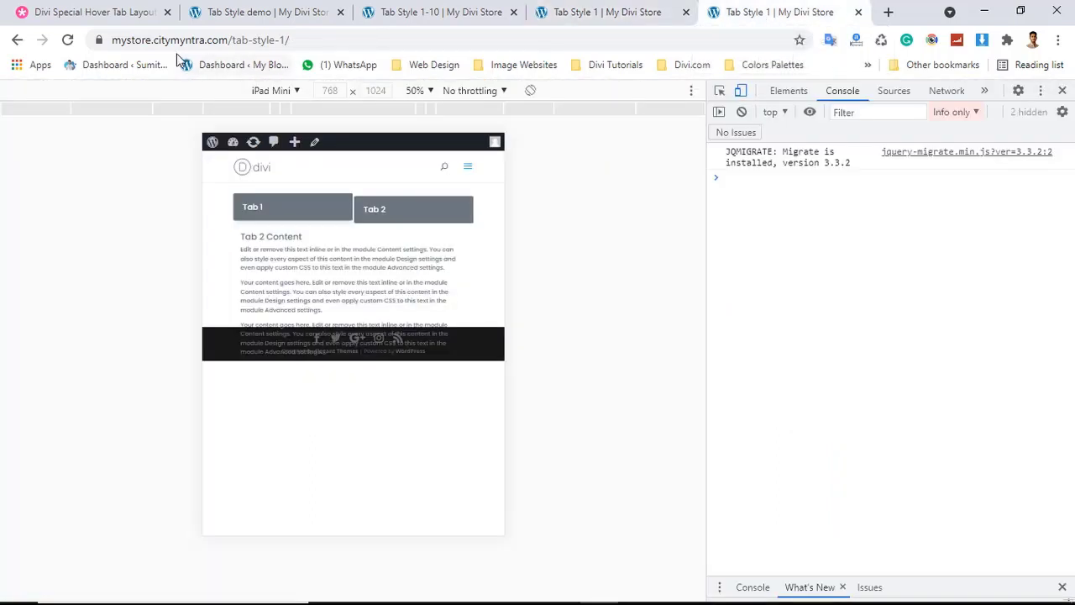
click(68, 41)
click(68, 41)
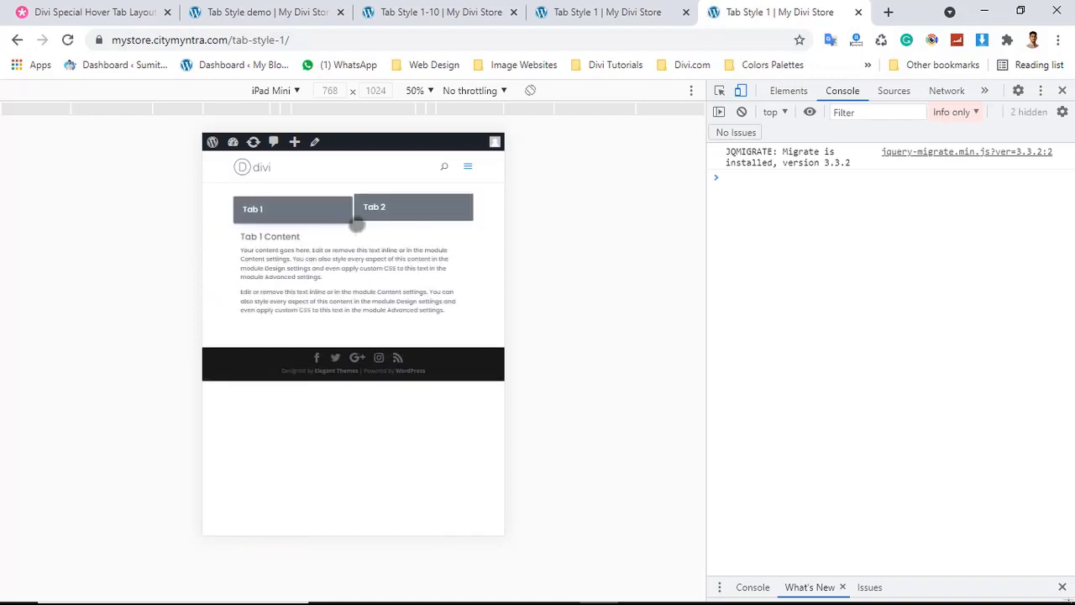
click(399, 209)
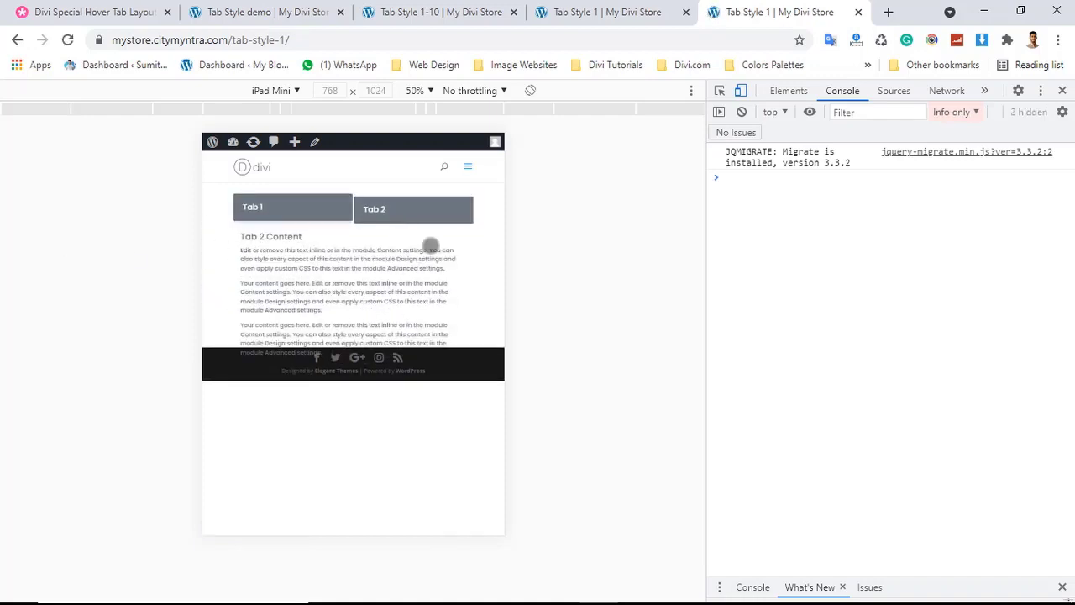
Set the Tabs Content Section's linked top and bottom padding on tablet to 170px and save the page
click(586, 21)
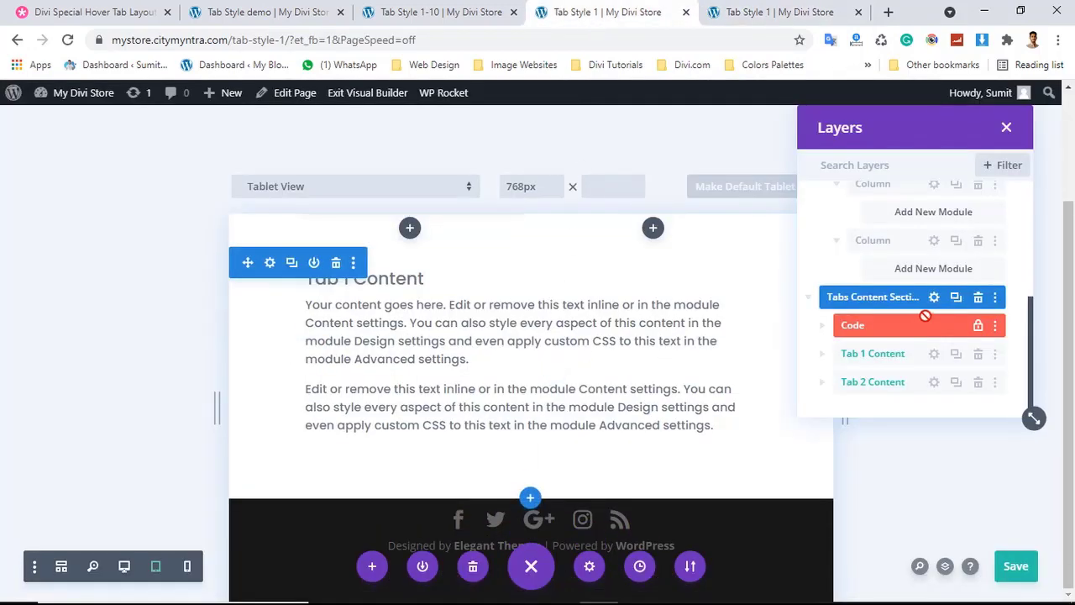
click(935, 302)
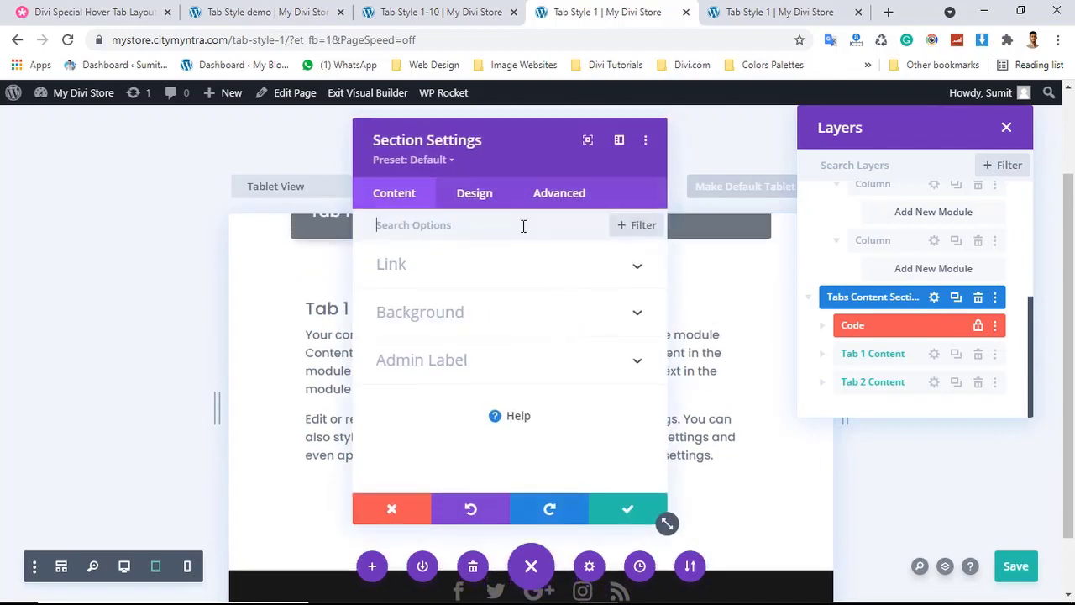
click(475, 192)
scroll(451, 362, down, 1)
click(446, 336)
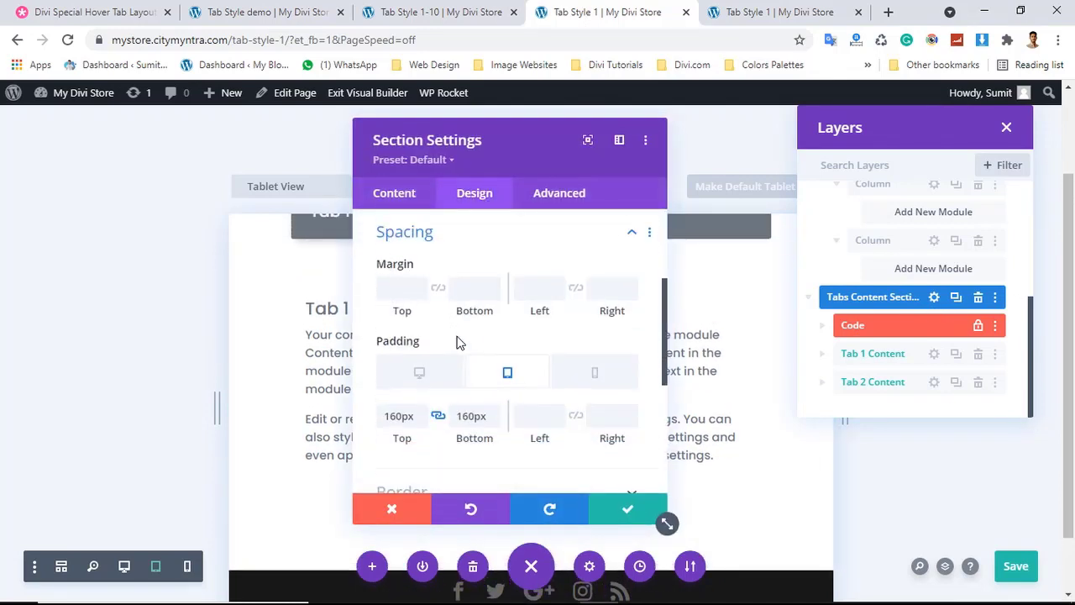
scroll(456, 341, down, 1)
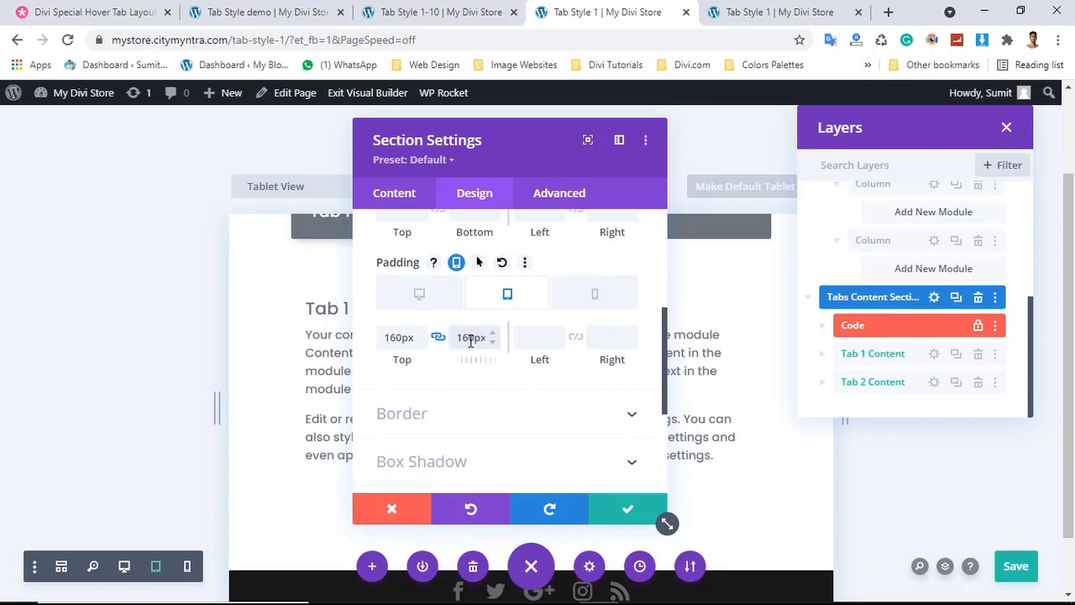
click(651, 506)
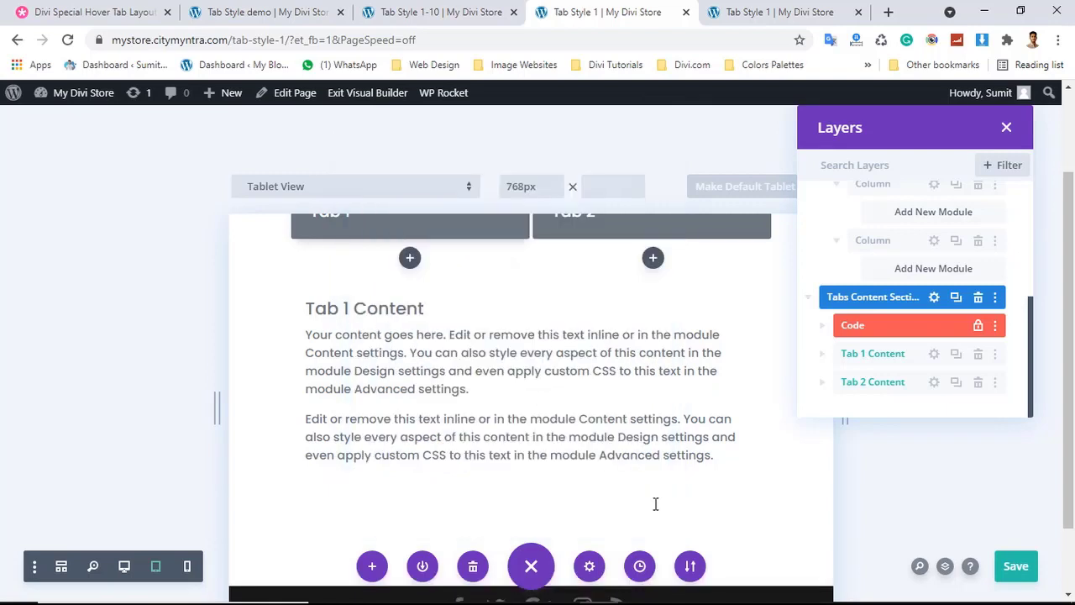
click(1013, 561)
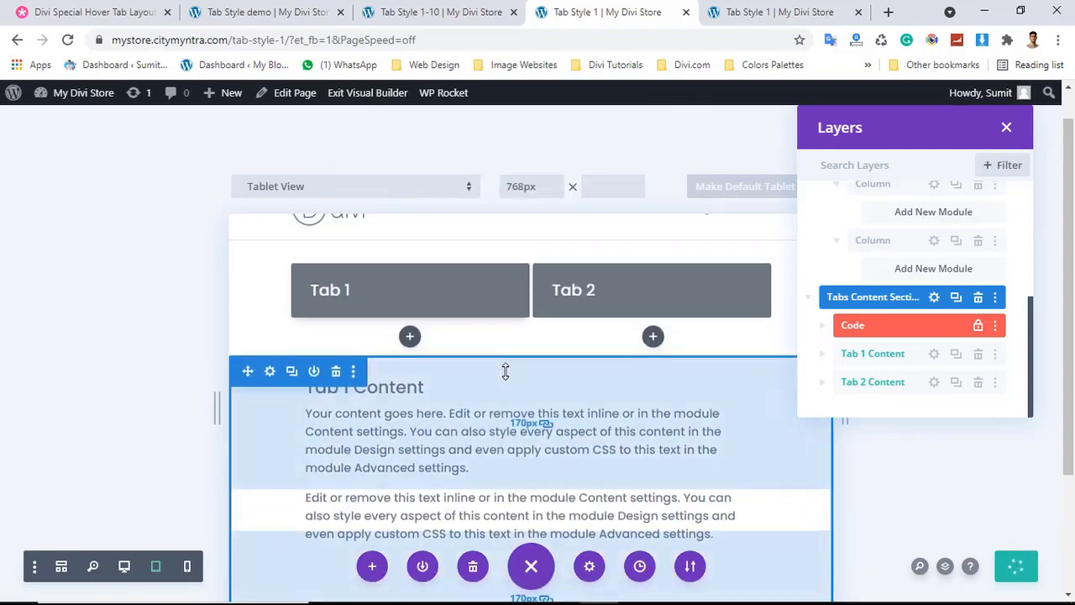
Examine the tabs and the spacing around the Tab 1 content in the builder's tablet view
scroll(505, 372, down, 2)
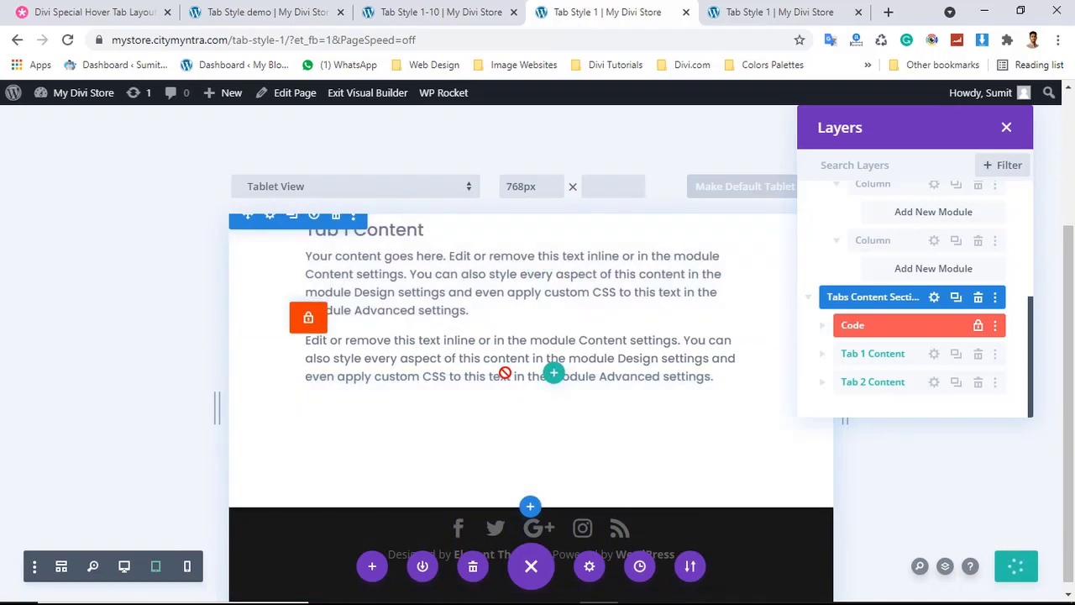
scroll(505, 372, up, 2)
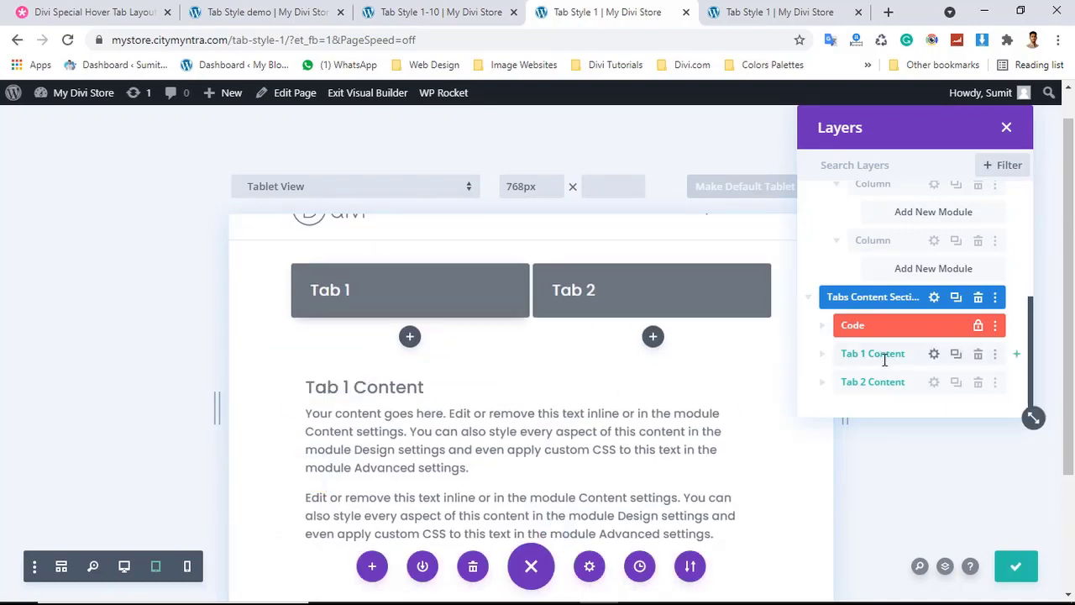
scroll(532, 344, up, 1)
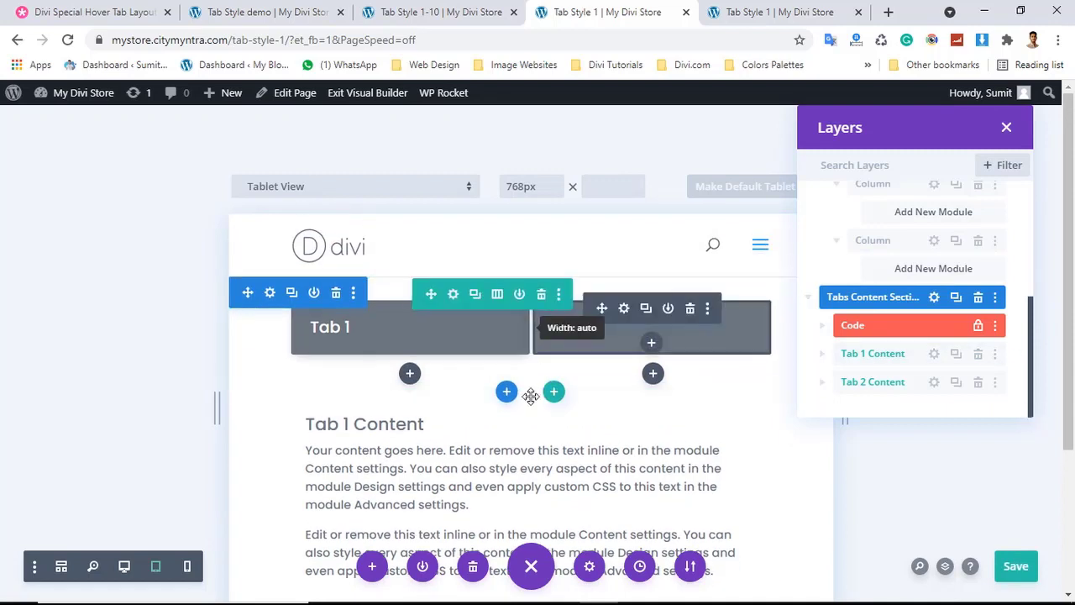
scroll(523, 434, down, 2)
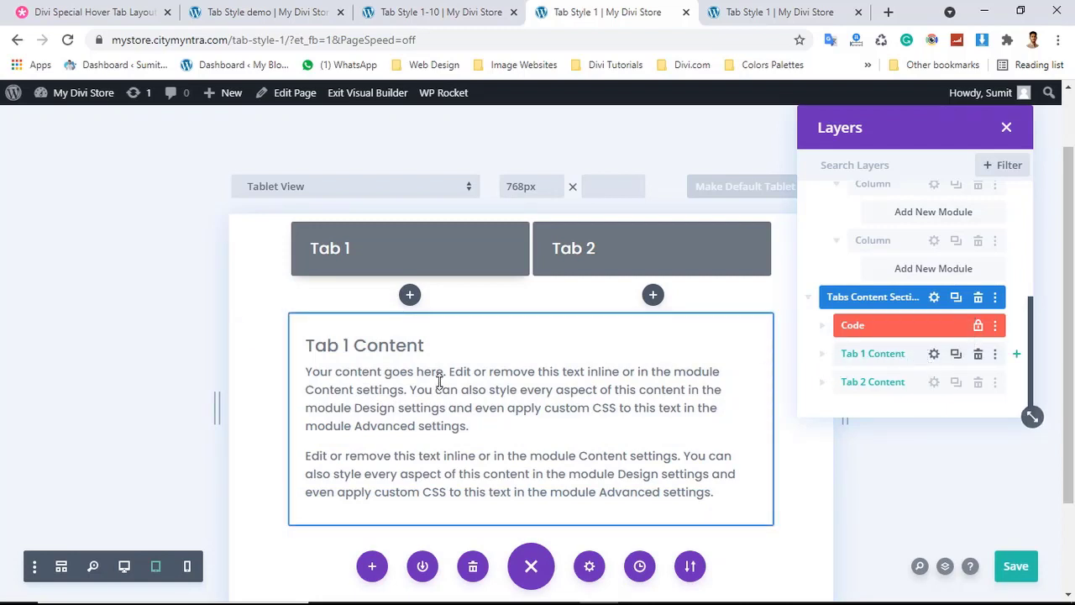
scroll(357, 379, down, 1)
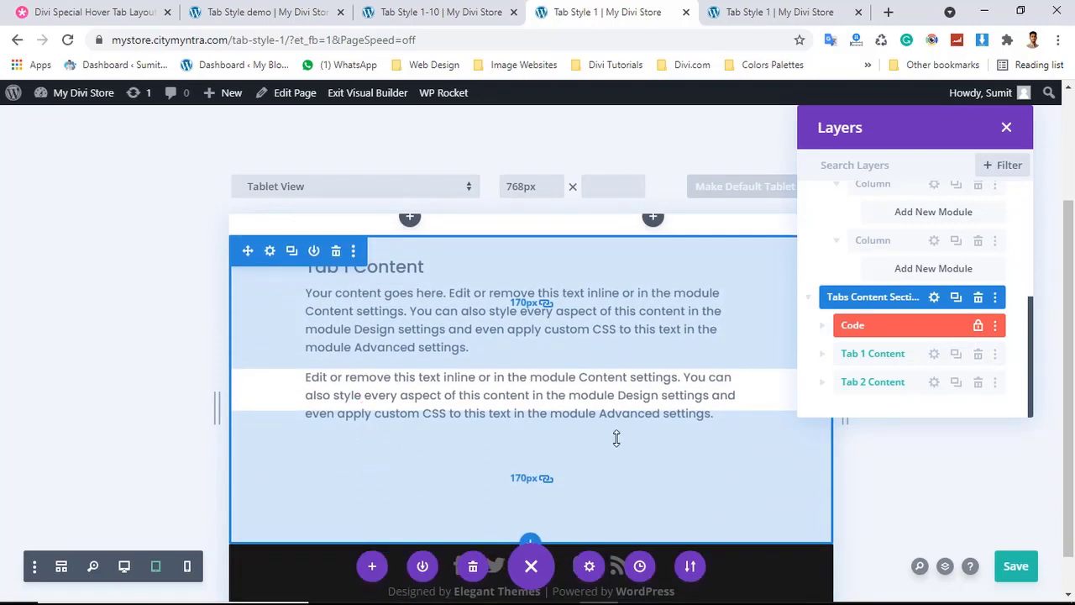
scroll(616, 437, up, 2)
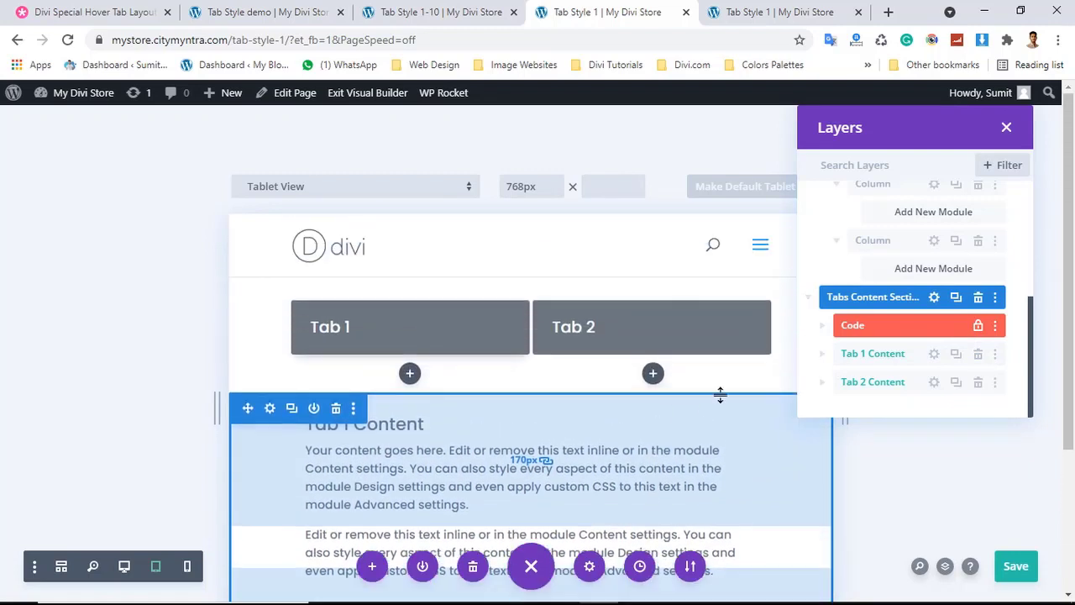
Collapse the Tabs Row and its parent Tabs Section in the page's layer structure
scroll(832, 274, up, 4)
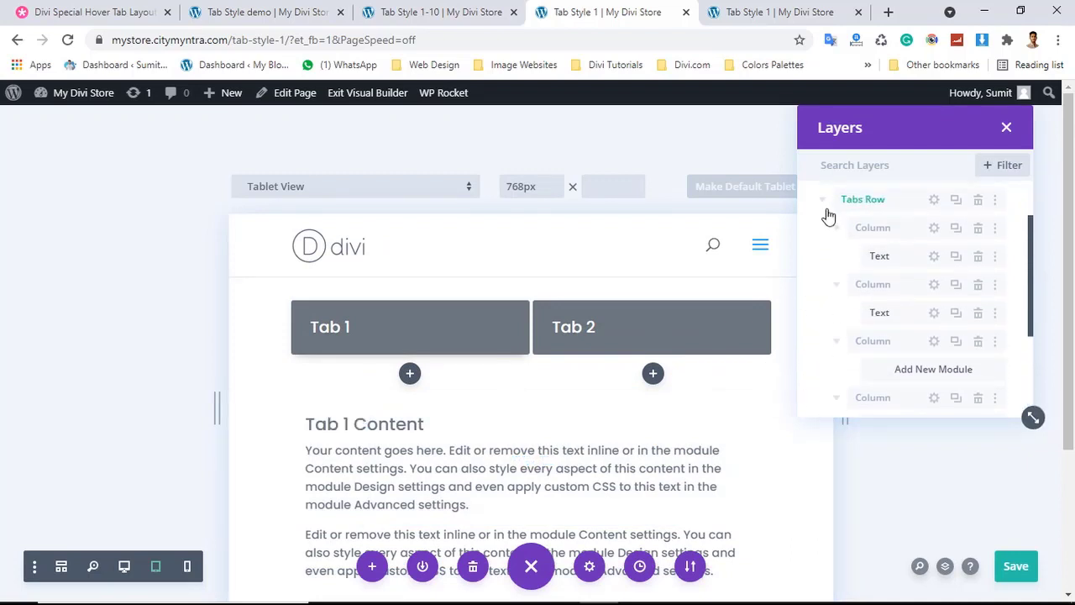
click(824, 205)
click(810, 242)
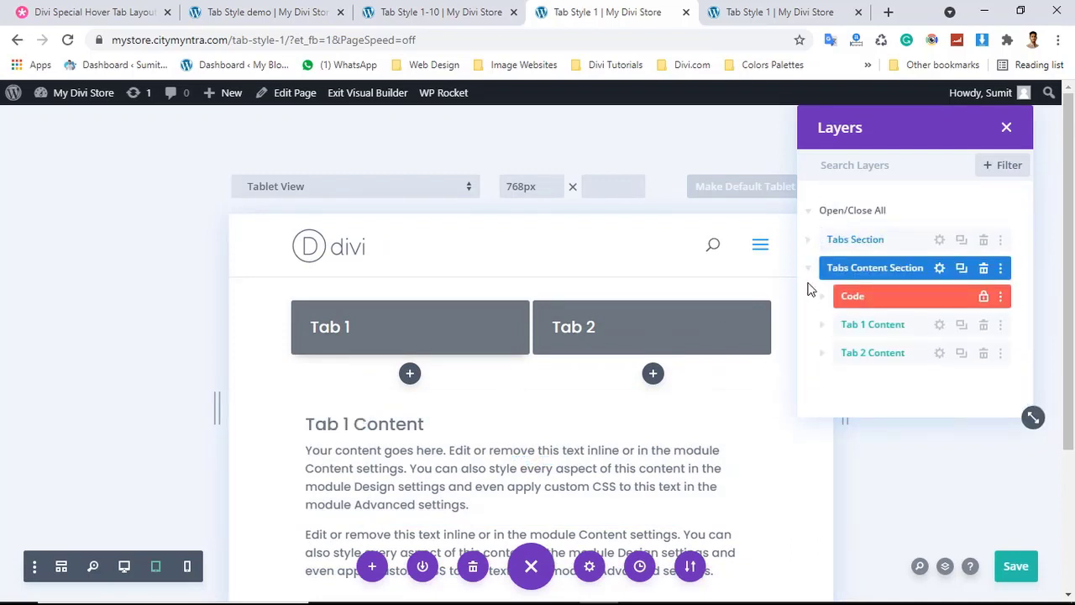